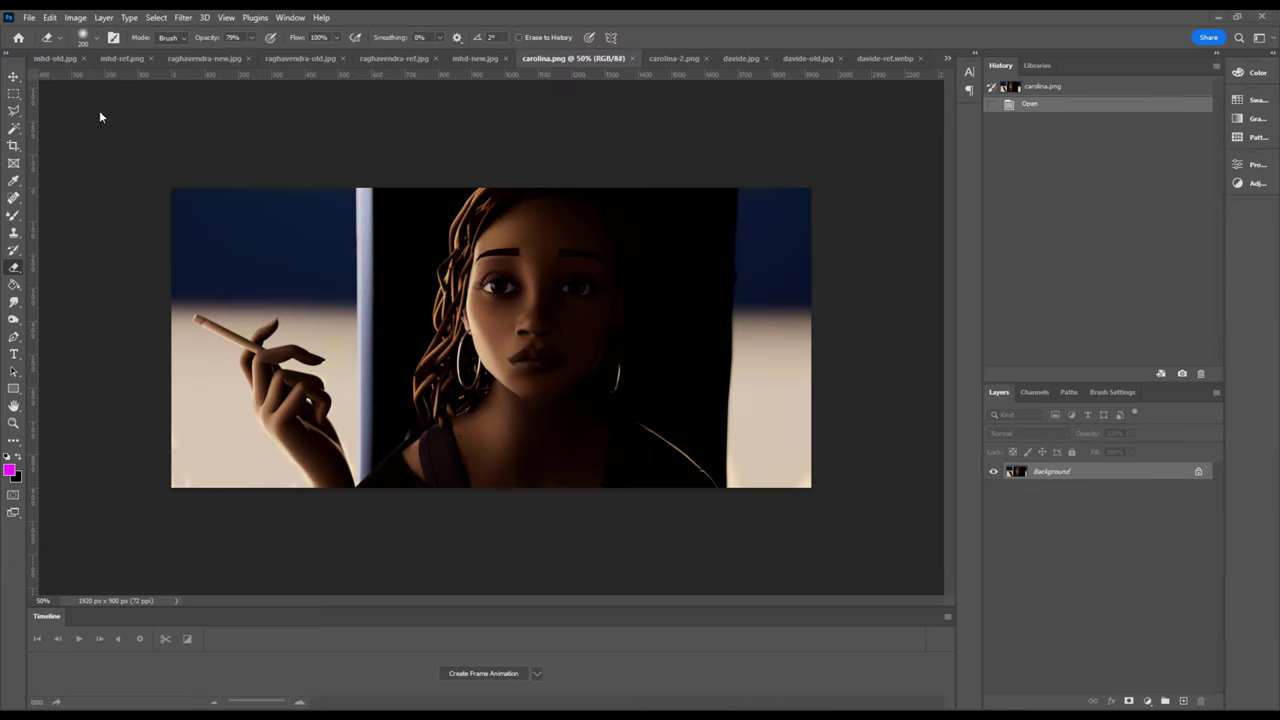
Step: Copy a rectangle around the eyes and brows onto a new Layer 1
left_click(18, 95)
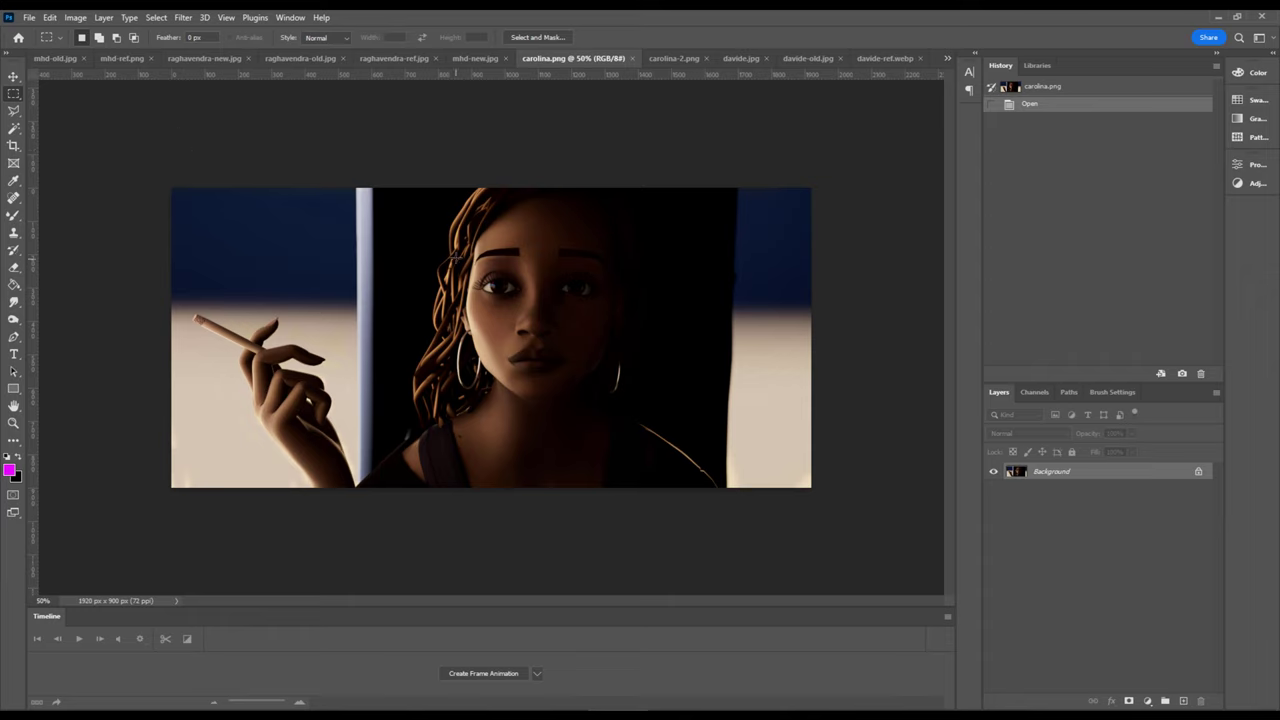
left_click_drag(463, 248, 606, 313)
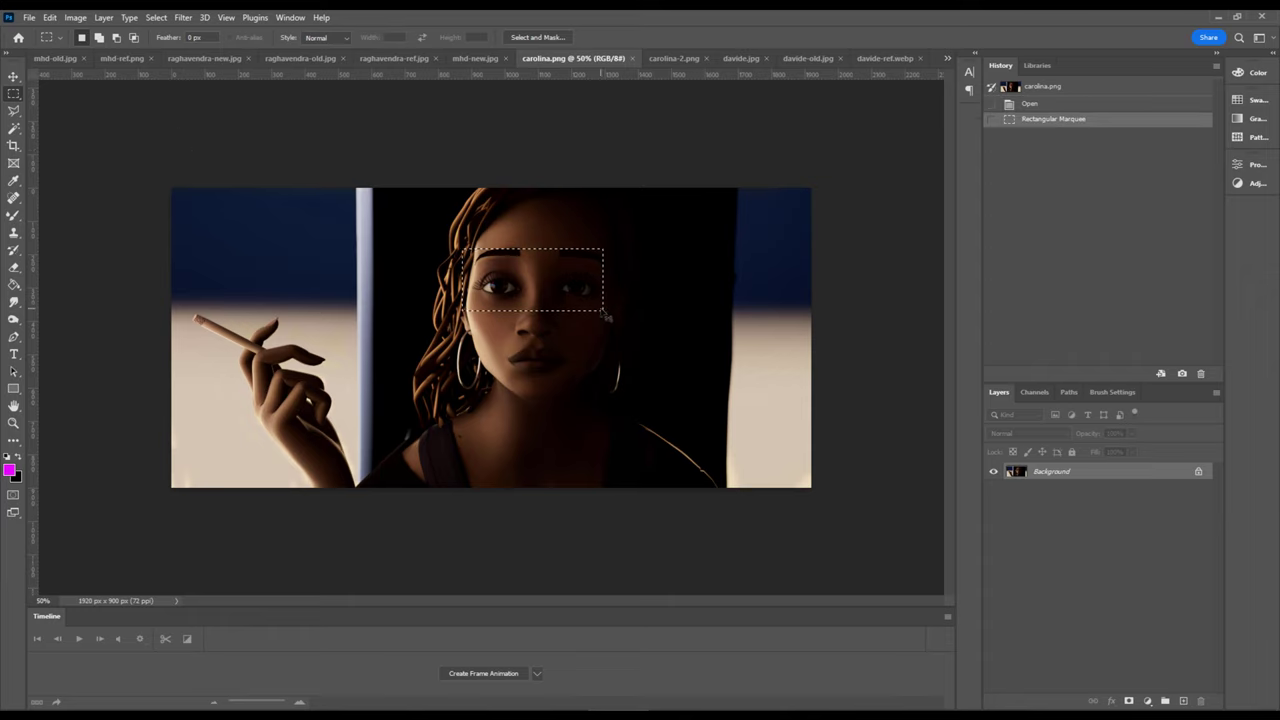
key("ctrl+v")
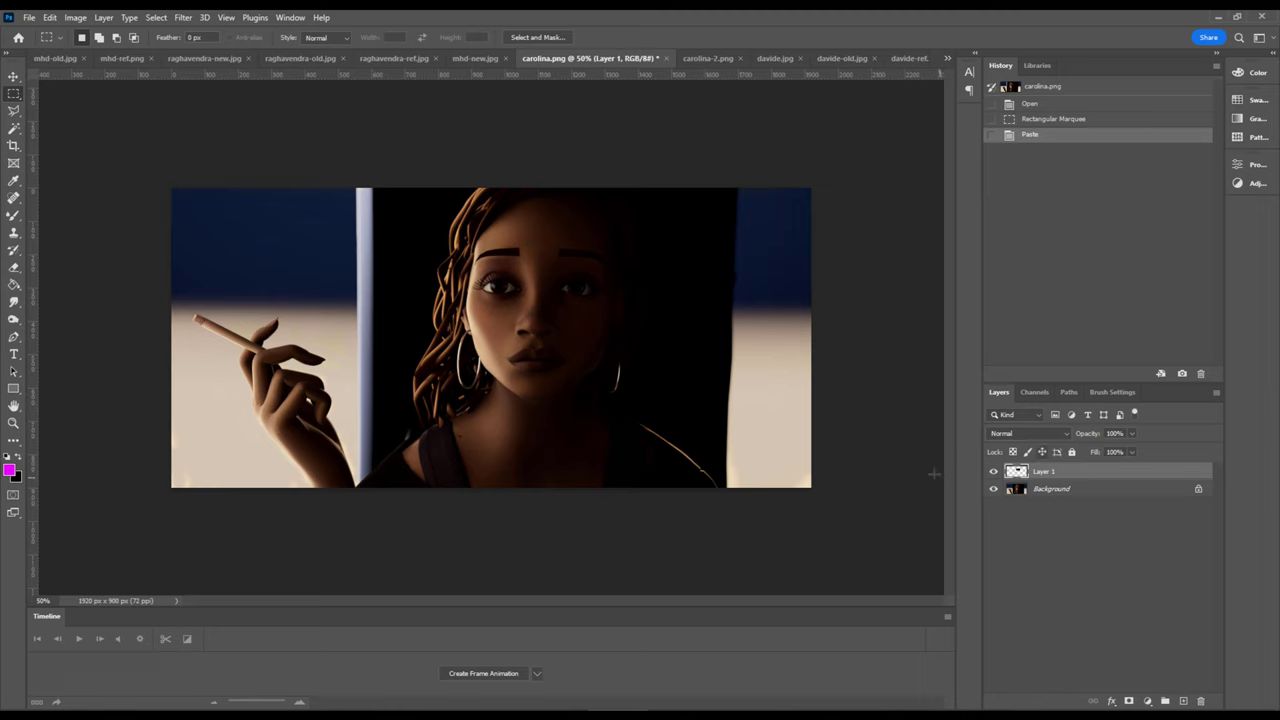
Step: Brighten Layer 1 with Levels set to 0, 1.67, 178
key("ctrl+l")
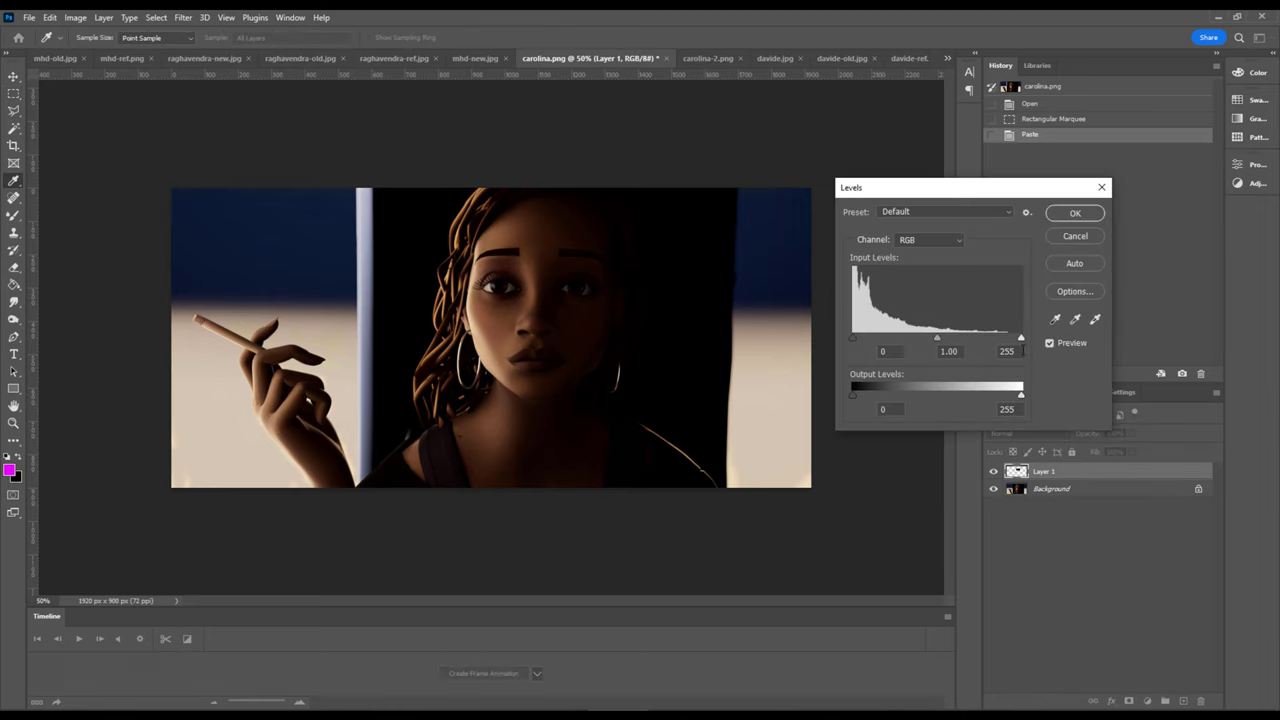
left_click_drag(1021, 337, 891, 342)
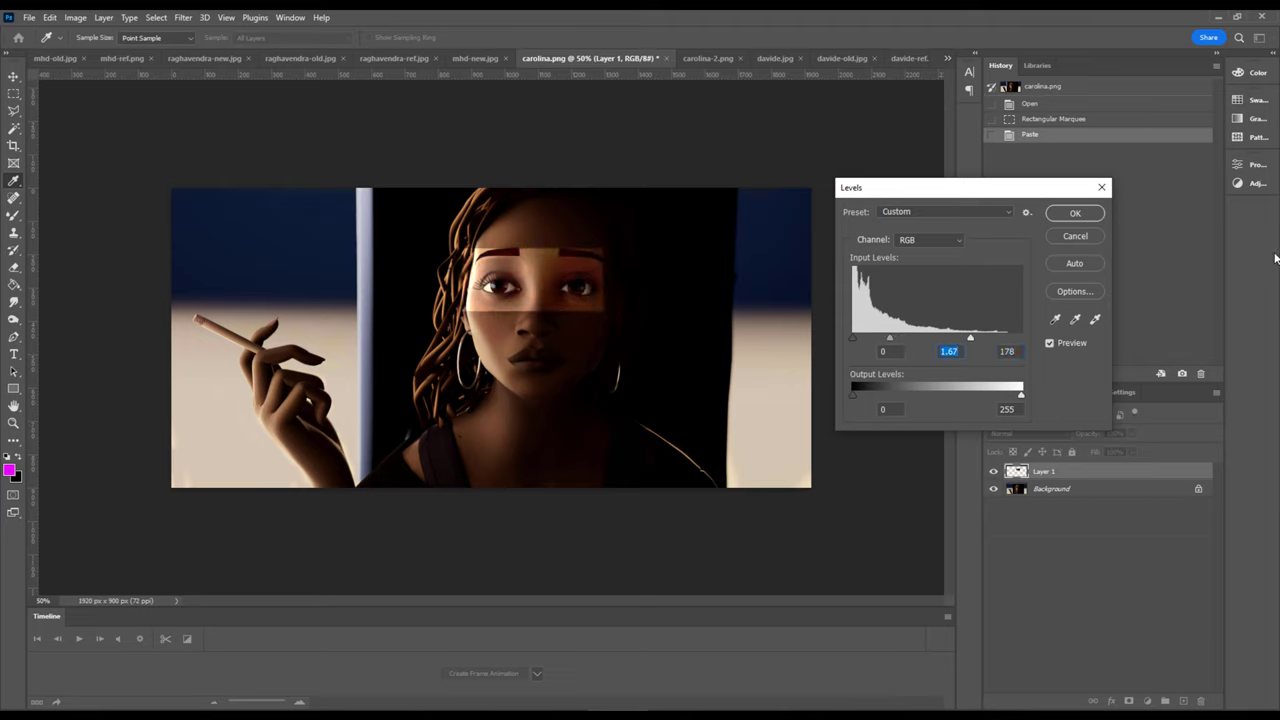
left_click(1074, 213)
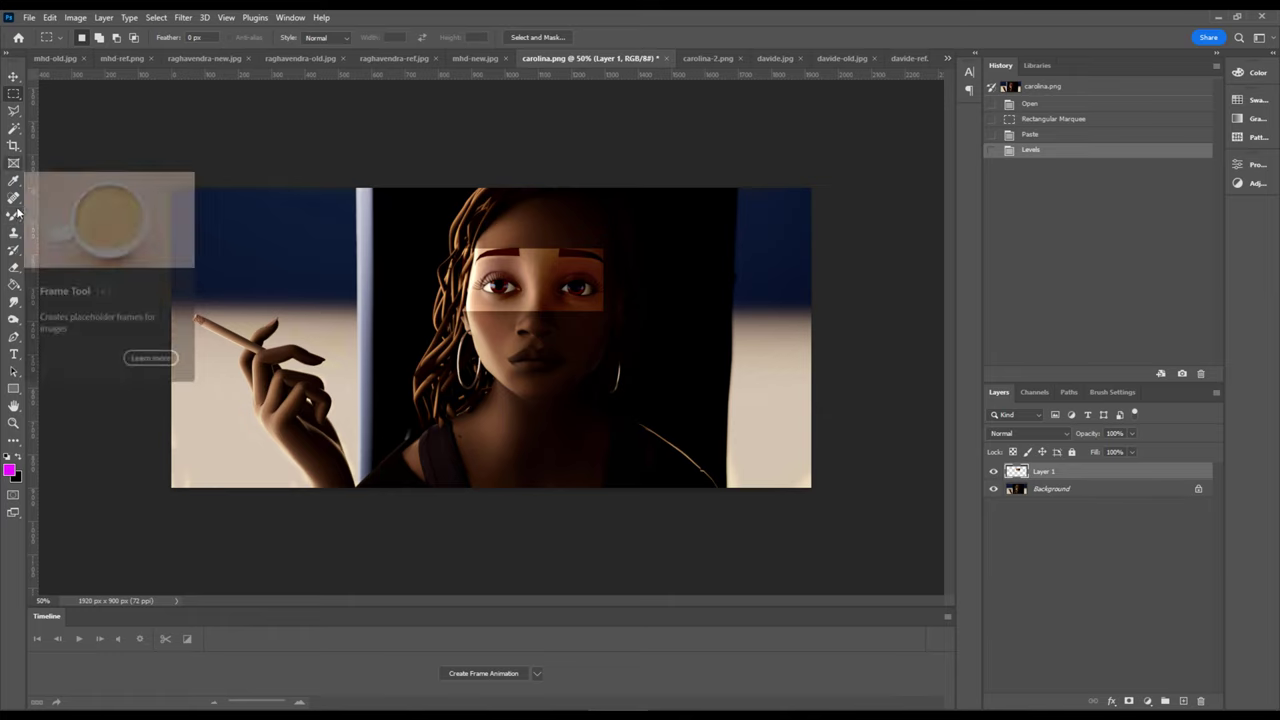
Step: With a smaller eraser, soften the strip's edges around the left eye and across the cheek
left_click(14, 267)
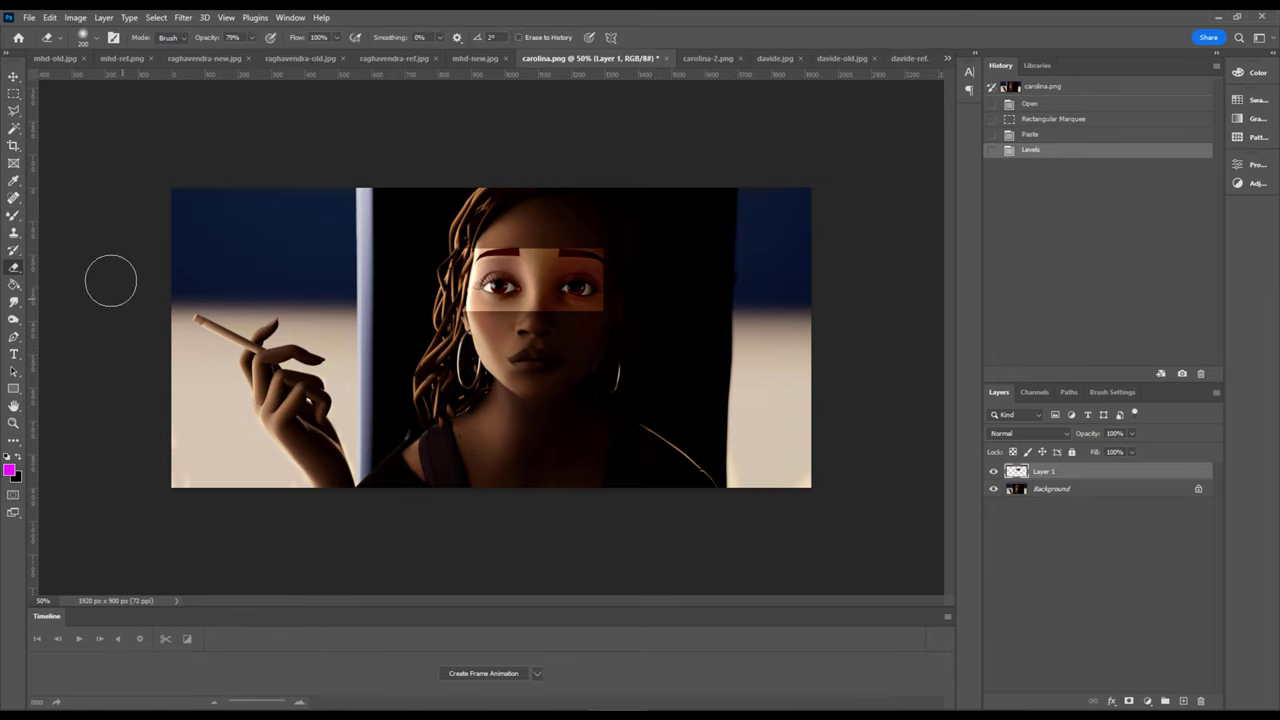
key("bracketleft")
key("bracketleft")
key("bracketleft")
key("bracketleft")
key("bracketleft")
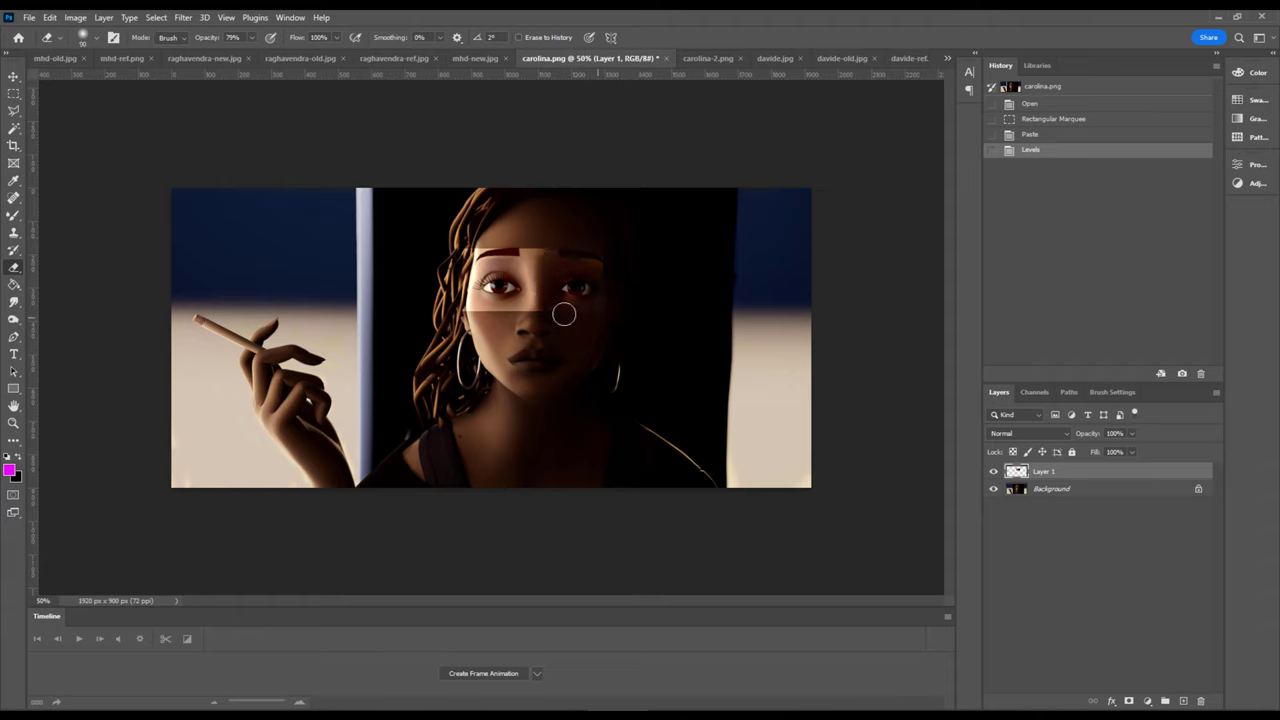
mouse_move(535, 297)
left_mouse_down()
mouse_move(478, 306)
mouse_move(473, 293)
mouse_move(491, 256)
mouse_move(528, 261)
mouse_move(530, 306)
mouse_move(536, 258)
mouse_move(436, 254)
mouse_move(493, 251)
mouse_move(441, 293)
mouse_move(502, 318)
mouse_move(477, 309)
mouse_move(532, 308)
mouse_move(527, 255)
mouse_move(528, 288)
mouse_move(552, 247)
mouse_move(532, 246)
mouse_move(630, 254)
mouse_move(585, 252)
mouse_move(612, 295)
mouse_move(547, 310)
mouse_move(543, 242)
mouse_move(514, 251)
mouse_move(552, 252)
mouse_move(469, 242)
mouse_move(551, 252)
left_mouse_up()
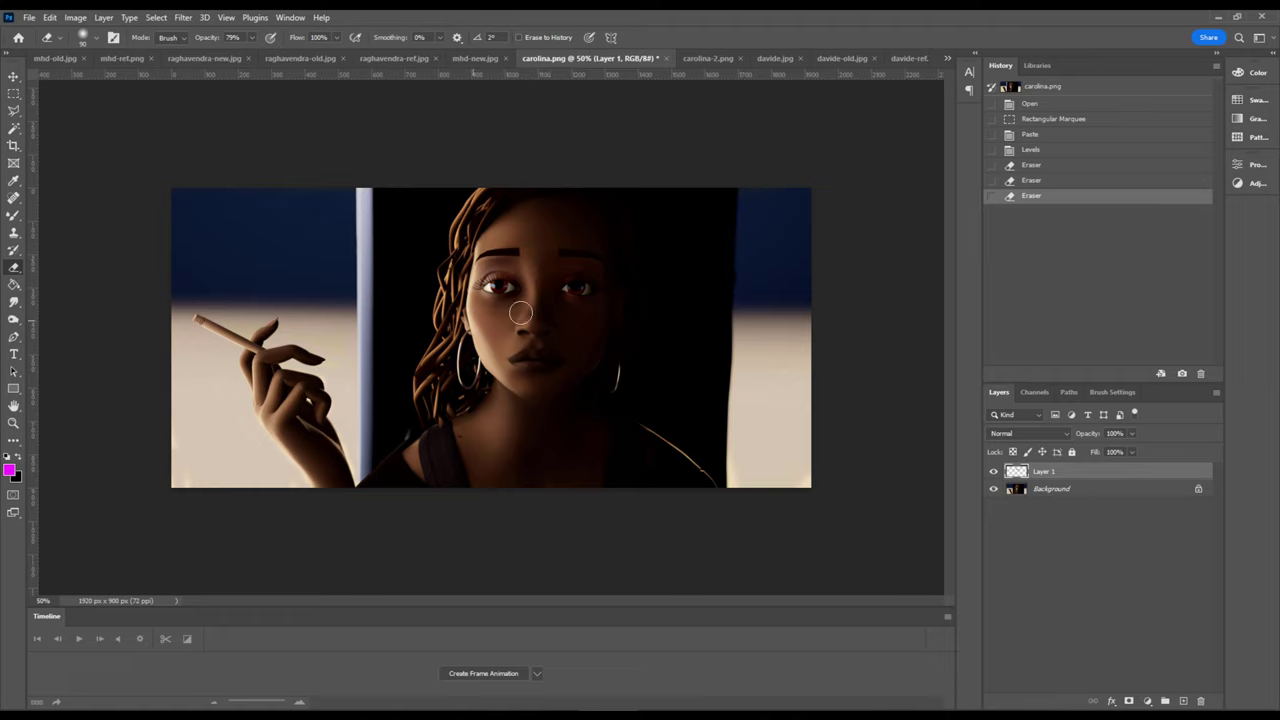
left_click_drag(594, 320, 705, 340)
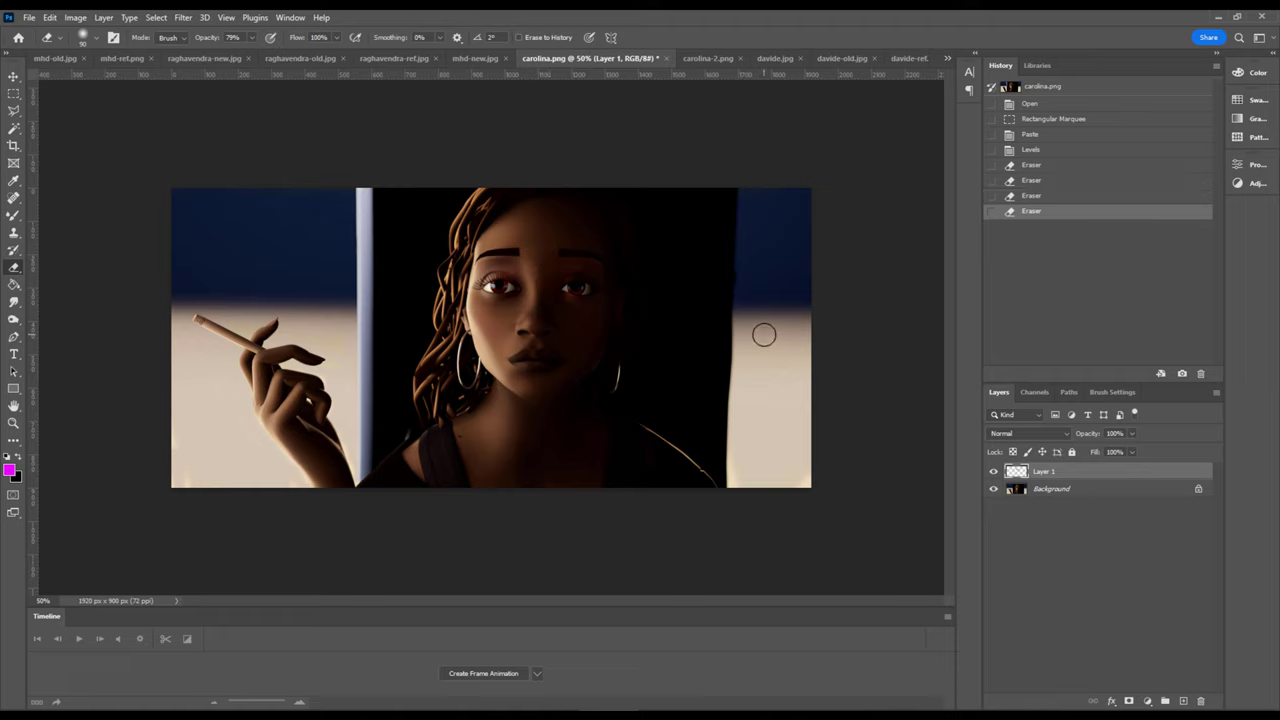
Step: Lower Layer 1's saturation to -24 with Hue/Saturation
key("ctrl+u")
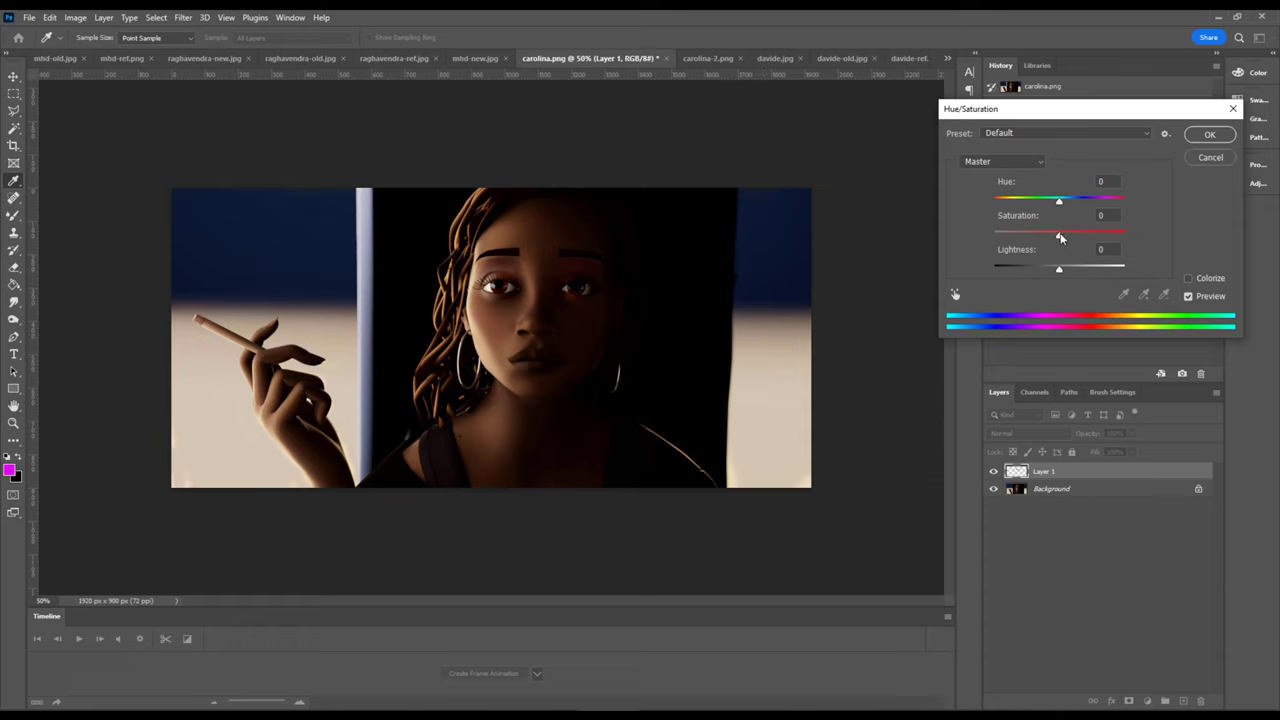
left_click_drag(1058, 237, 1043, 238)
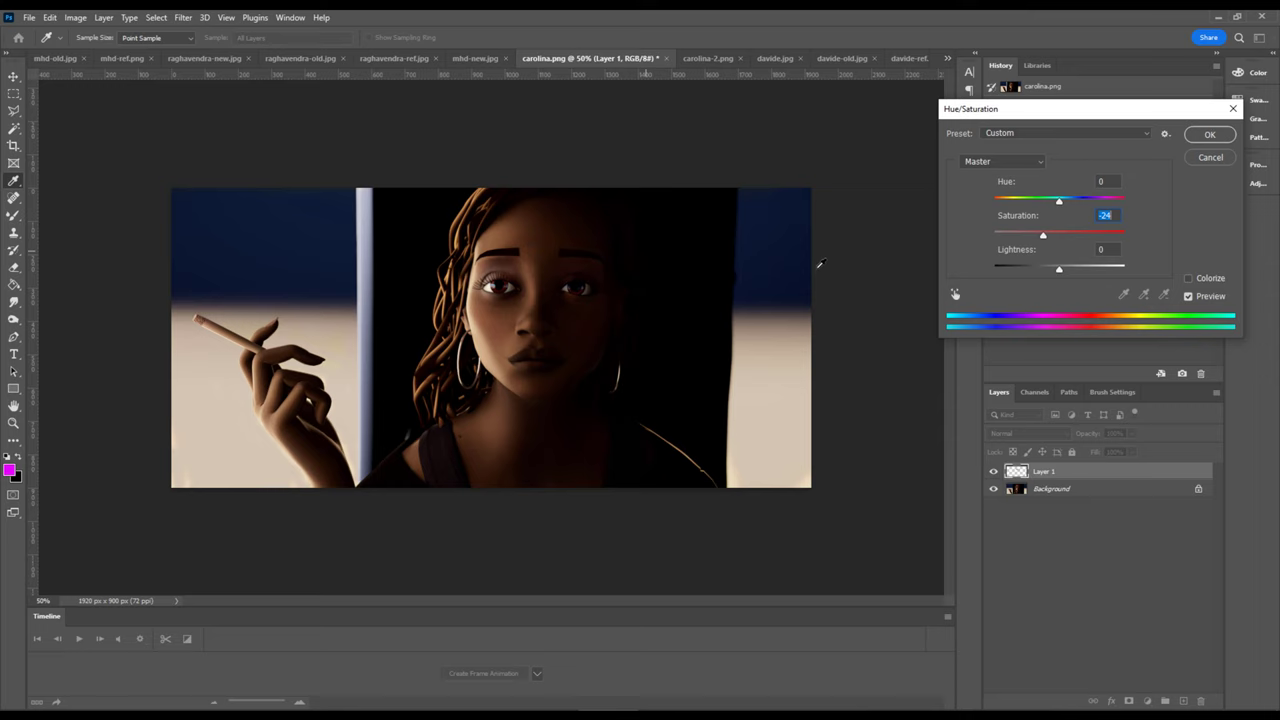
left_click(1209, 135)
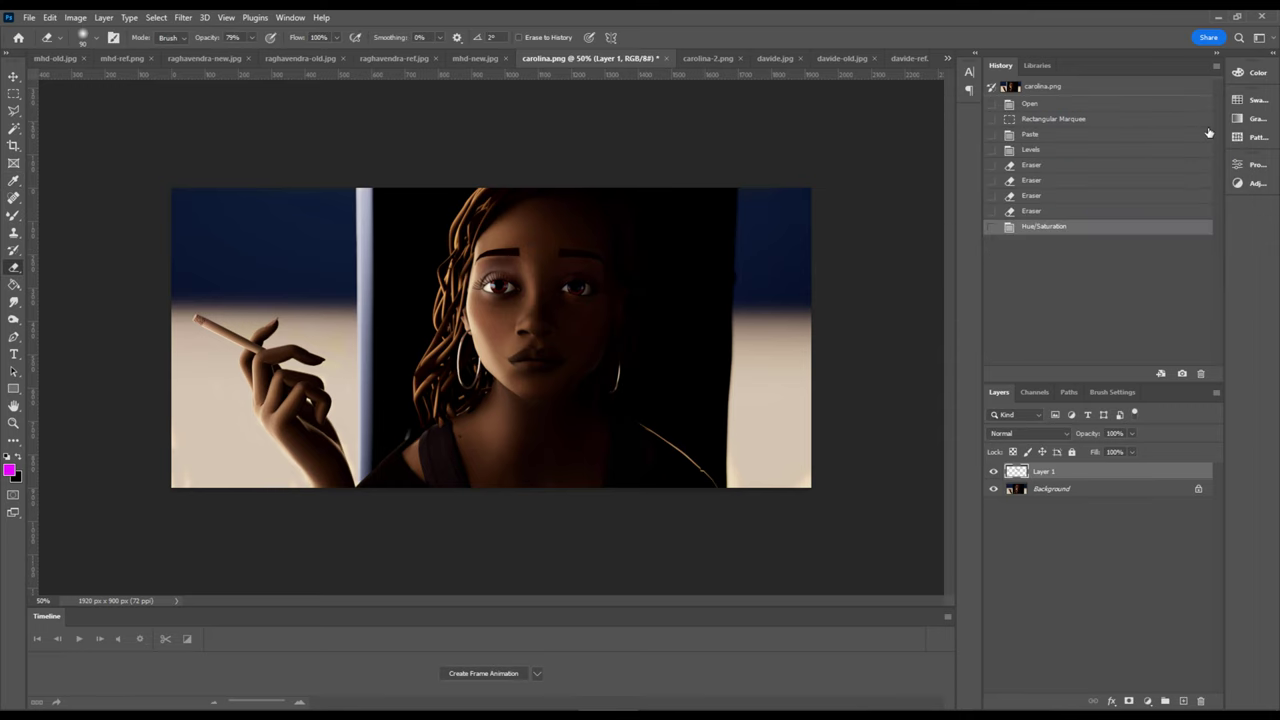
Step: Adjust Layer 1's Levels midtone slider to 1.31
key("ctrl+l")
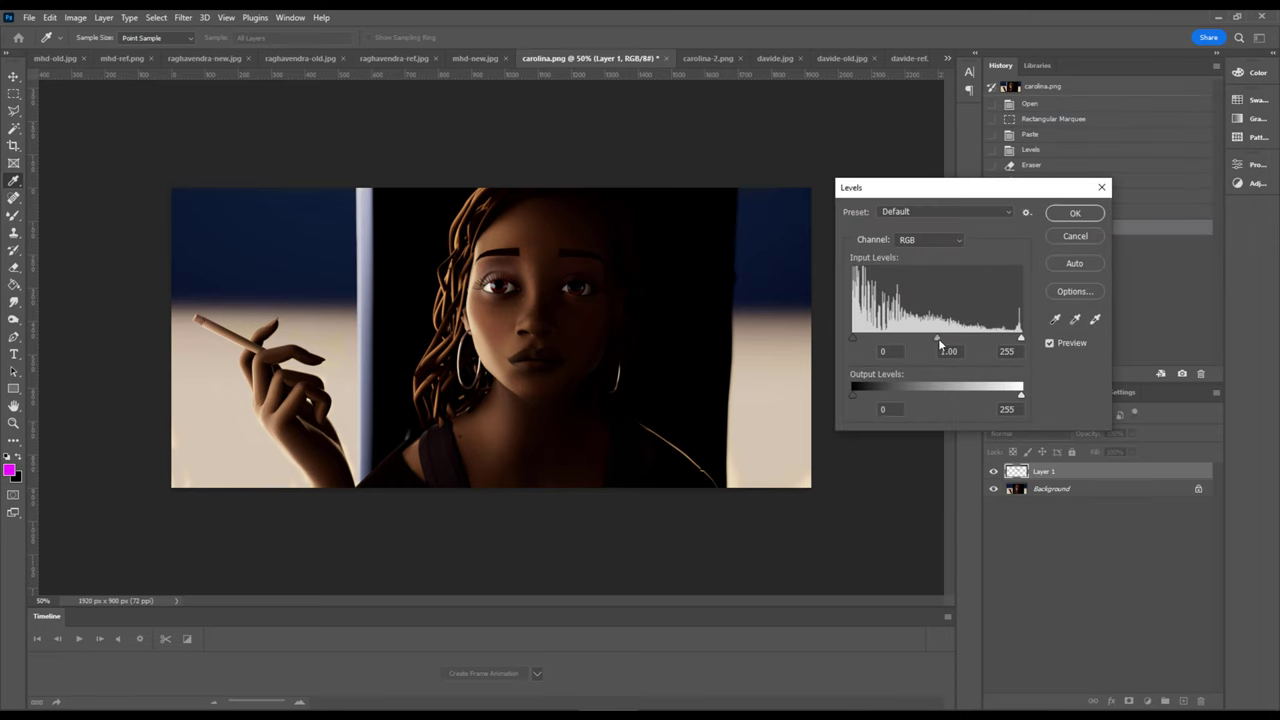
left_click_drag(937, 338, 938, 342)
left_click(1077, 213)
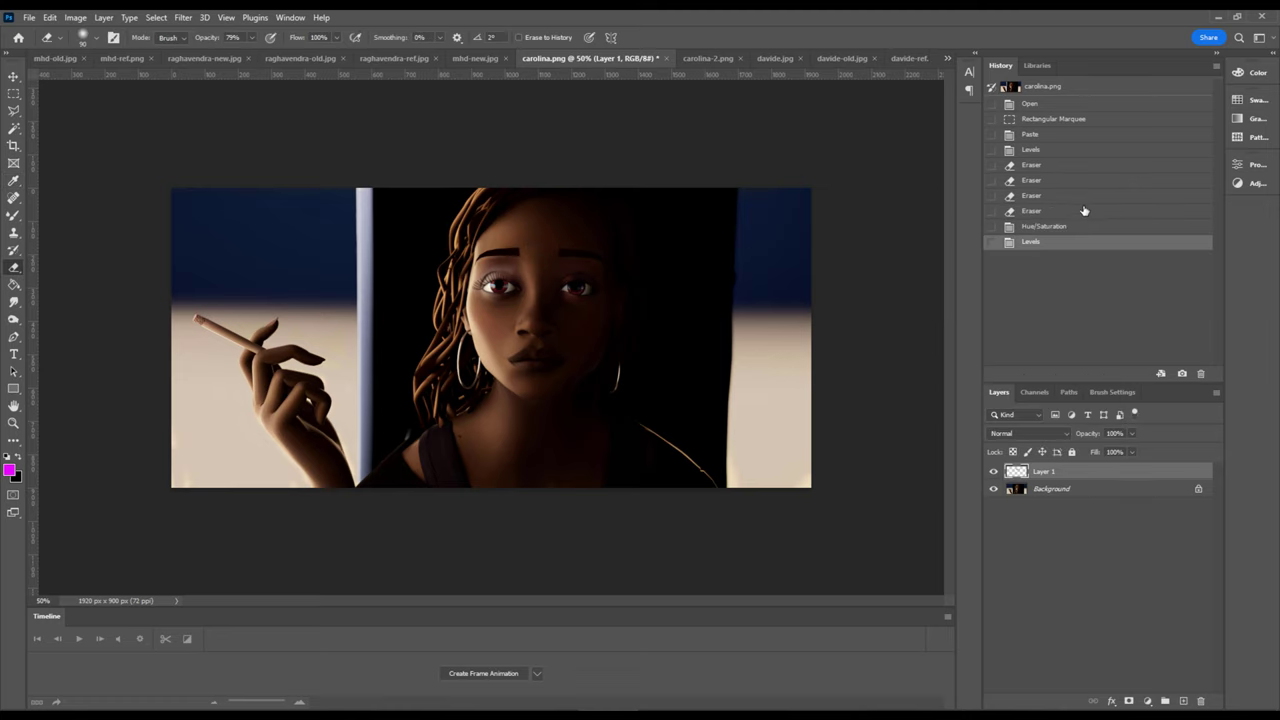
Step: Desaturate Layer 1 further with Hue/Saturation at -34
key("ctrl+u")
left_click_drag(1059, 234, 1037, 237)
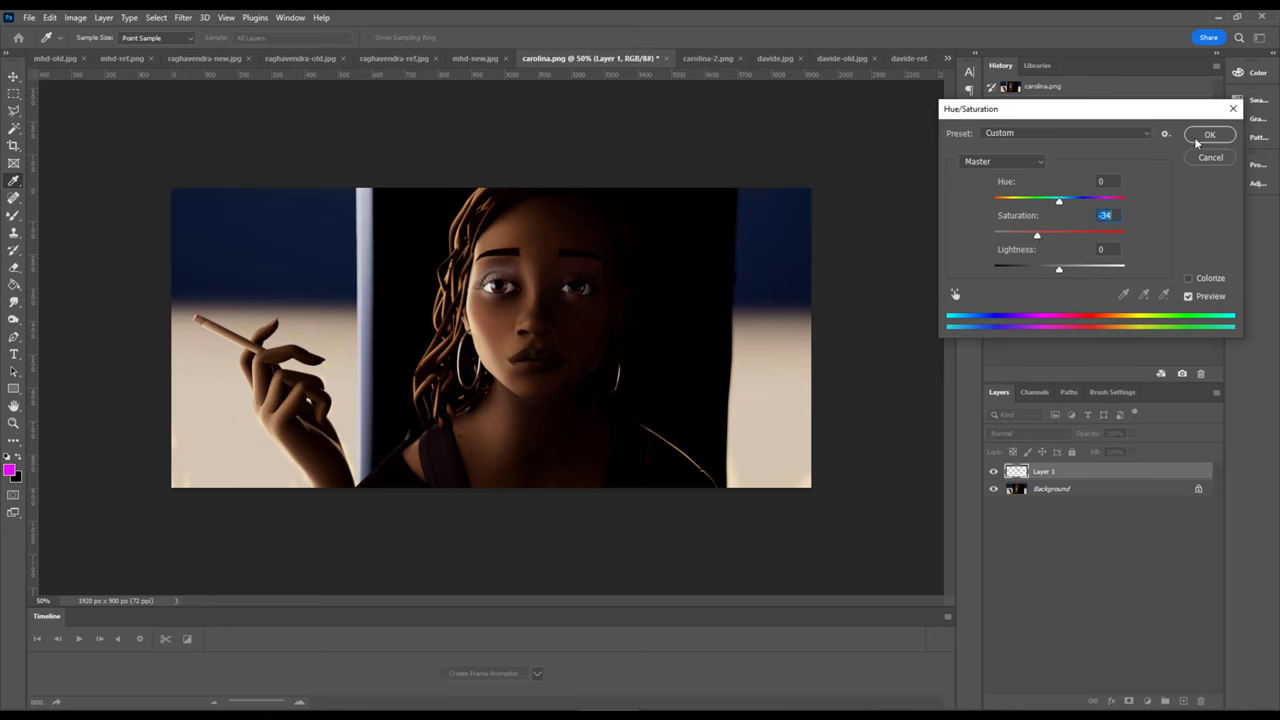
left_click(1208, 135)
Step: Erase more lightening beside the left eye and over the right eye with a smaller brush
key("e")
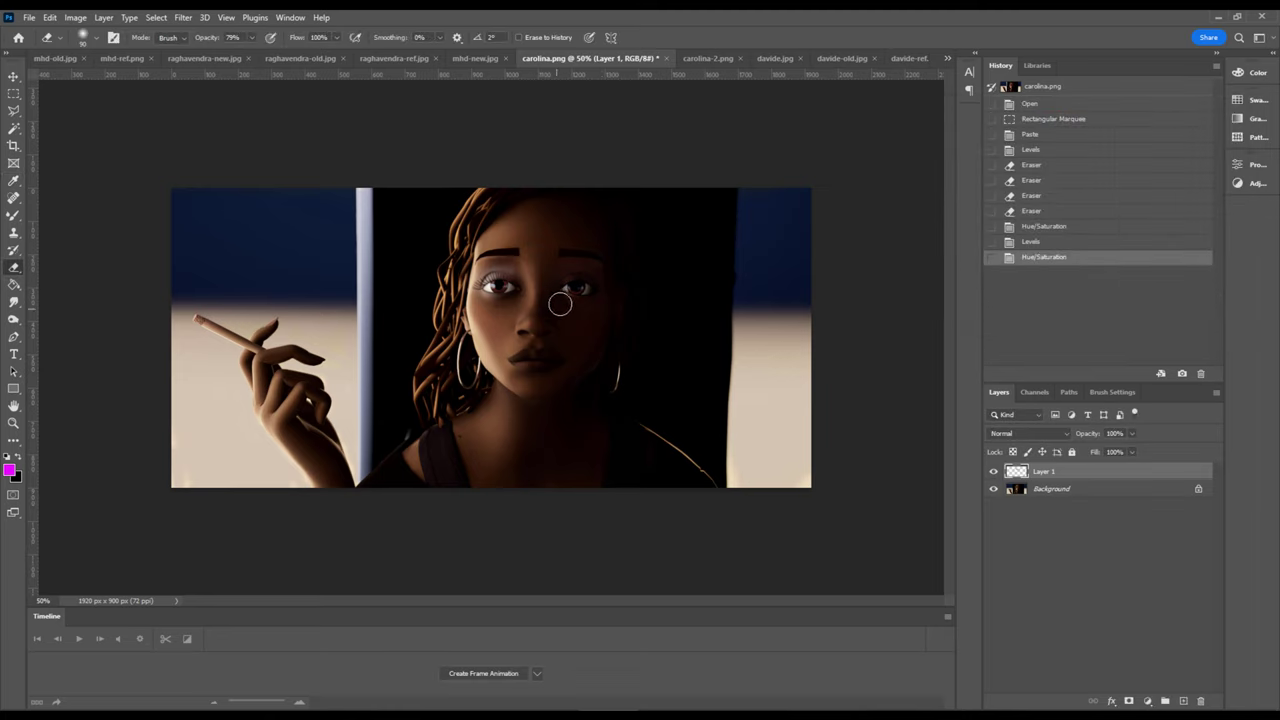
left_click(560, 304)
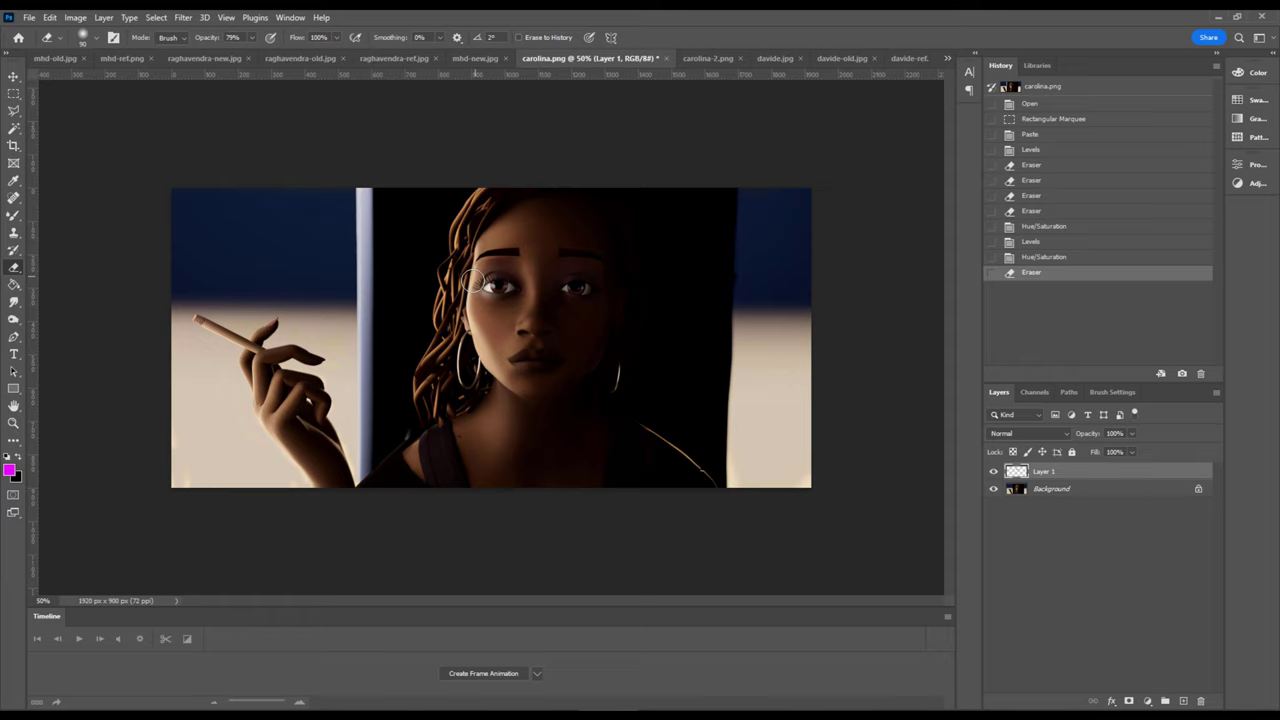
mouse_move(474, 282)
left_mouse_down()
mouse_move(490, 303)
mouse_move(537, 306)
left_mouse_up()
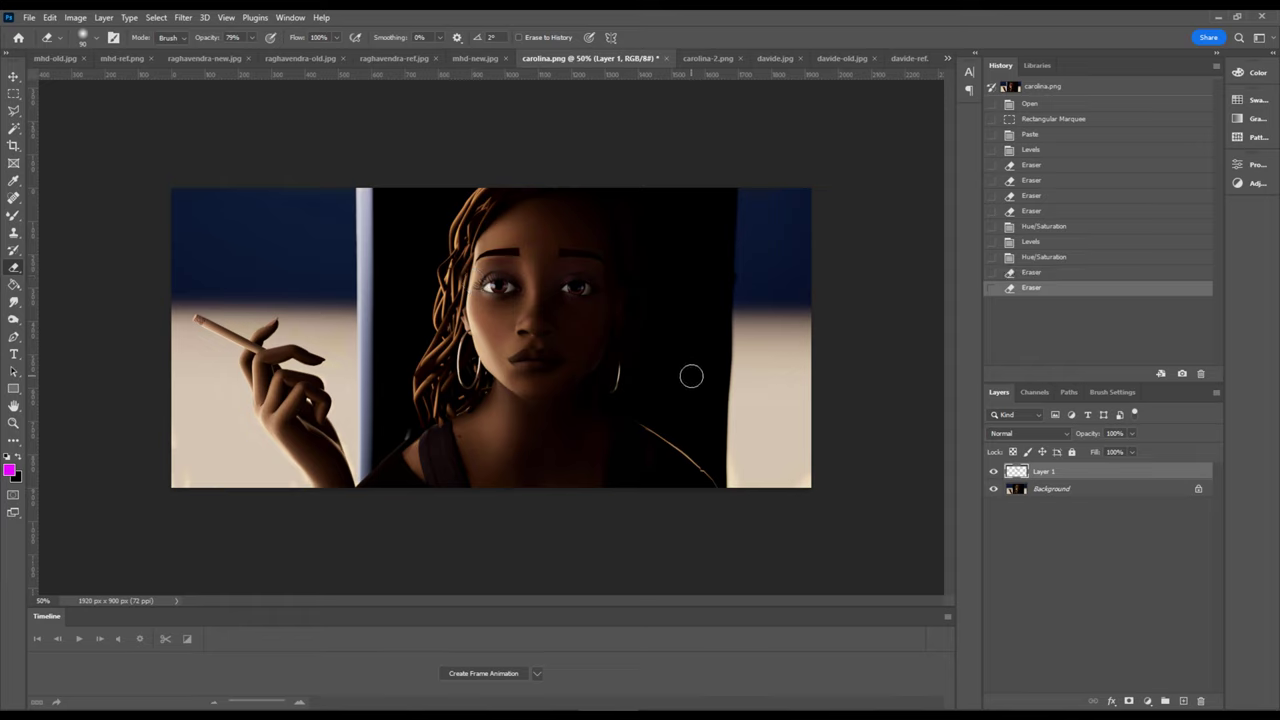
key("bracketleft")
key("bracketleft")
key("bracketleft")
key("bracketleft")
key("bracketleft")
left_click(577, 281)
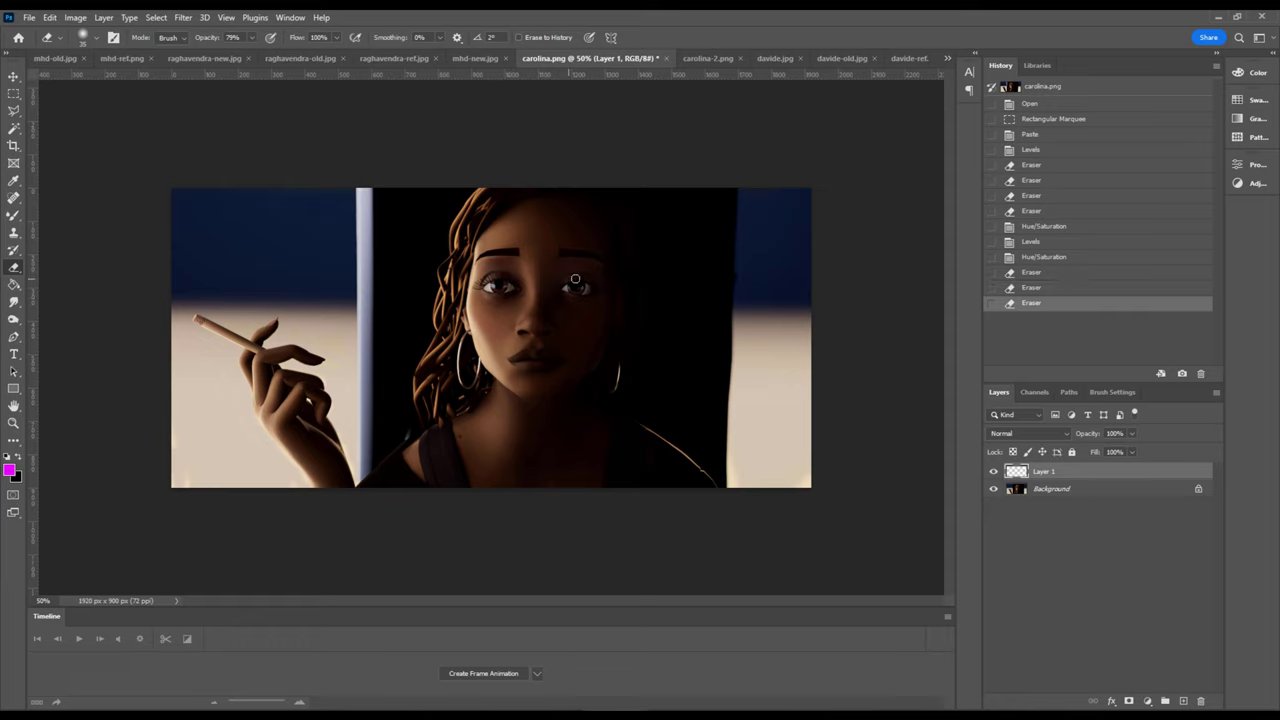
left_click(598, 291)
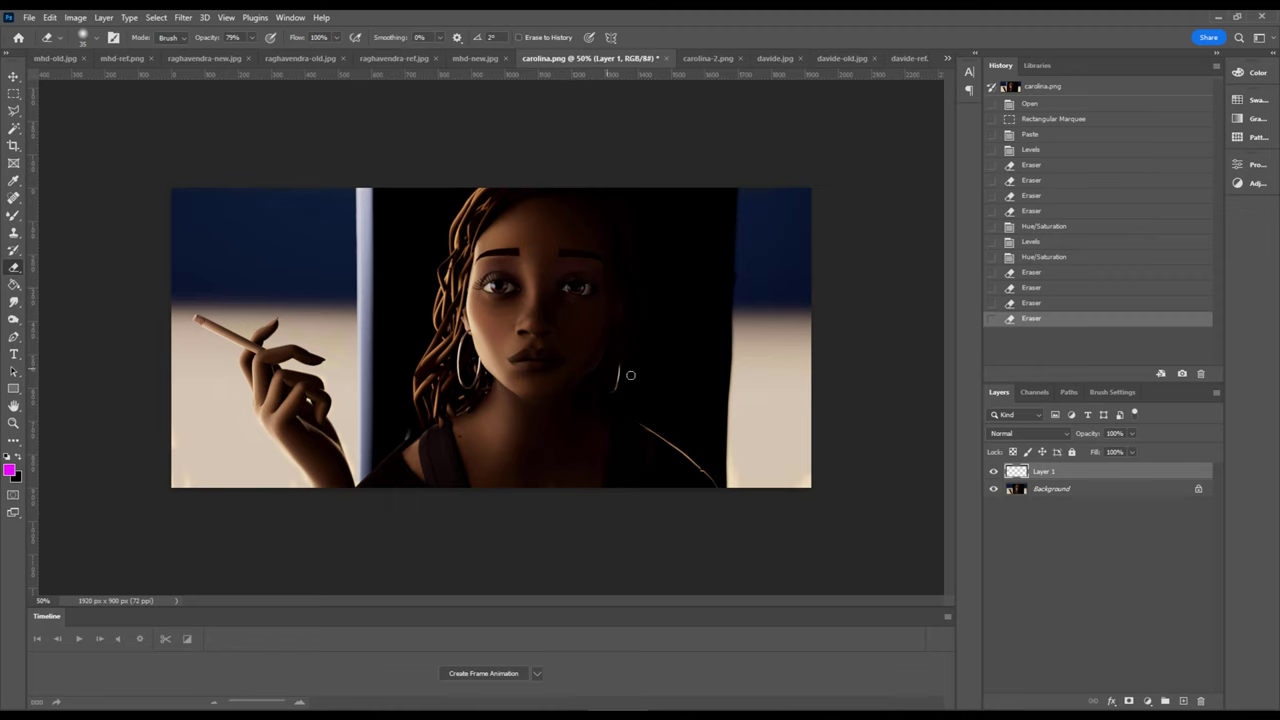
Step: Compare Layer 1 on and off, then erase its lightening along the brows
left_click(993, 474)
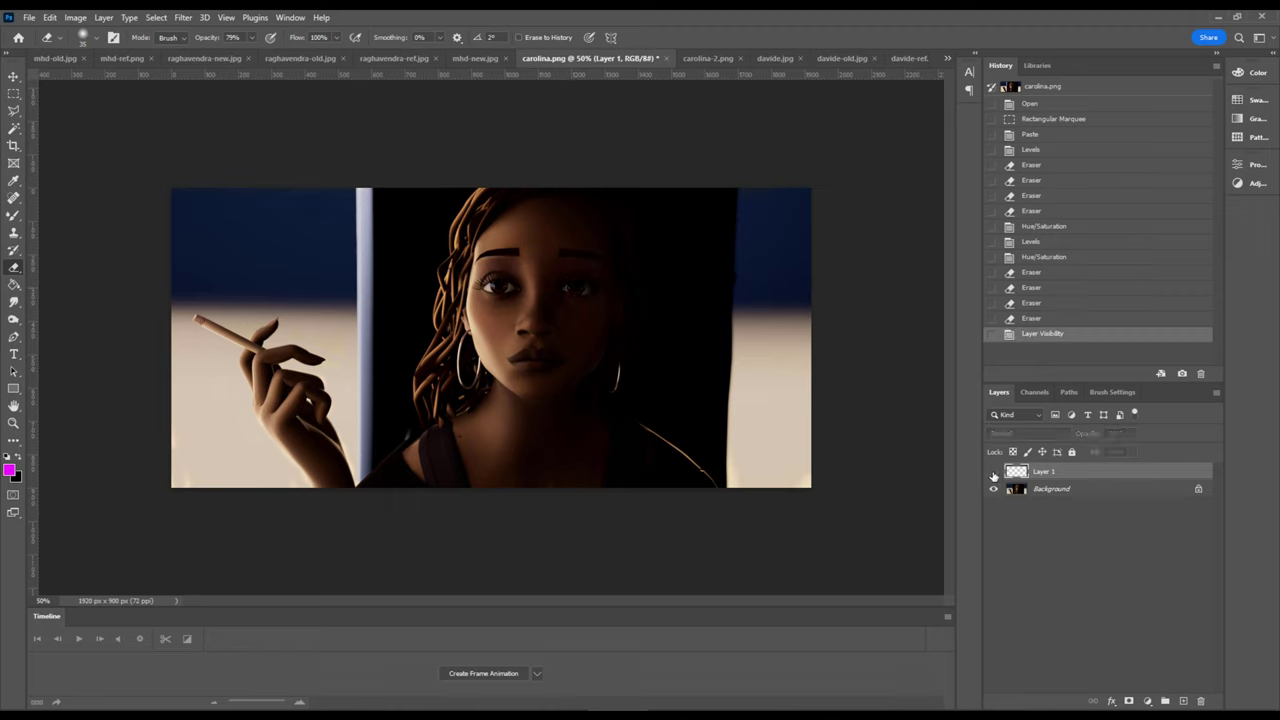
left_click(993, 475)
left_click(994, 476)
left_click(993, 474)
left_click(993, 474)
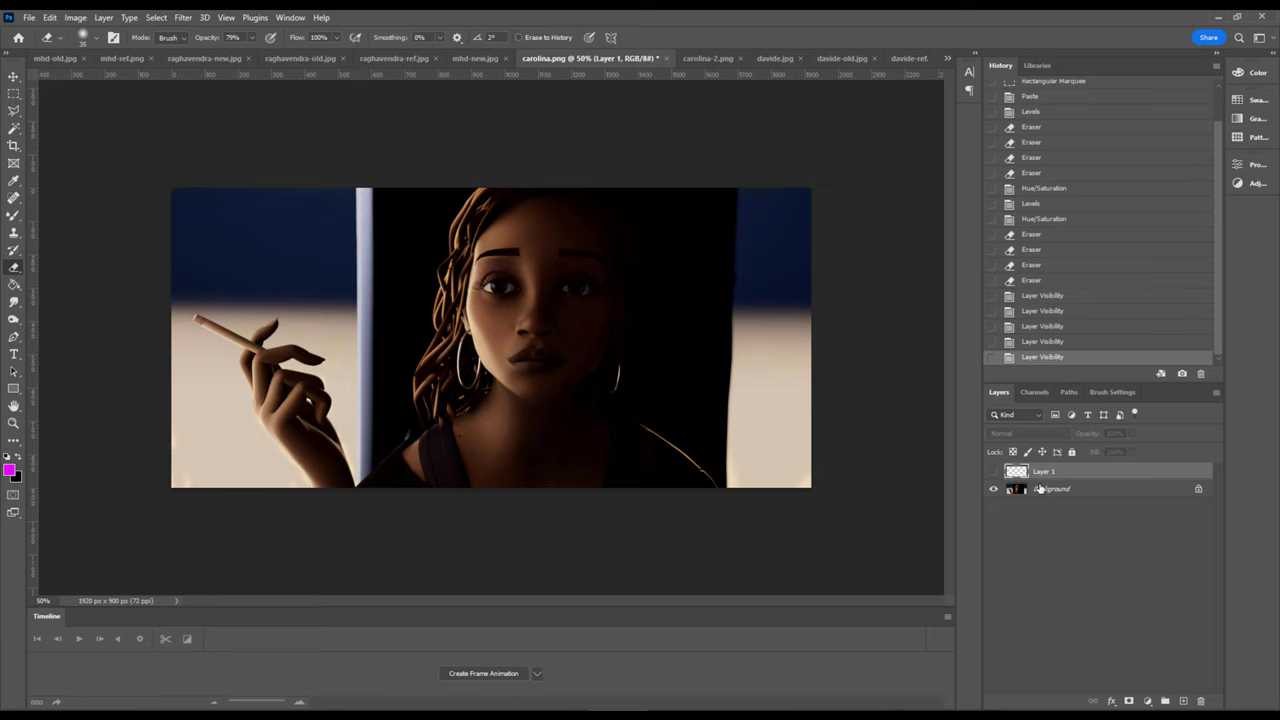
left_click(992, 473)
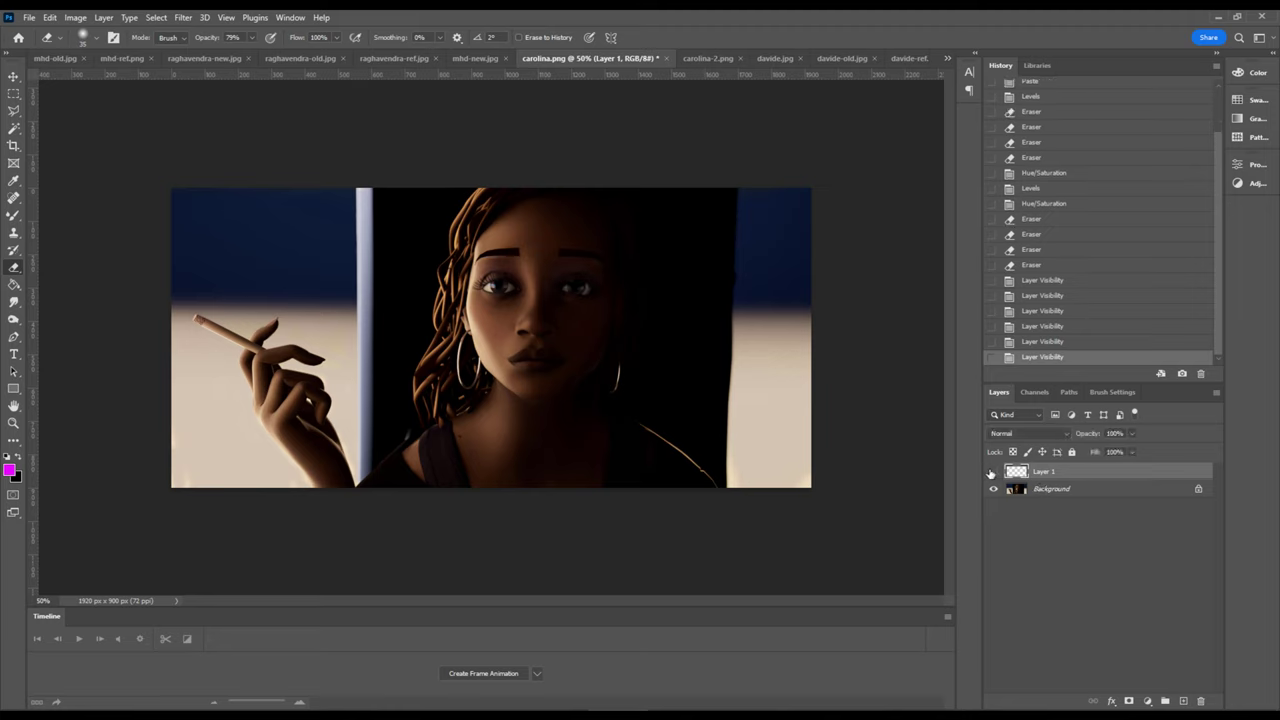
left_click(992, 473)
left_click(992, 473)
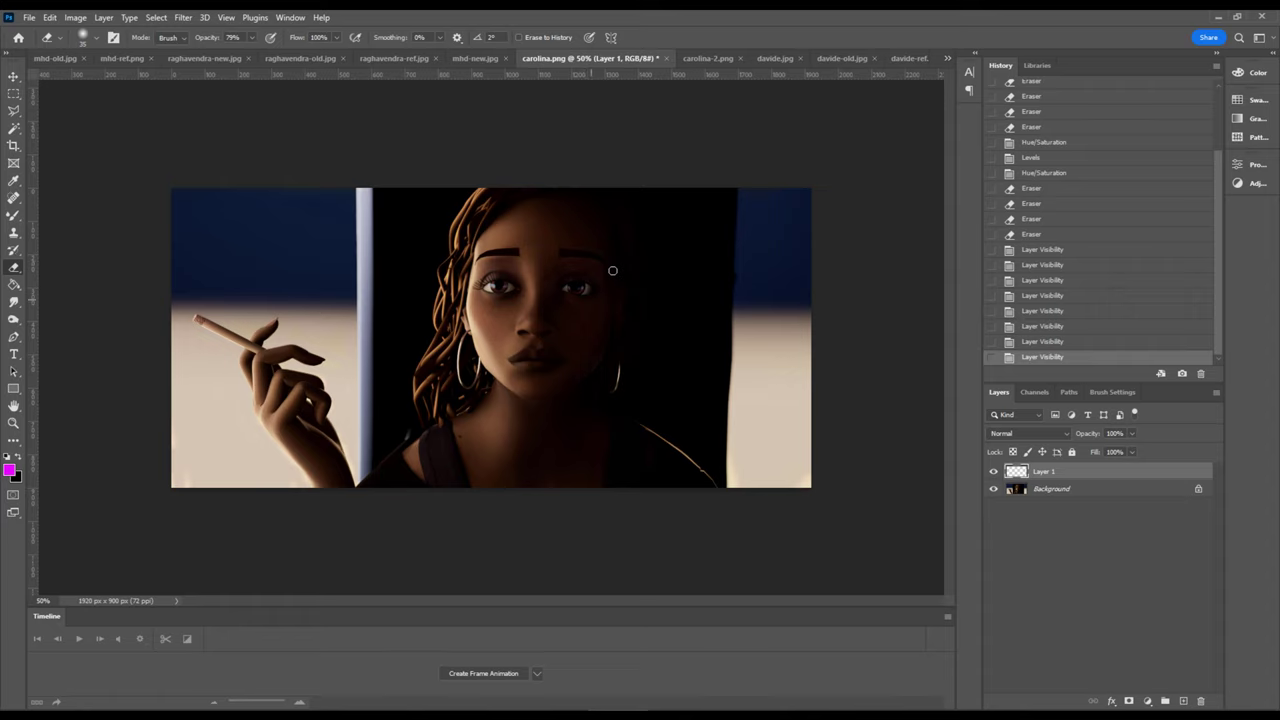
left_click_drag(612, 270, 583, 289)
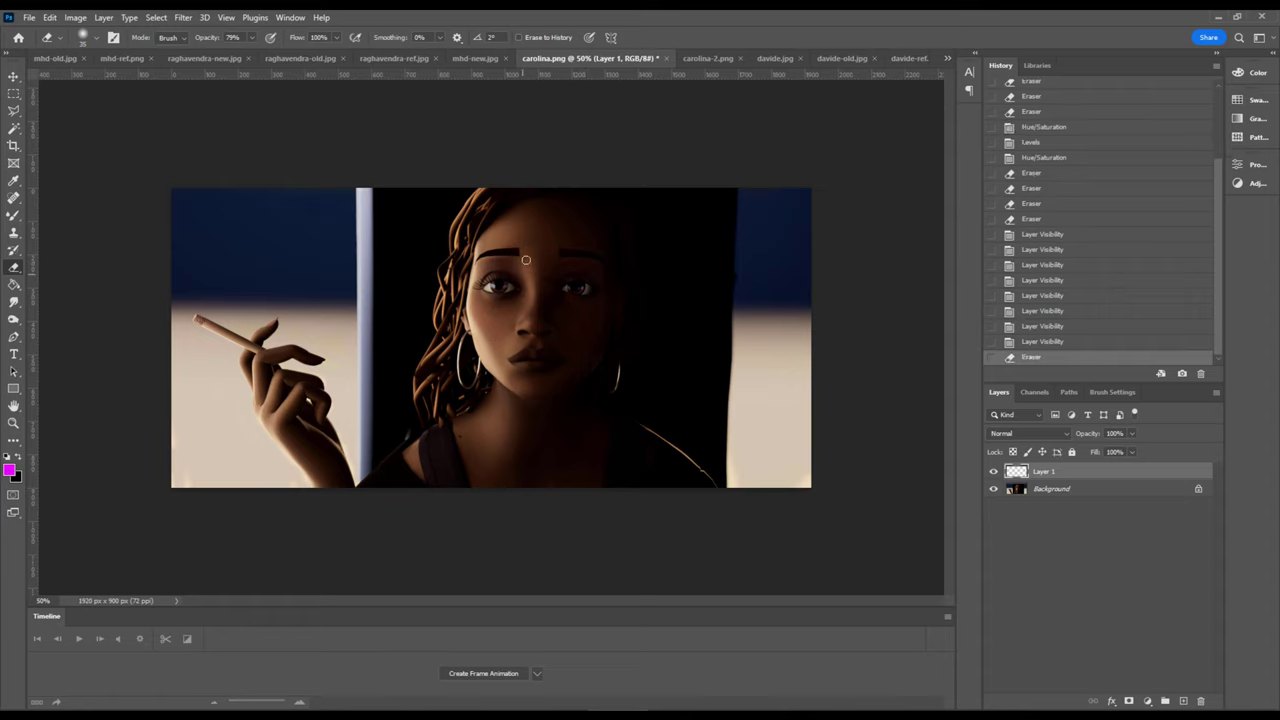
left_click(525, 260)
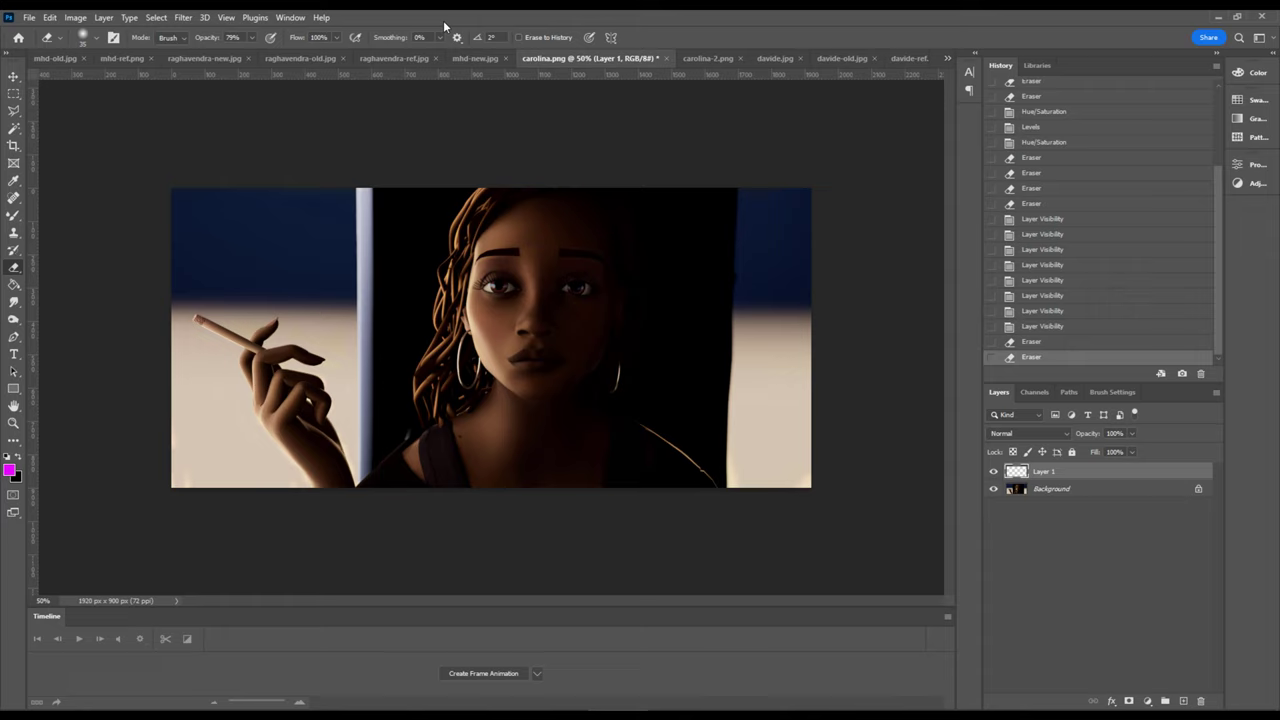
Step: Look at the davide-ref.webp reference, then return to the davide.jpg sphere render
left_click(775, 59)
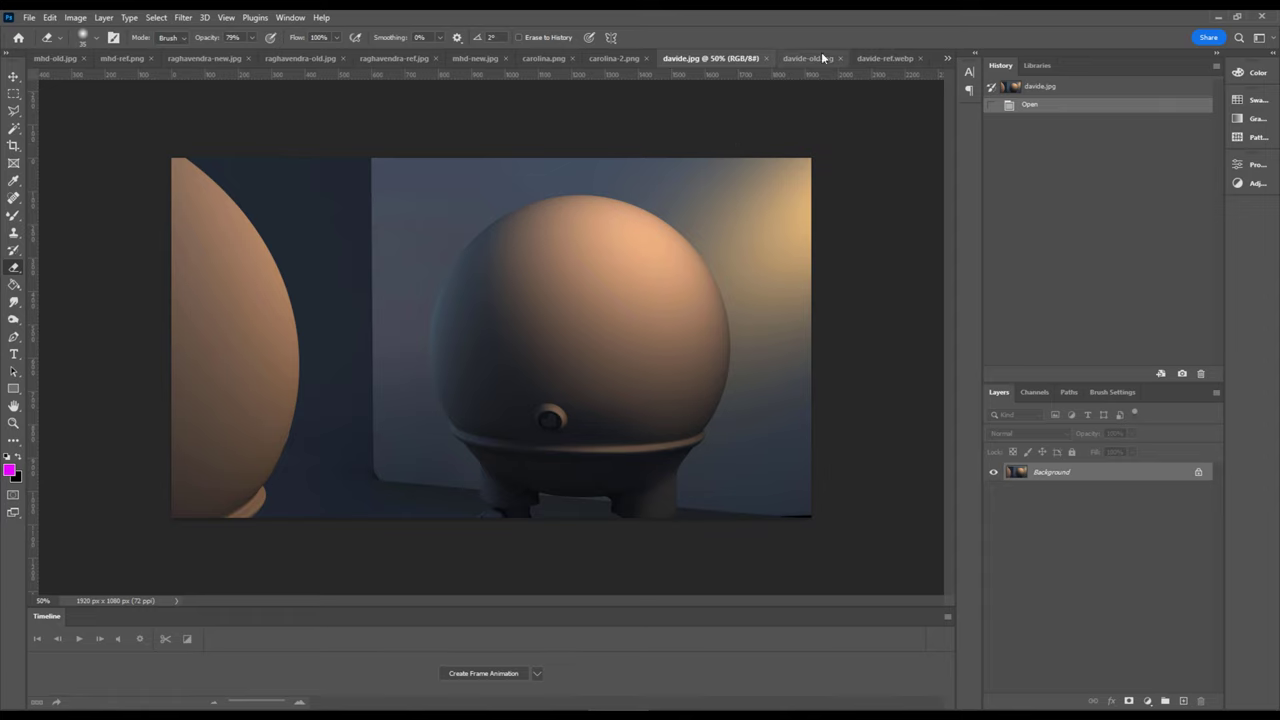
left_click(884, 58)
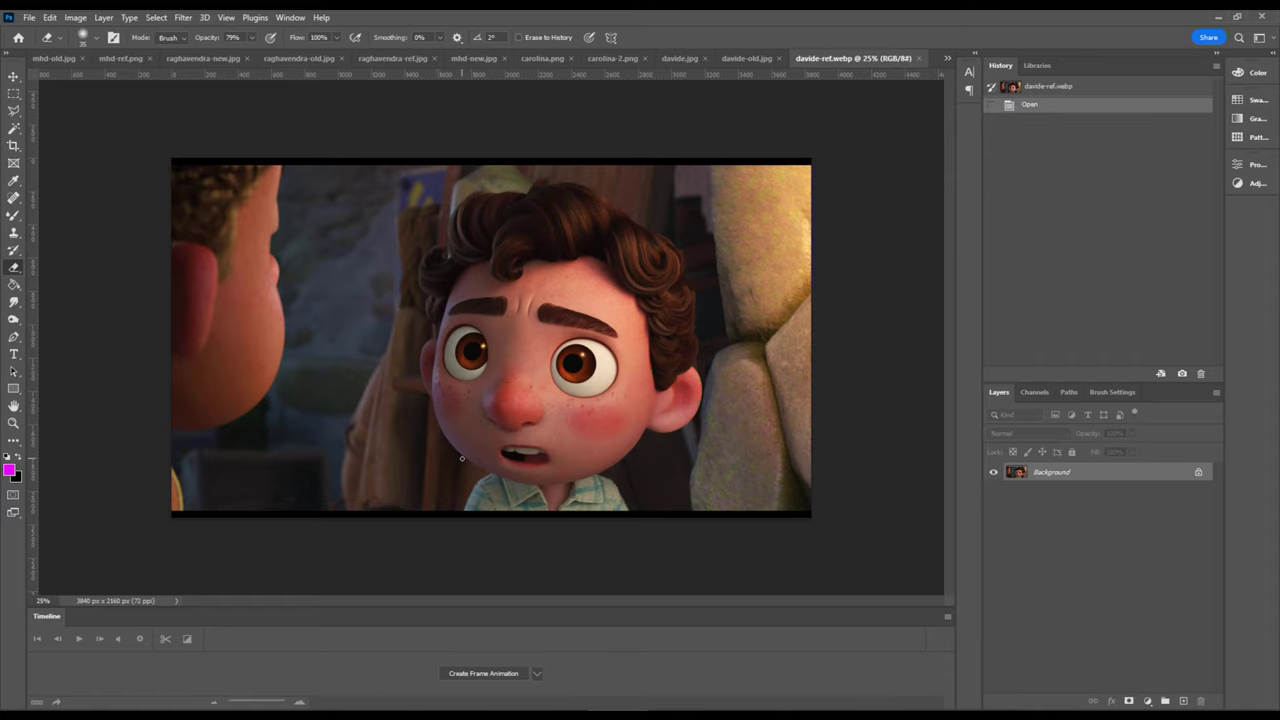
left_click(681, 58)
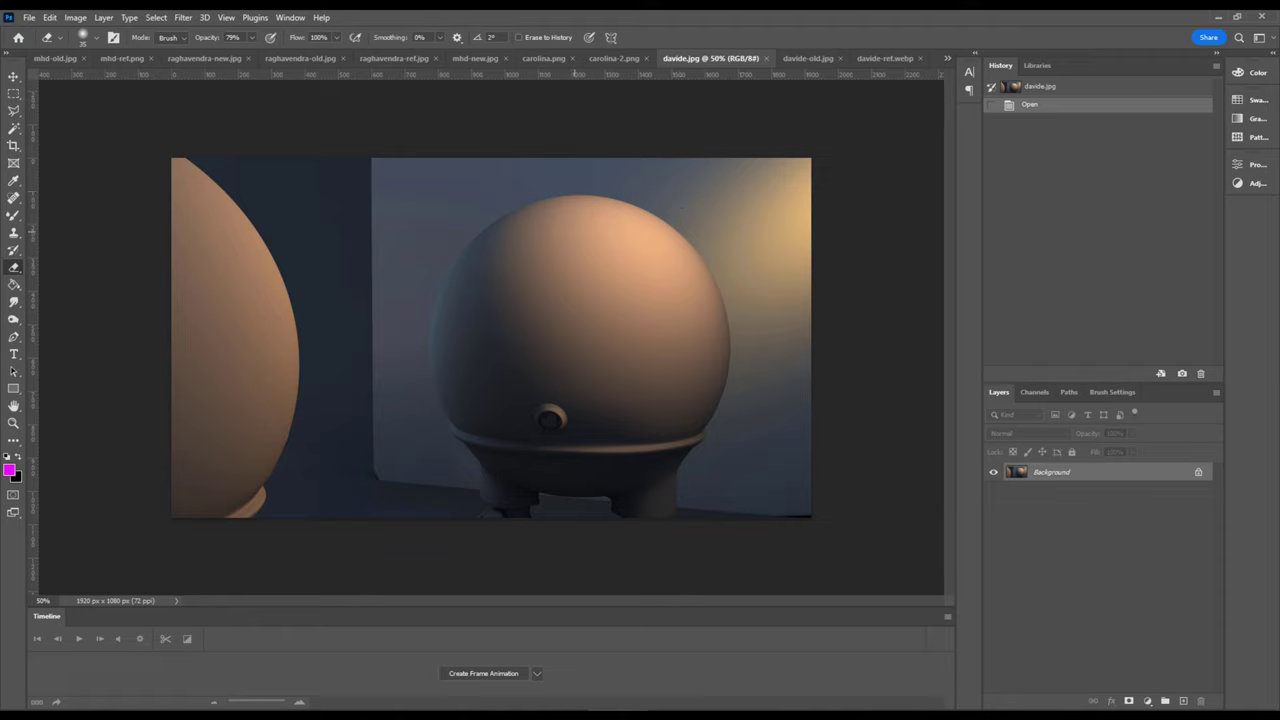
left_click_drag(566, 218, 672, 363)
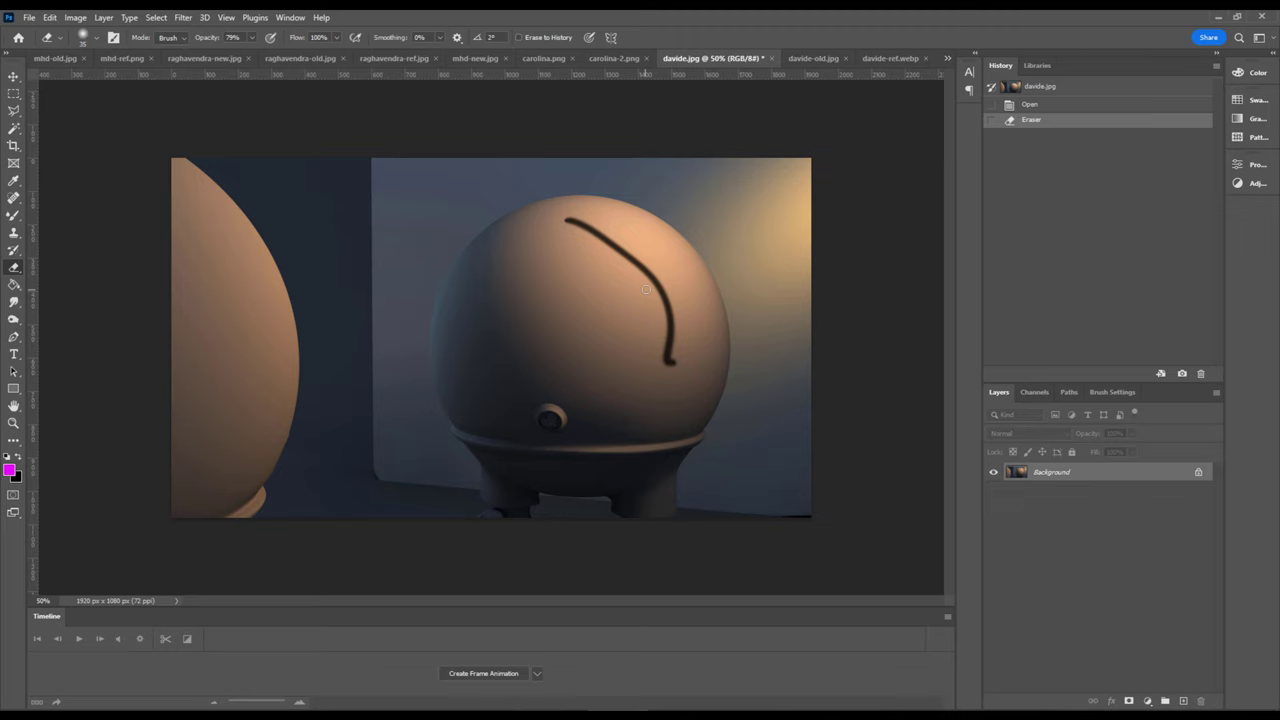
key("ctrl+z")
key("b")
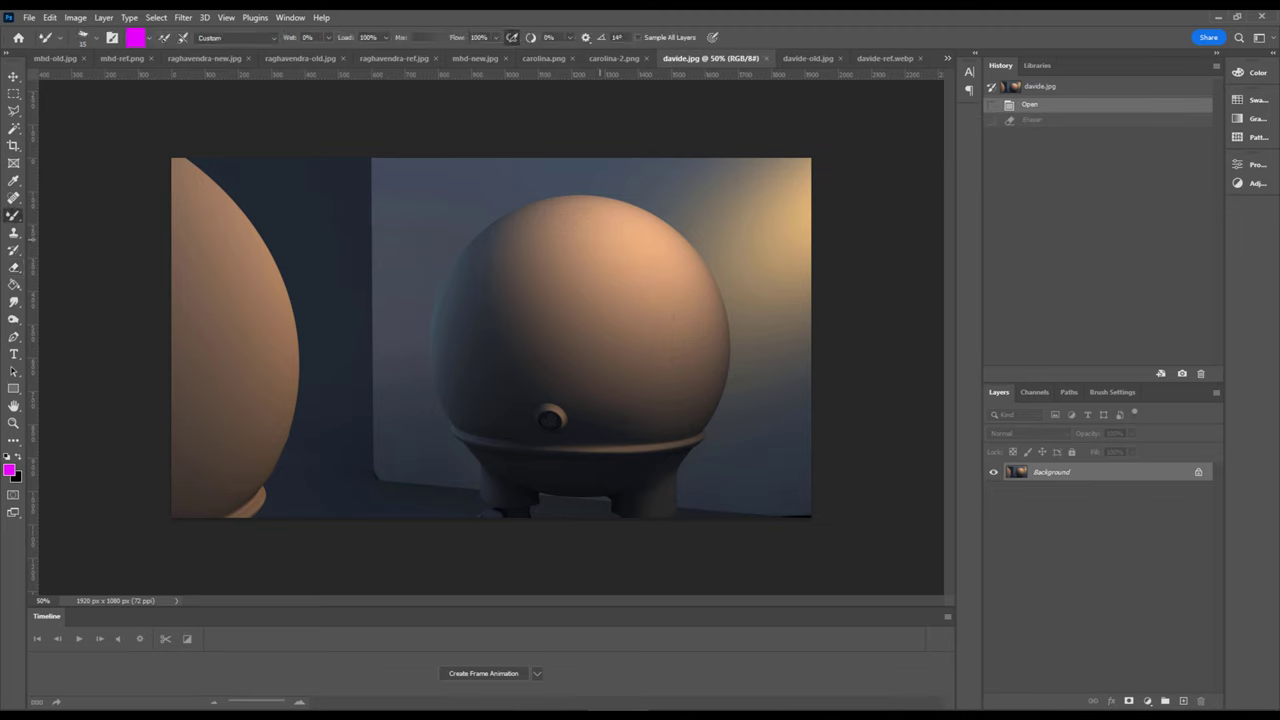
left_click_drag(592, 222, 680, 392)
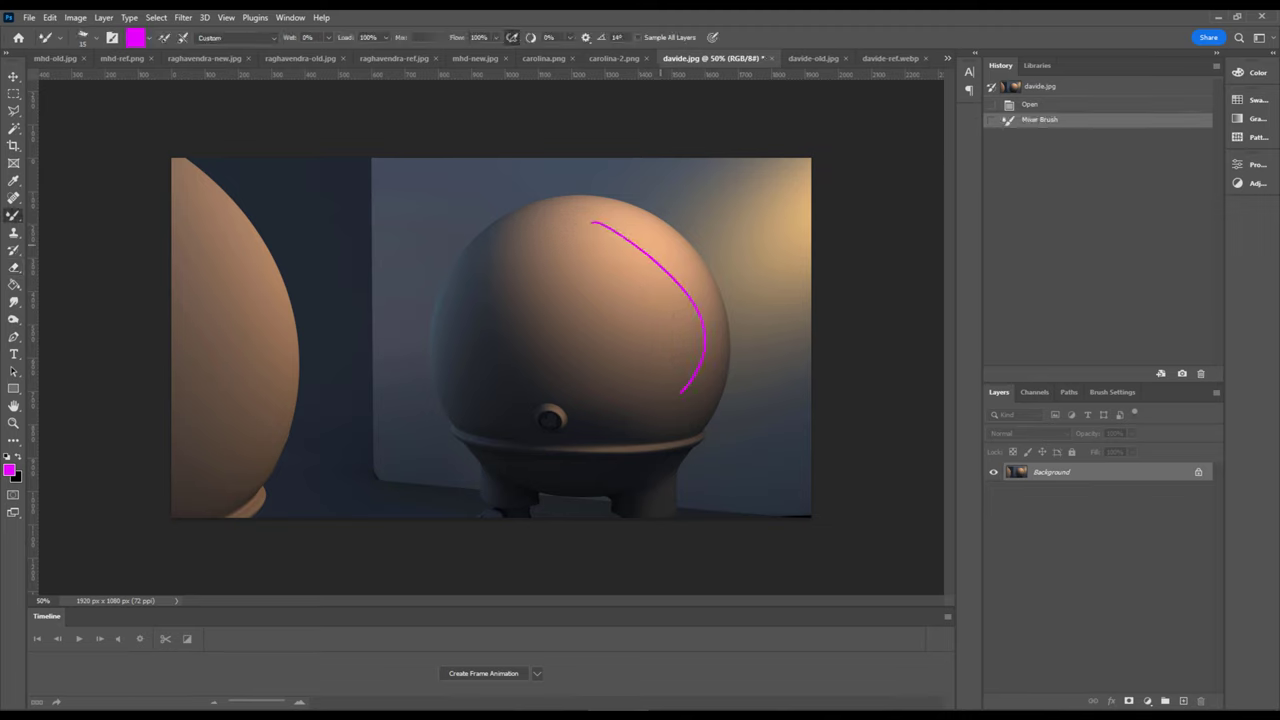
key("ctrl+z")
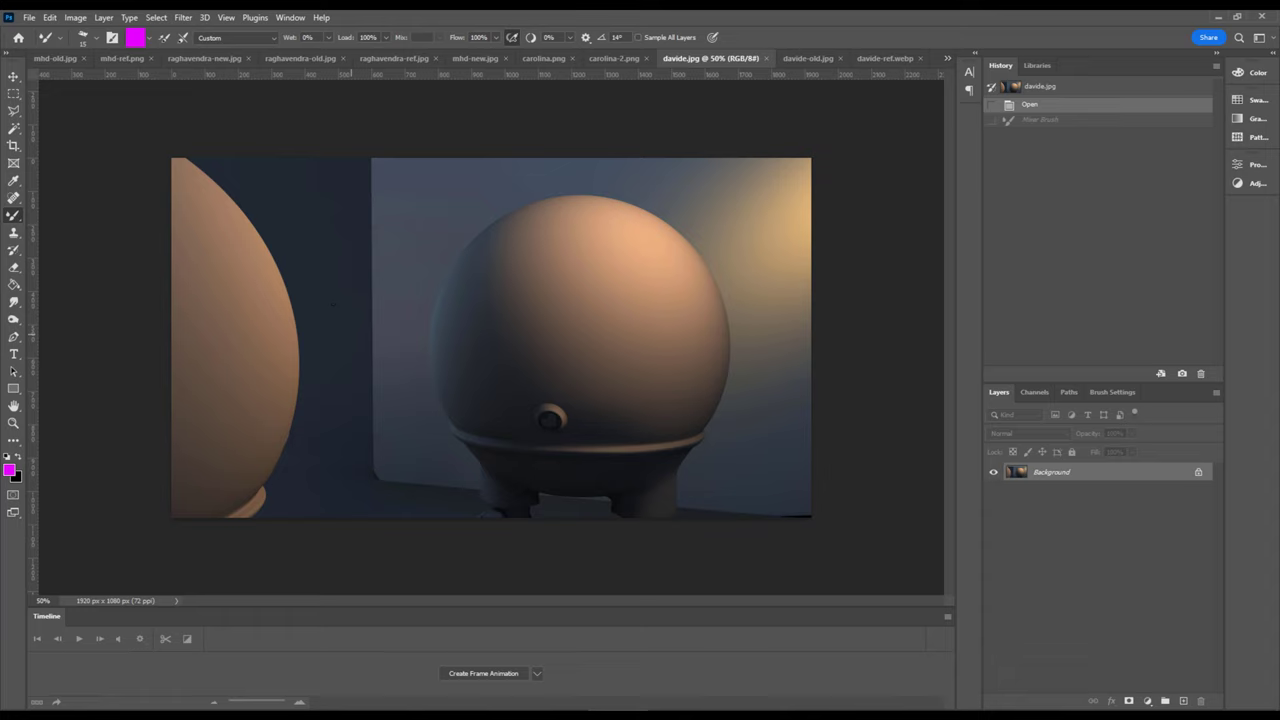
left_click_drag(214, 210, 258, 440)
mouse_move(574, 196)
left_mouse_down()
mouse_move(676, 355)
mouse_move(630, 455)
left_mouse_up()
key("ctrl+z")
key("ctrl+z")
left_click_drag(780, 510, 810, 511)
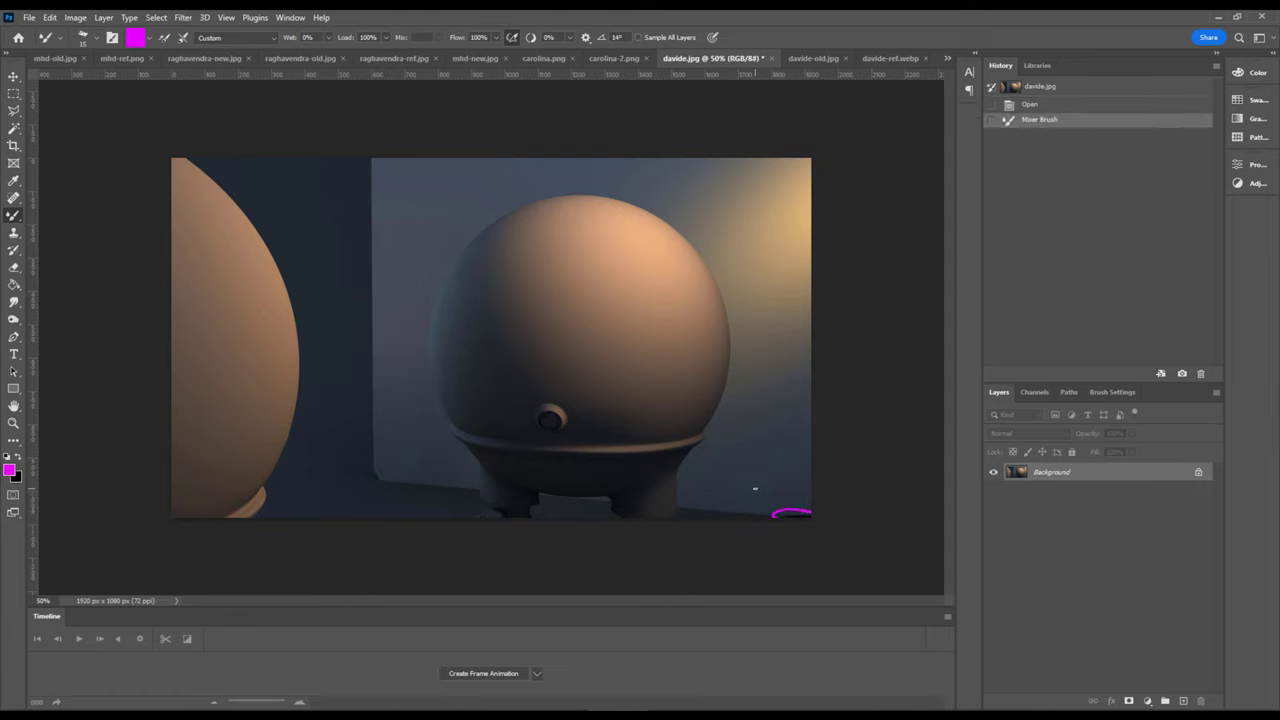
key("ctrl+z")
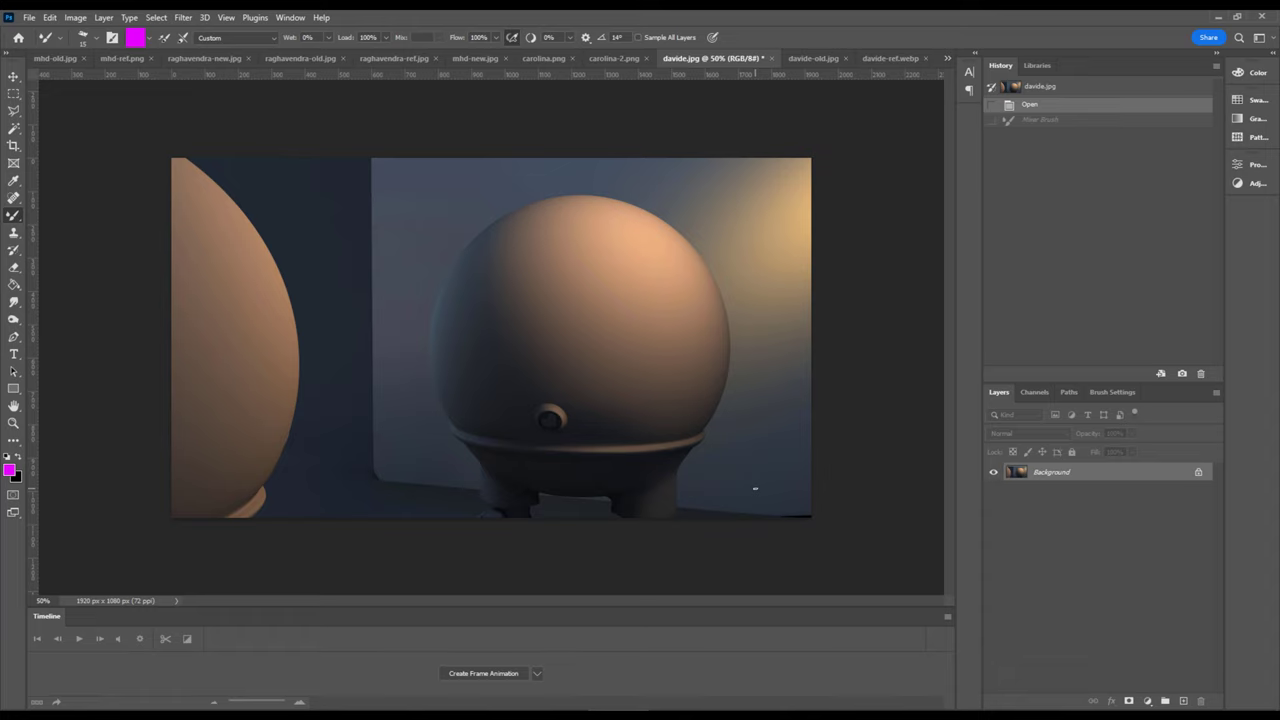
Step: Paint magenta arrows on the left figure in both davide.jpg and davide-ref.webp
left_click(893, 60)
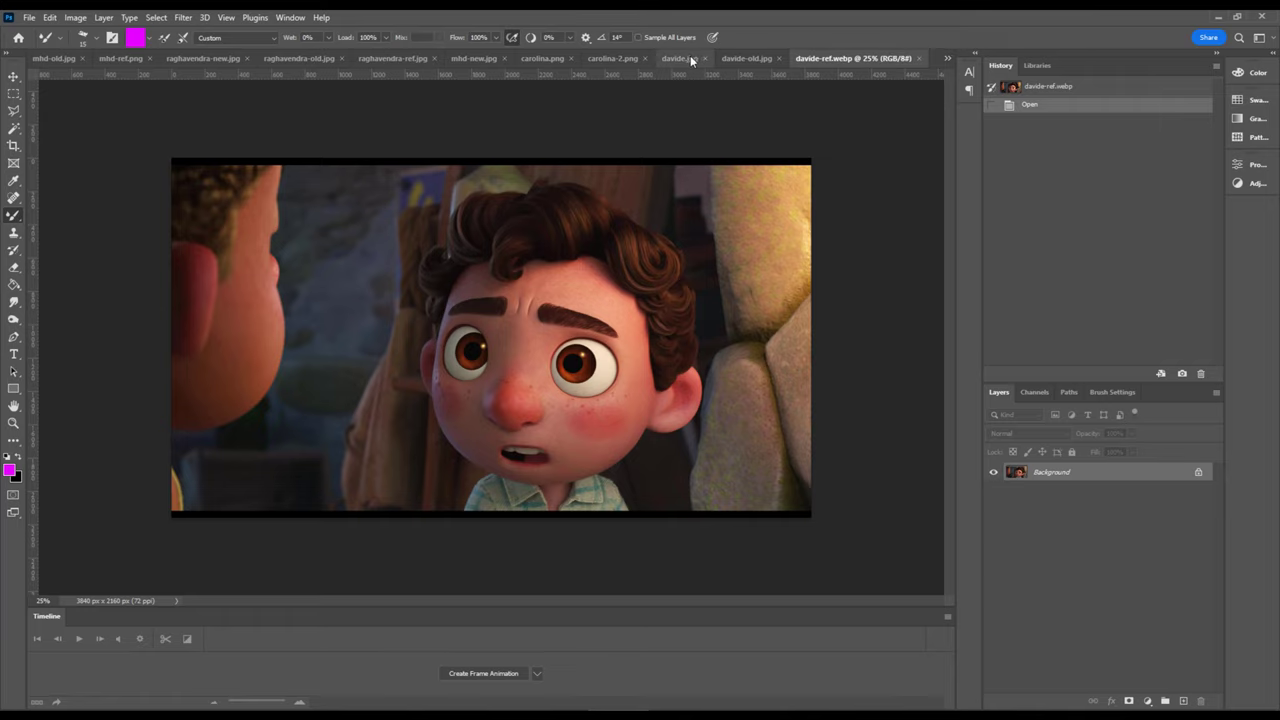
left_click(690, 60)
mouse_move(270, 320)
left_mouse_down()
mouse_move(209, 423)
mouse_move(228, 423)
left_mouse_up()
left_click(885, 58)
left_click_drag(263, 303, 230, 340)
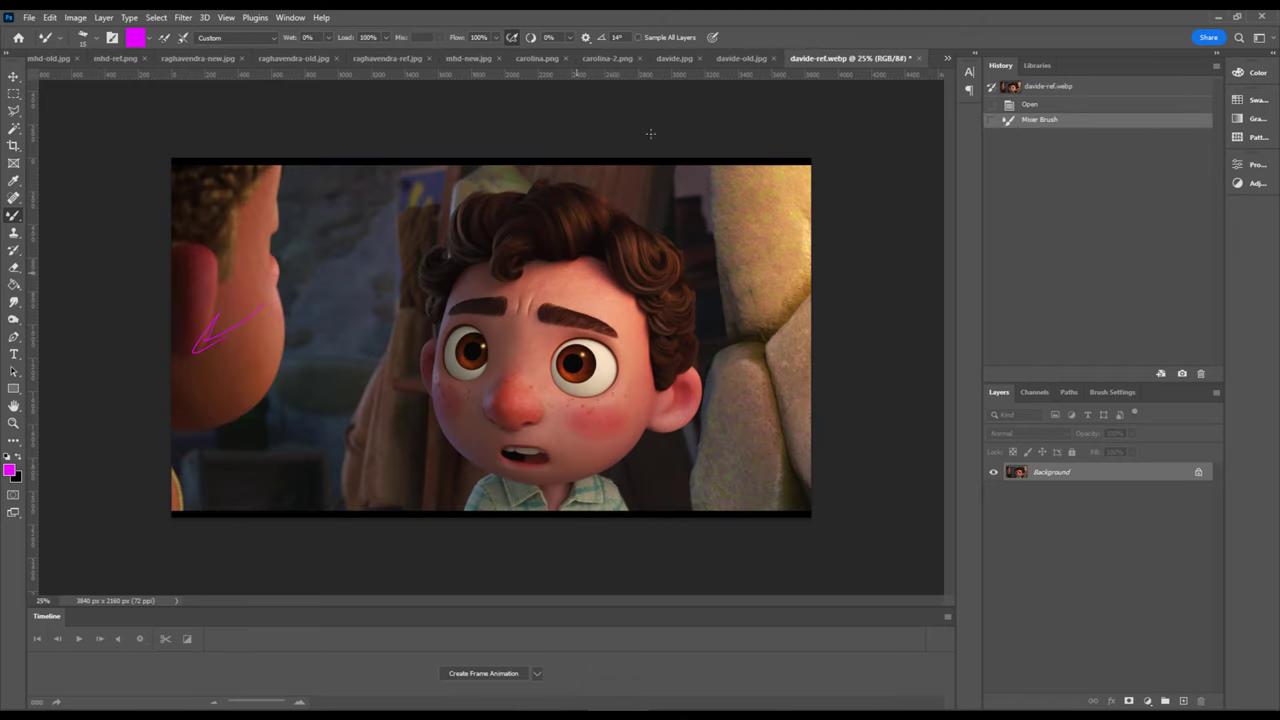
Step: Loop the bright area at right in both davide.jpg and davide-ref.webp
left_click(670, 58)
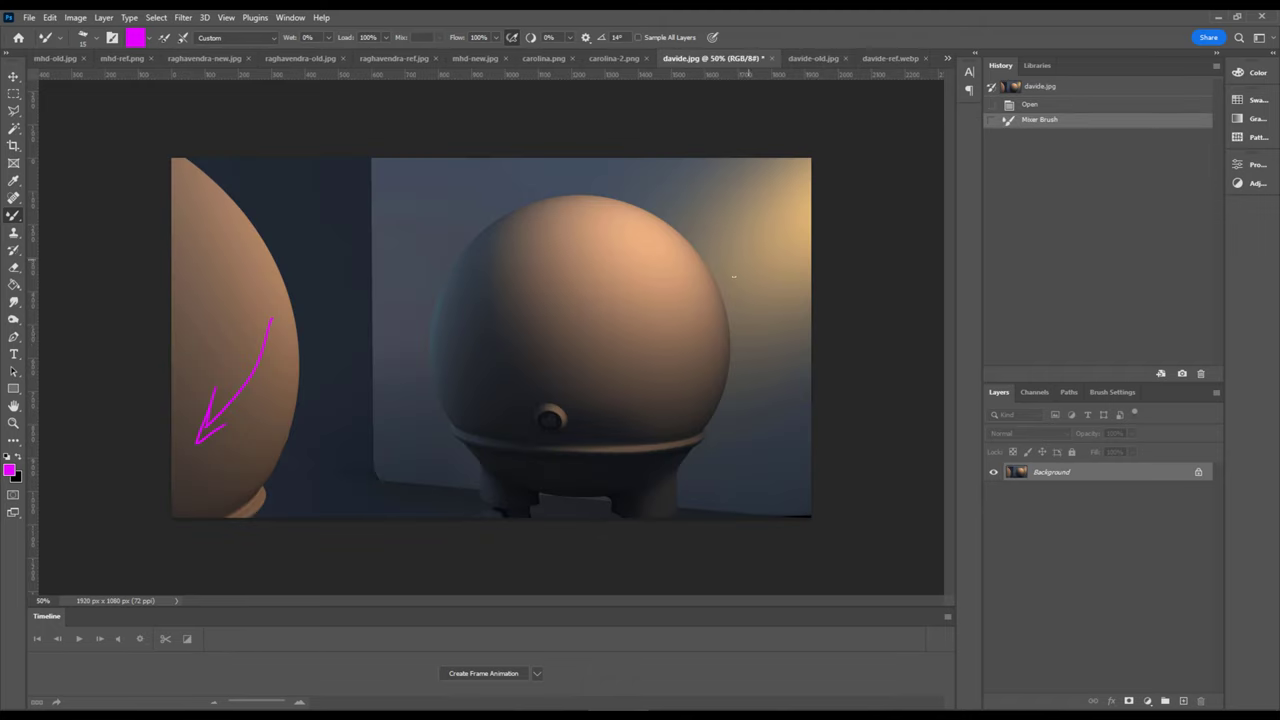
mouse_move(792, 164)
left_mouse_down()
mouse_move(812, 296)
mouse_move(766, 180)
left_mouse_up()
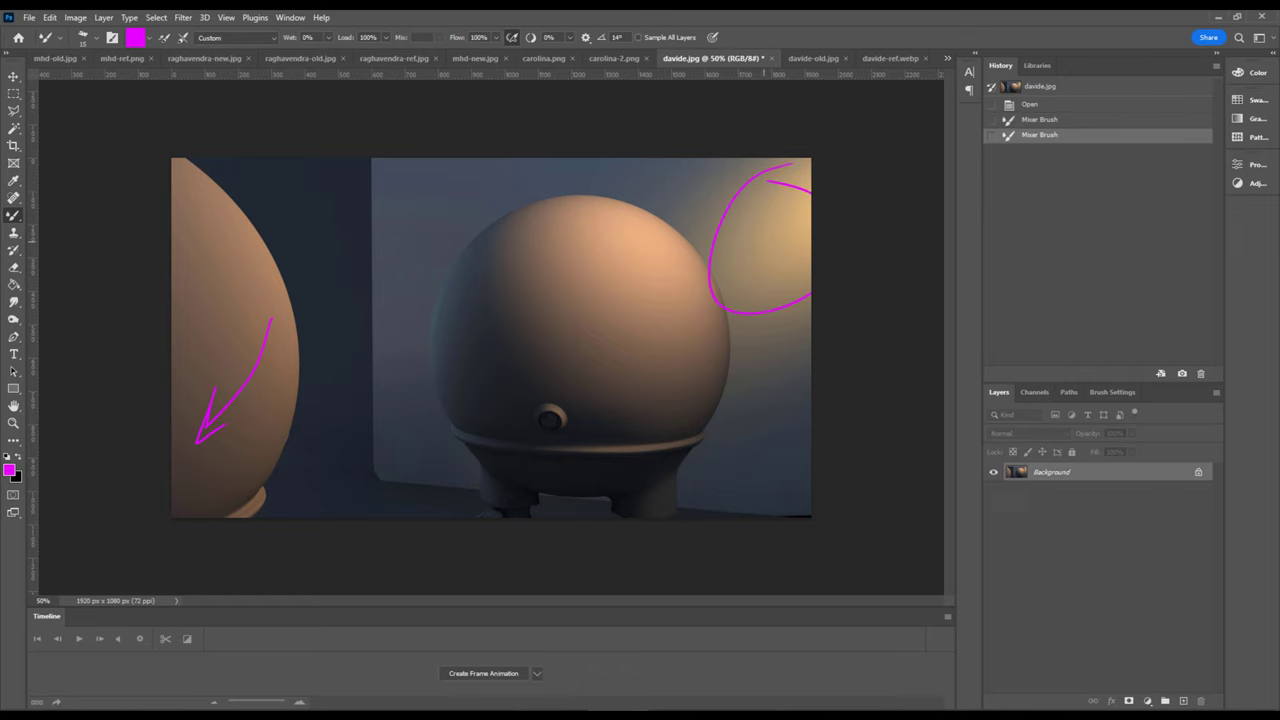
left_click(885, 58)
left_click_drag(757, 173, 743, 201)
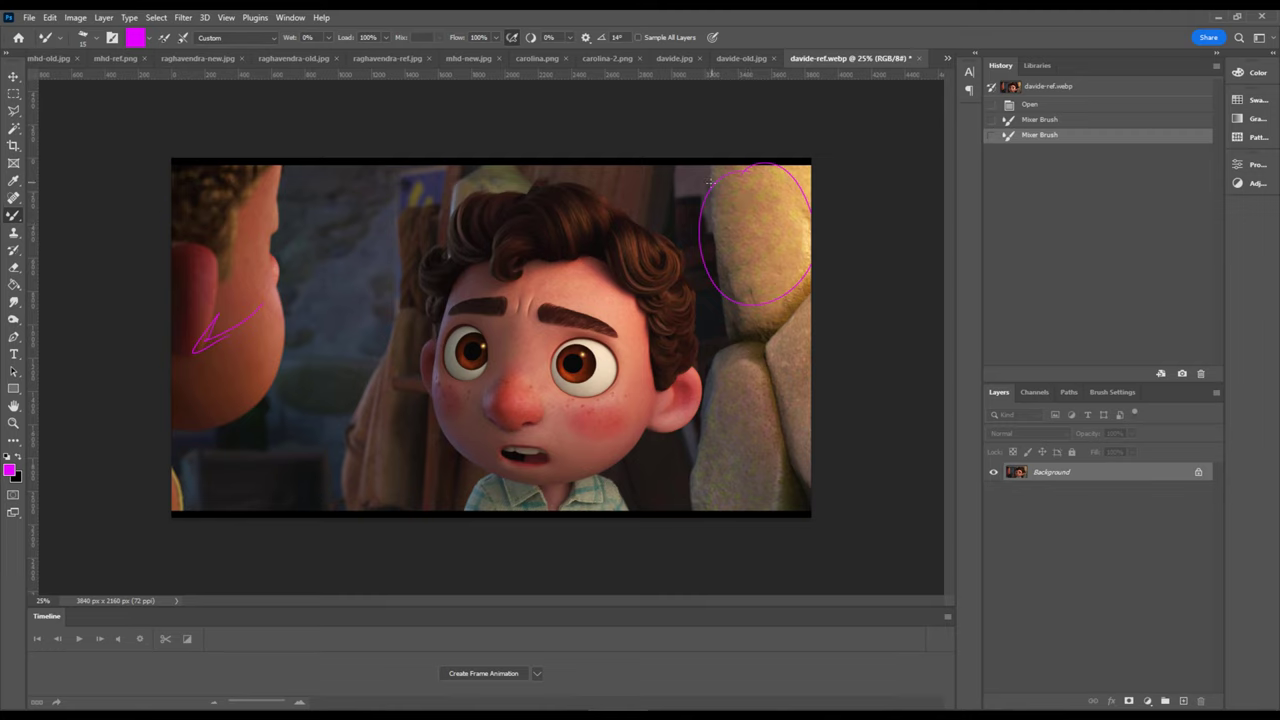
left_click(946, 58)
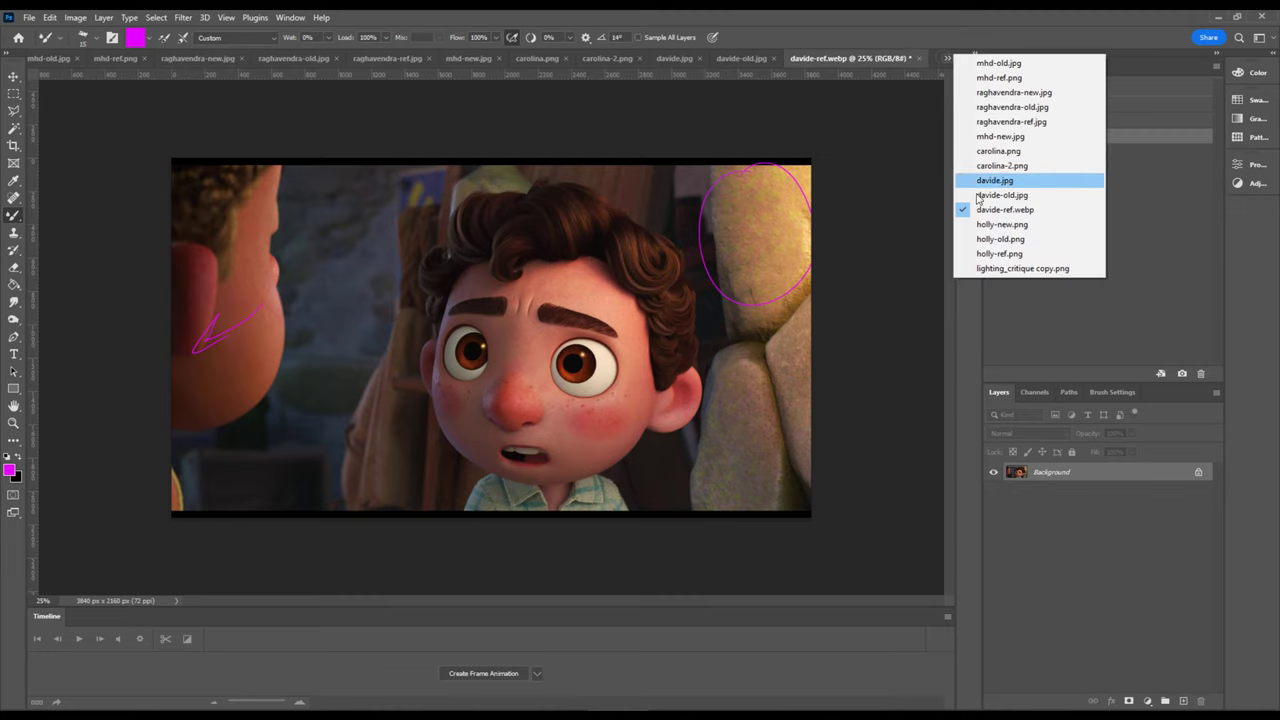
Step: View holly-ref.png and holly-old.png, then settle on the holly-new.png boat render
left_click(1000, 256)
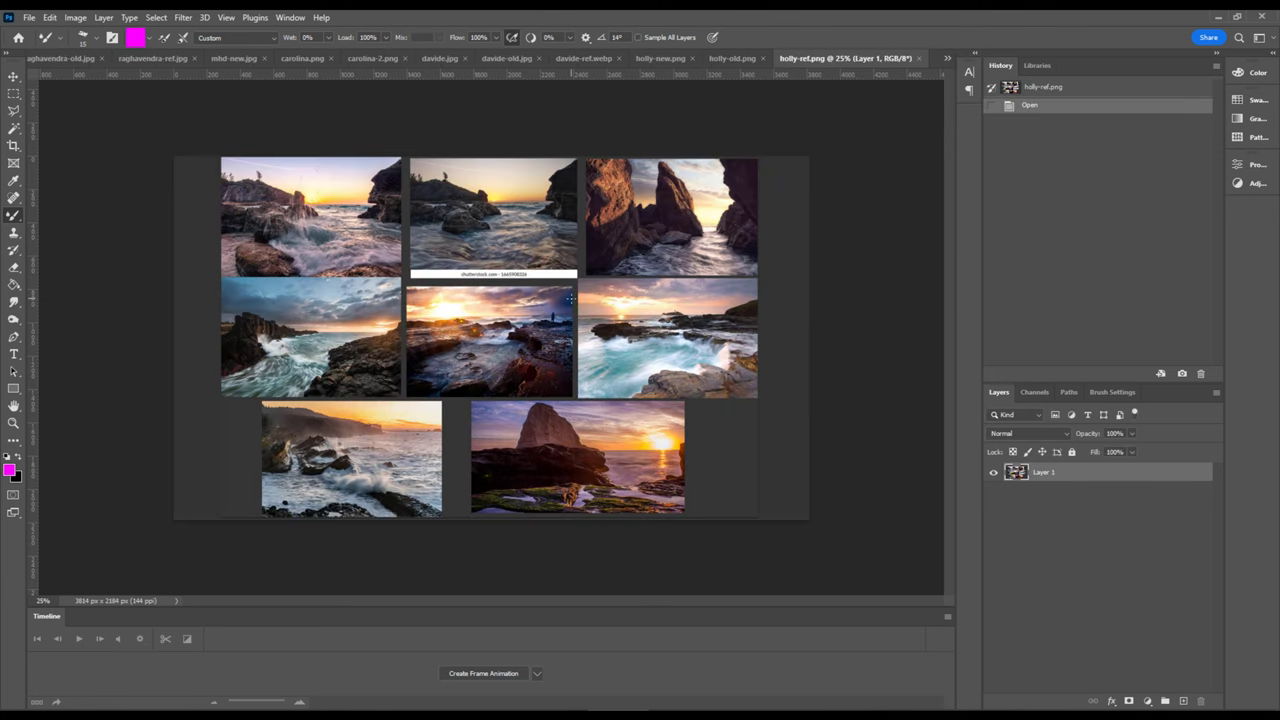
left_click(733, 59)
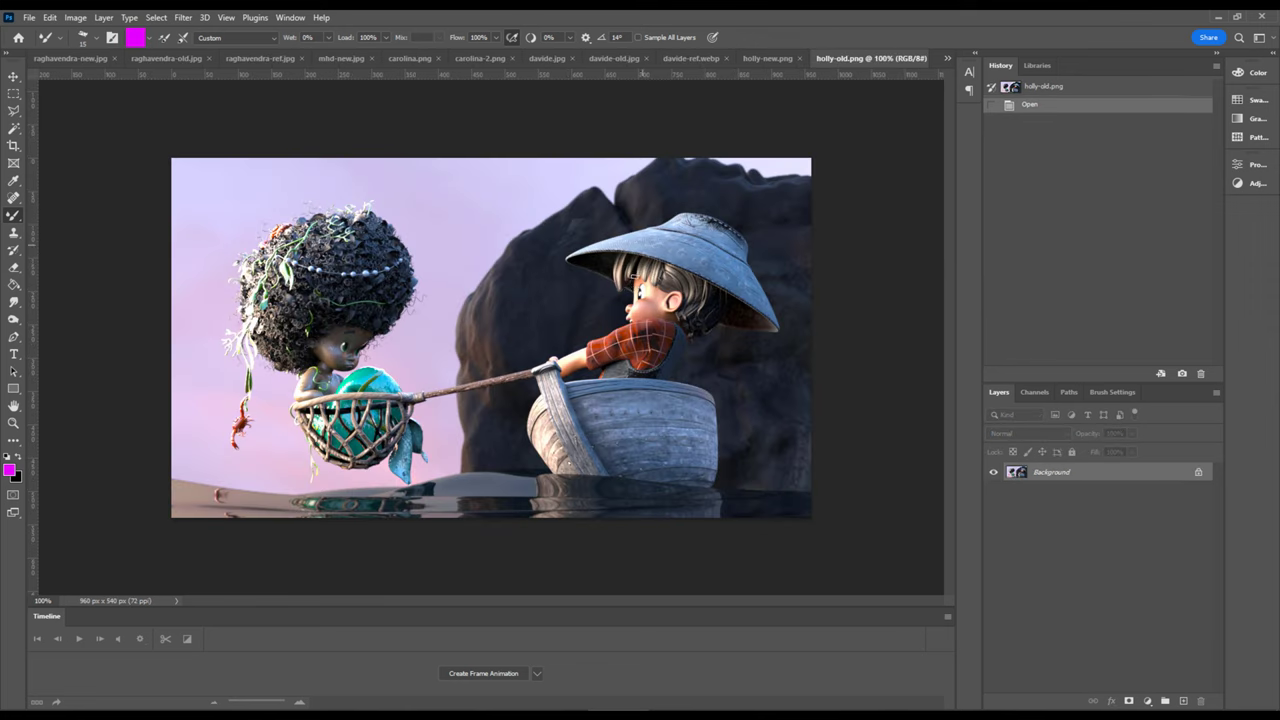
left_click(752, 59)
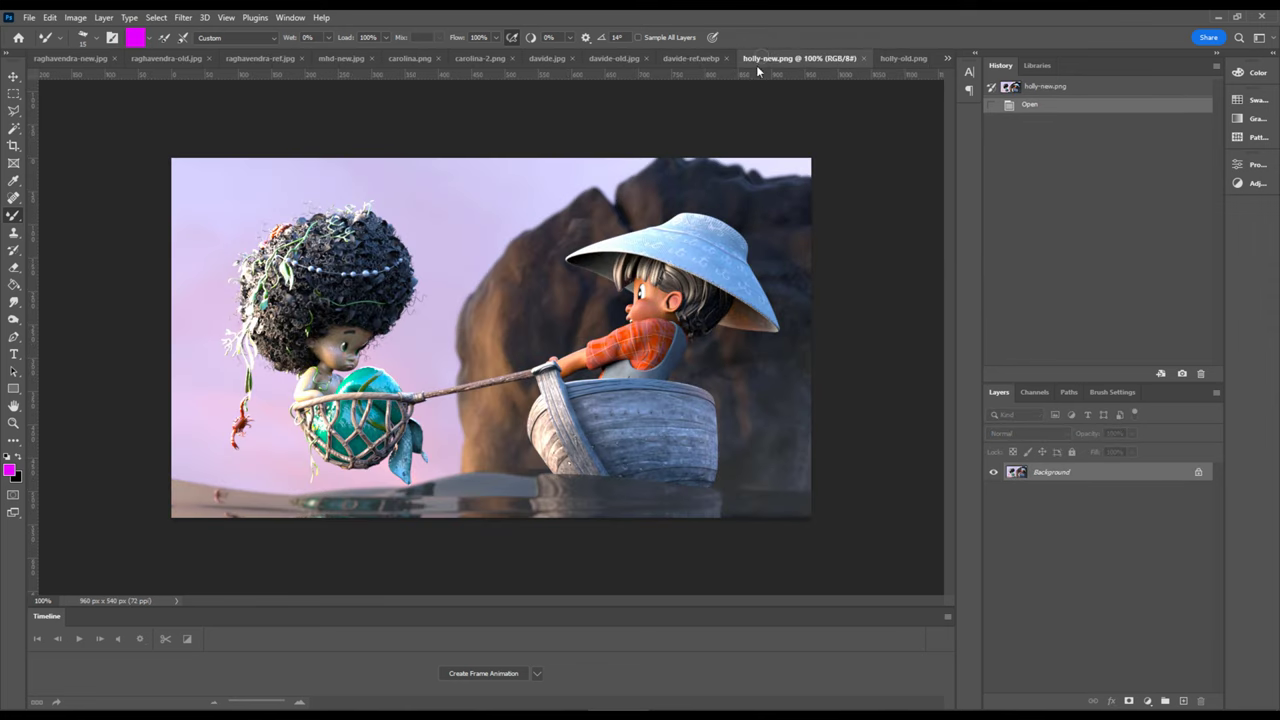
left_click(946, 62)
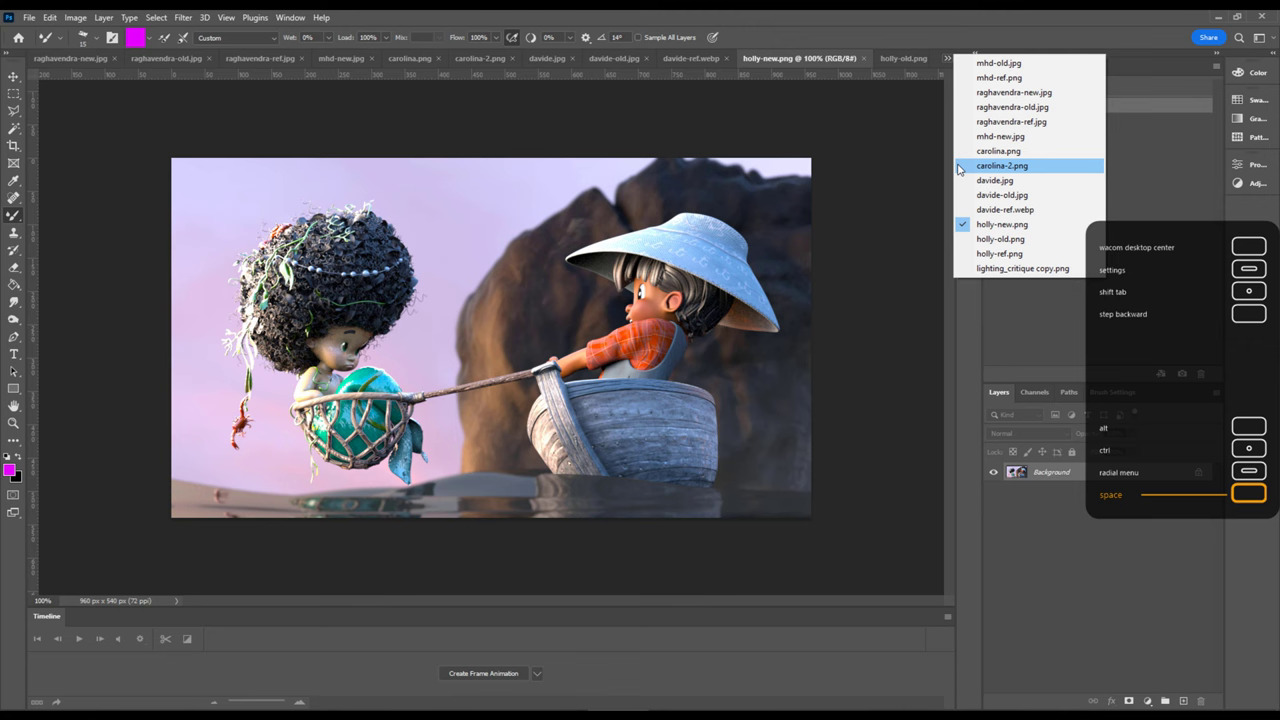
left_click(985, 254)
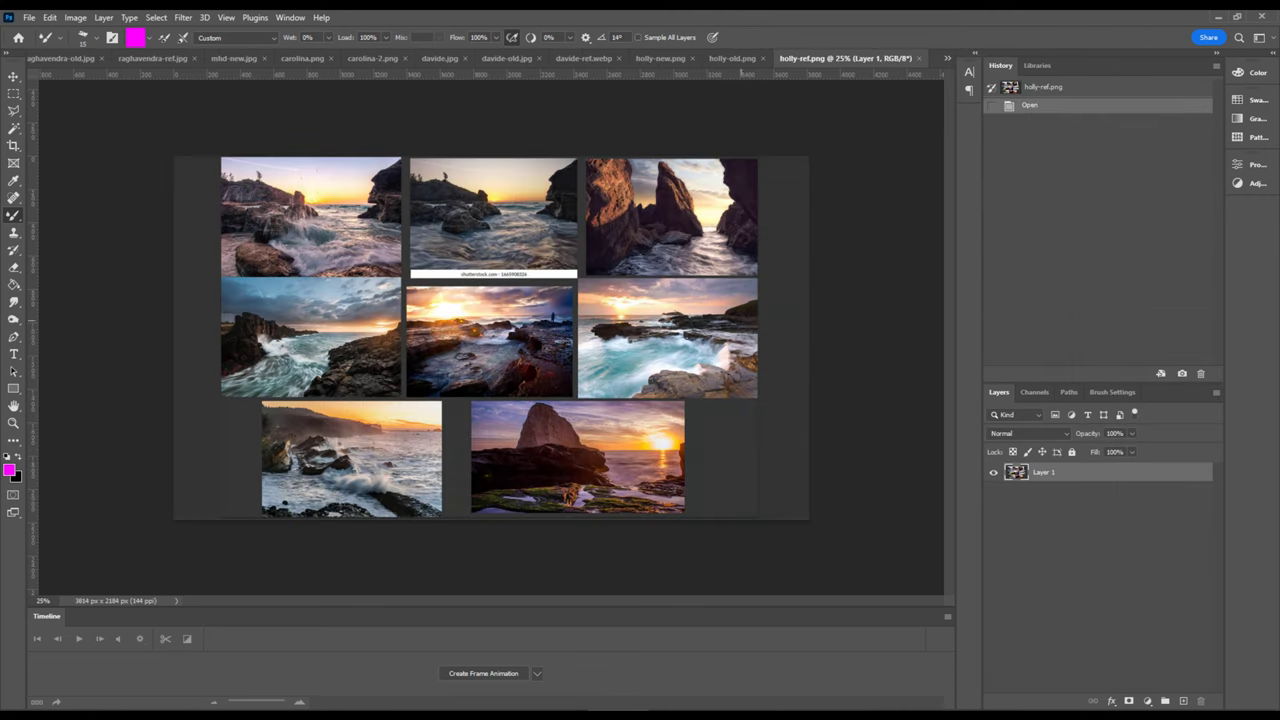
left_click(660, 58)
left_click_drag(170, 387, 265, 487)
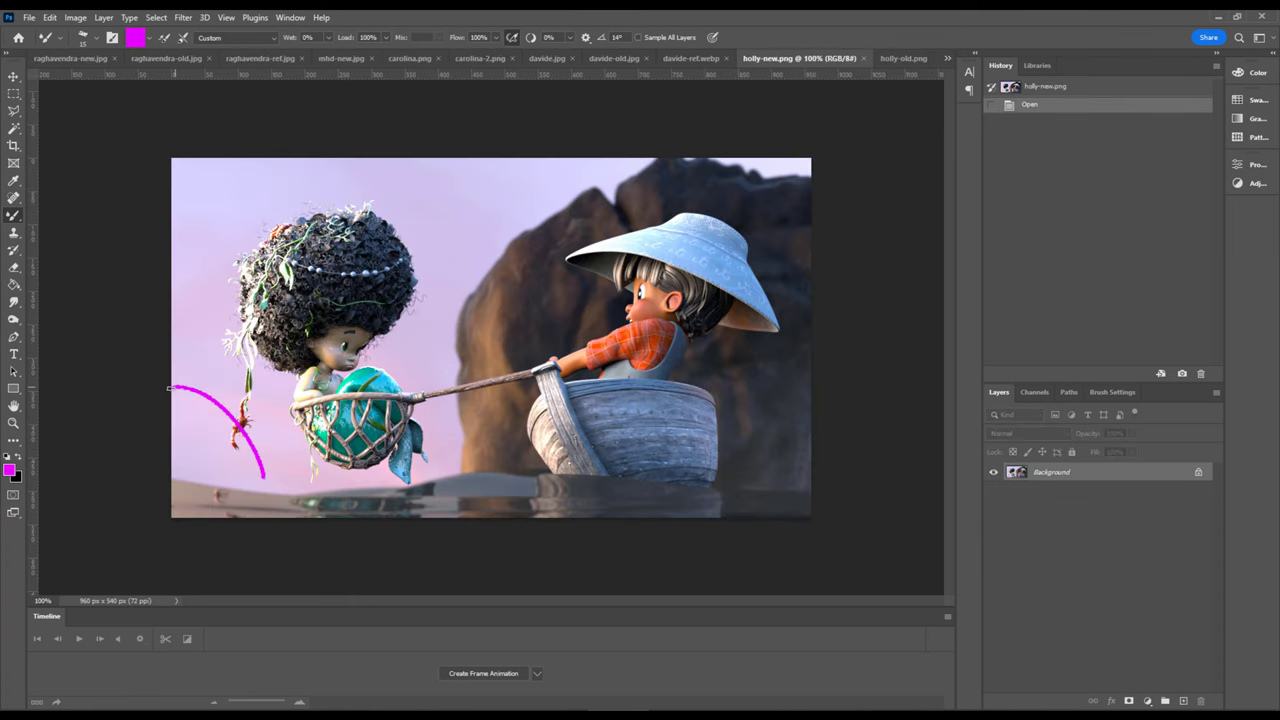
left_click(208, 420)
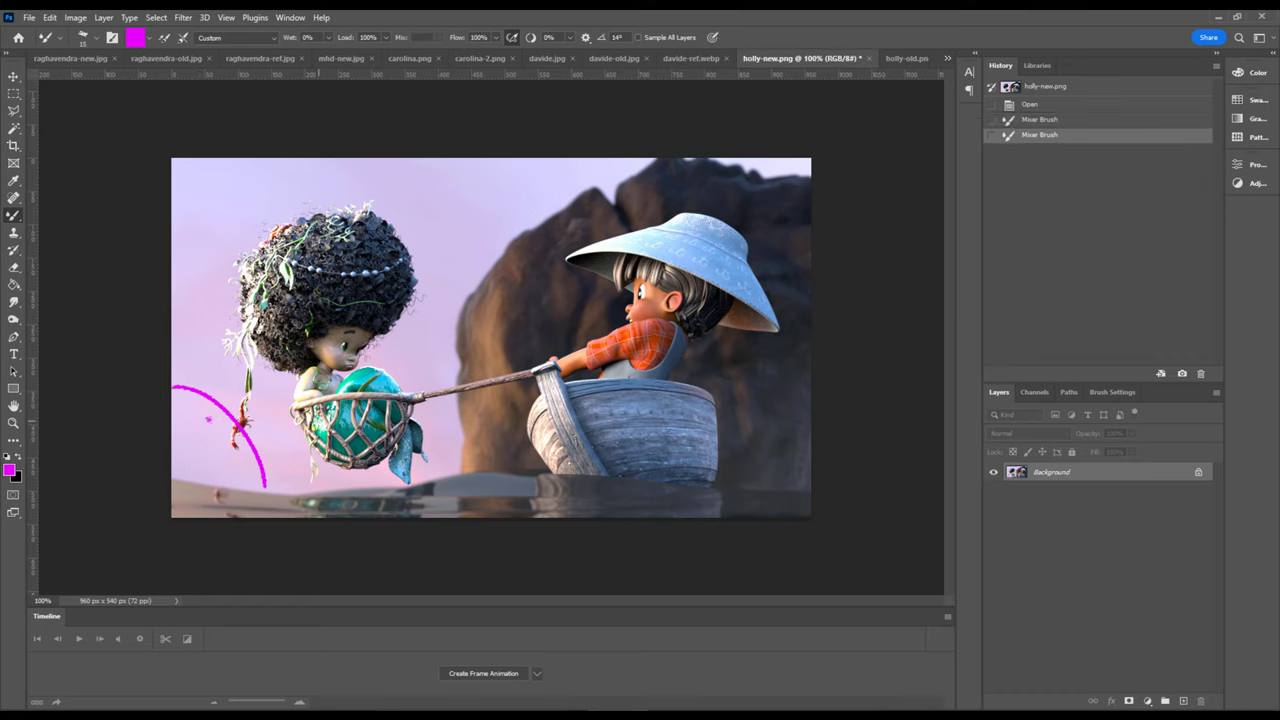
key("ctrl+z")
key("ctrl+z")
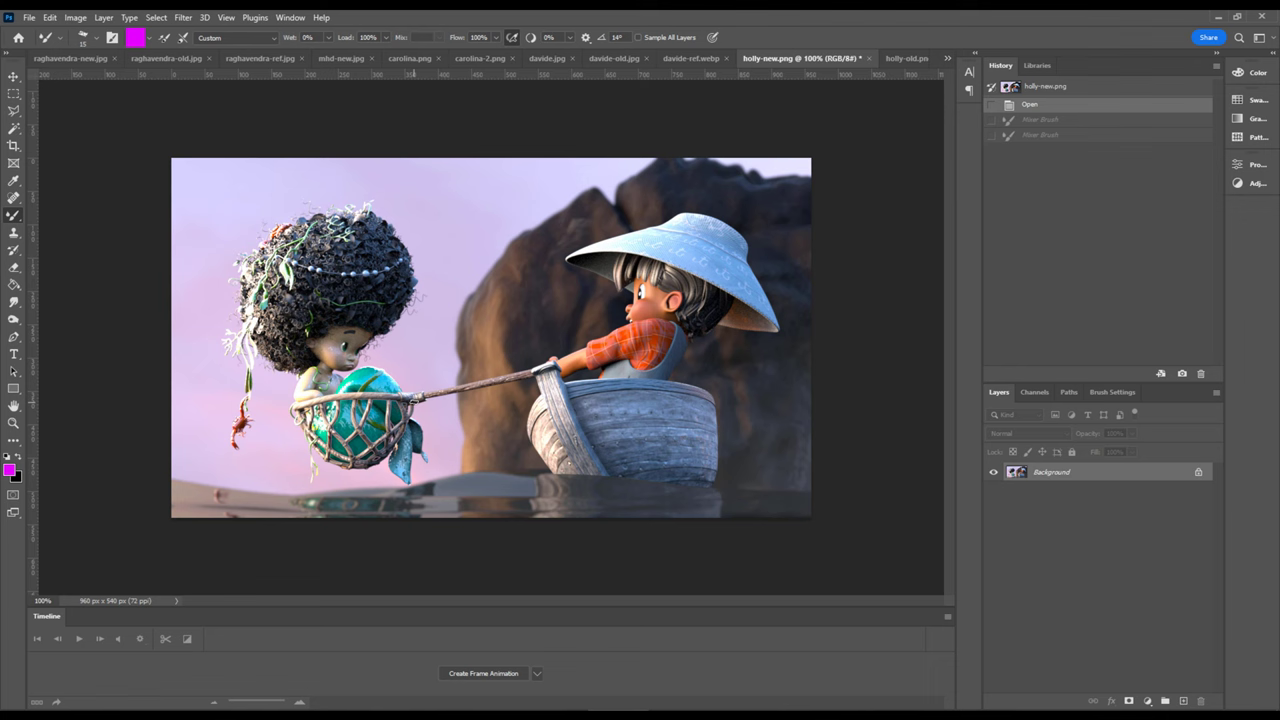
left_click(945, 58)
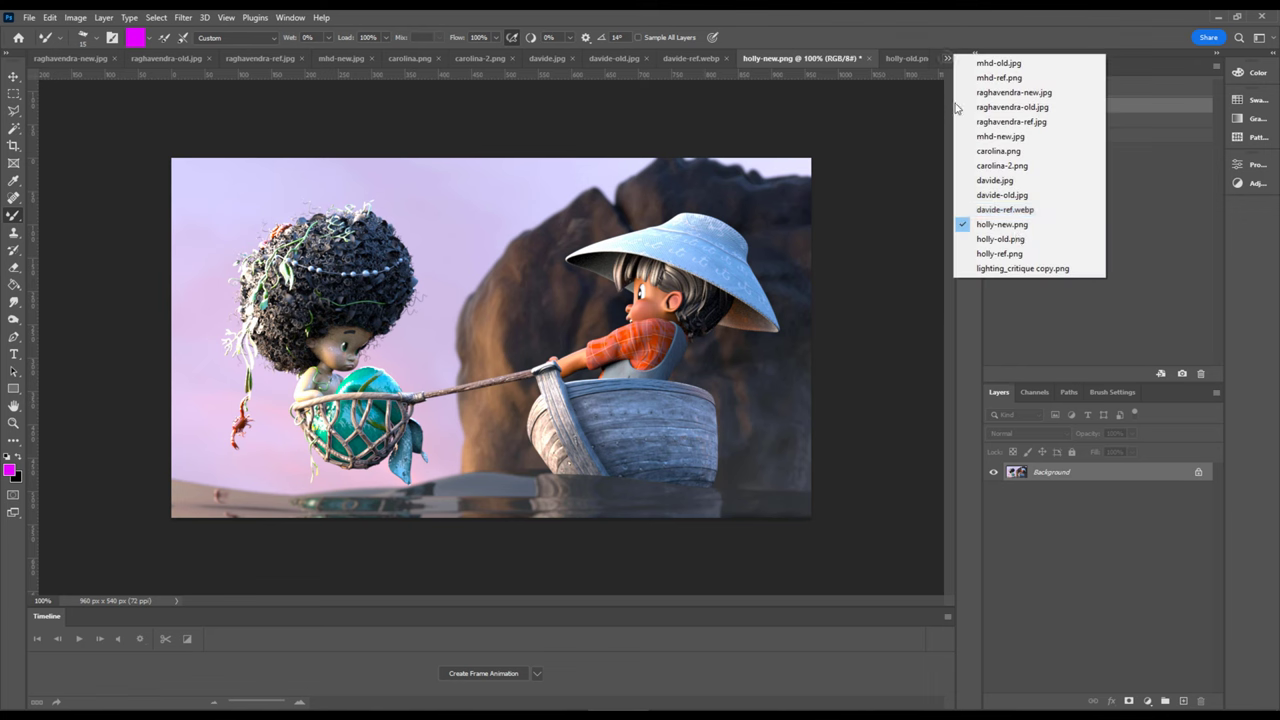
Step: Loop rocks and sunlit areas on holly-ref.png, dropping the bottom-left loop, then return to holly-new.png
left_click(1013, 253)
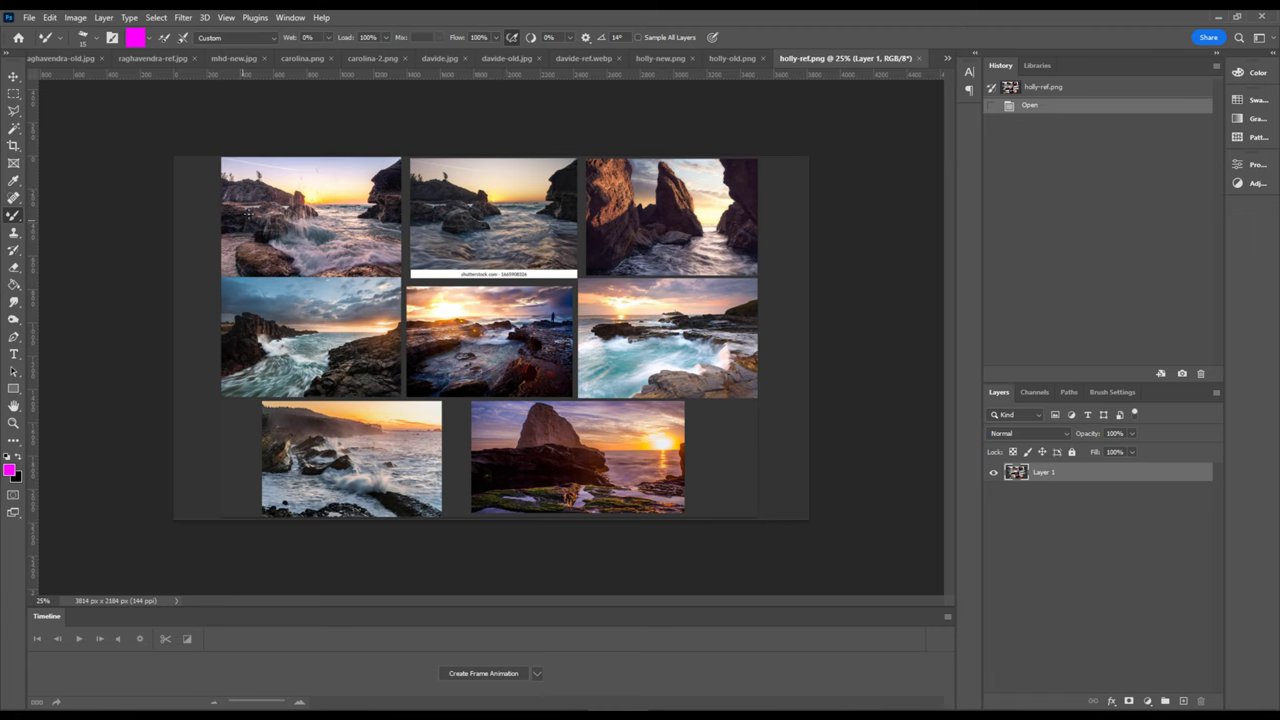
left_click_drag(250, 213, 305, 190)
left_click_drag(465, 305, 440, 300)
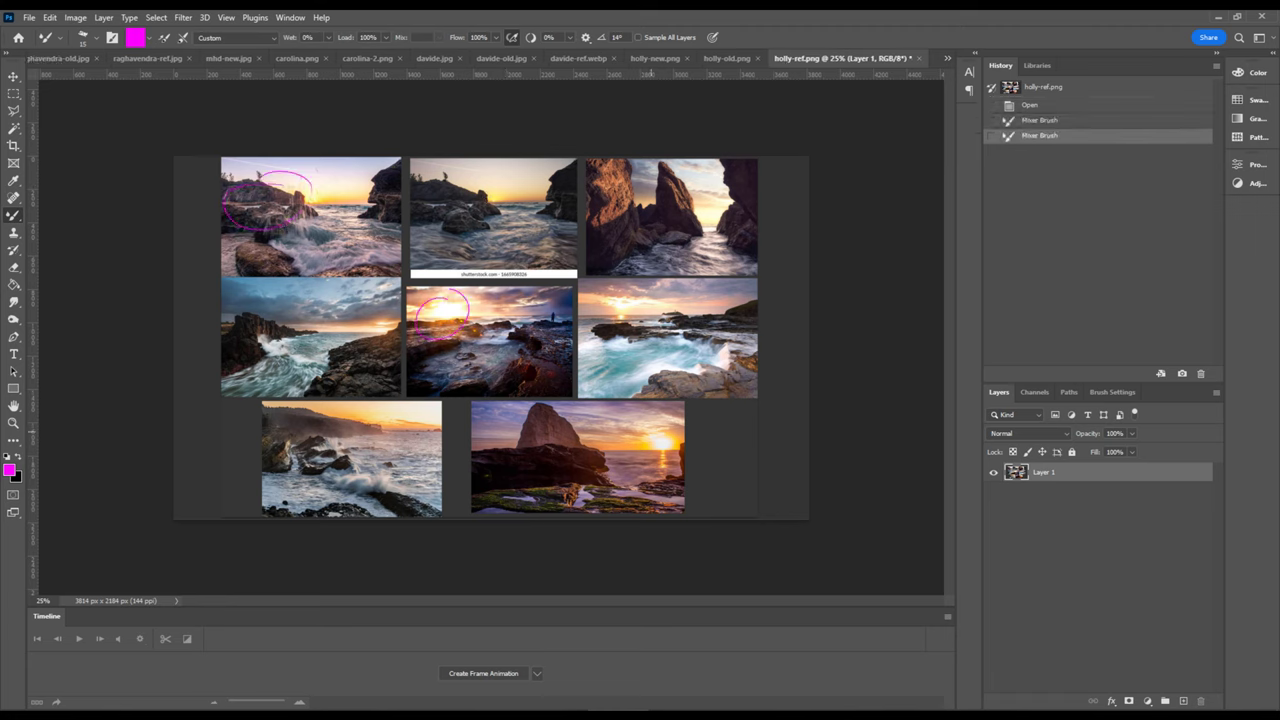
left_click_drag(540, 407, 525, 412)
left_click_drag(380, 412, 328, 440)
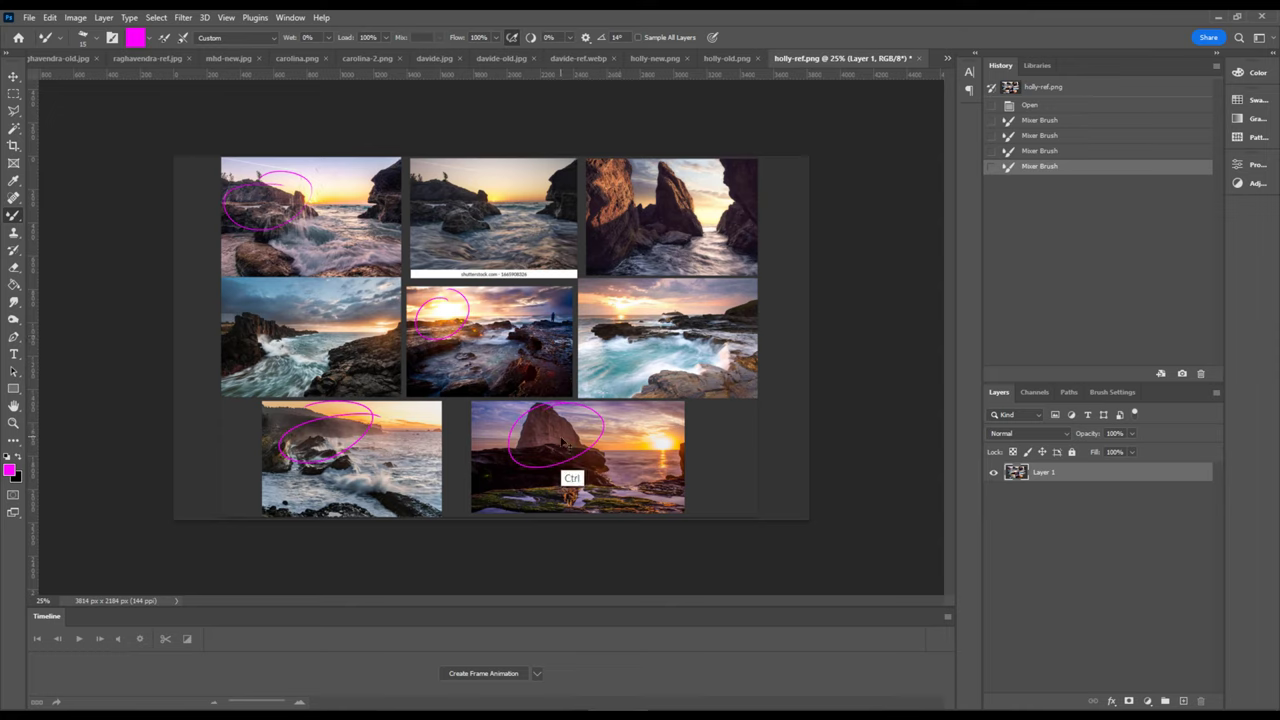
key("ctrl+z")
key("ctrl+z")
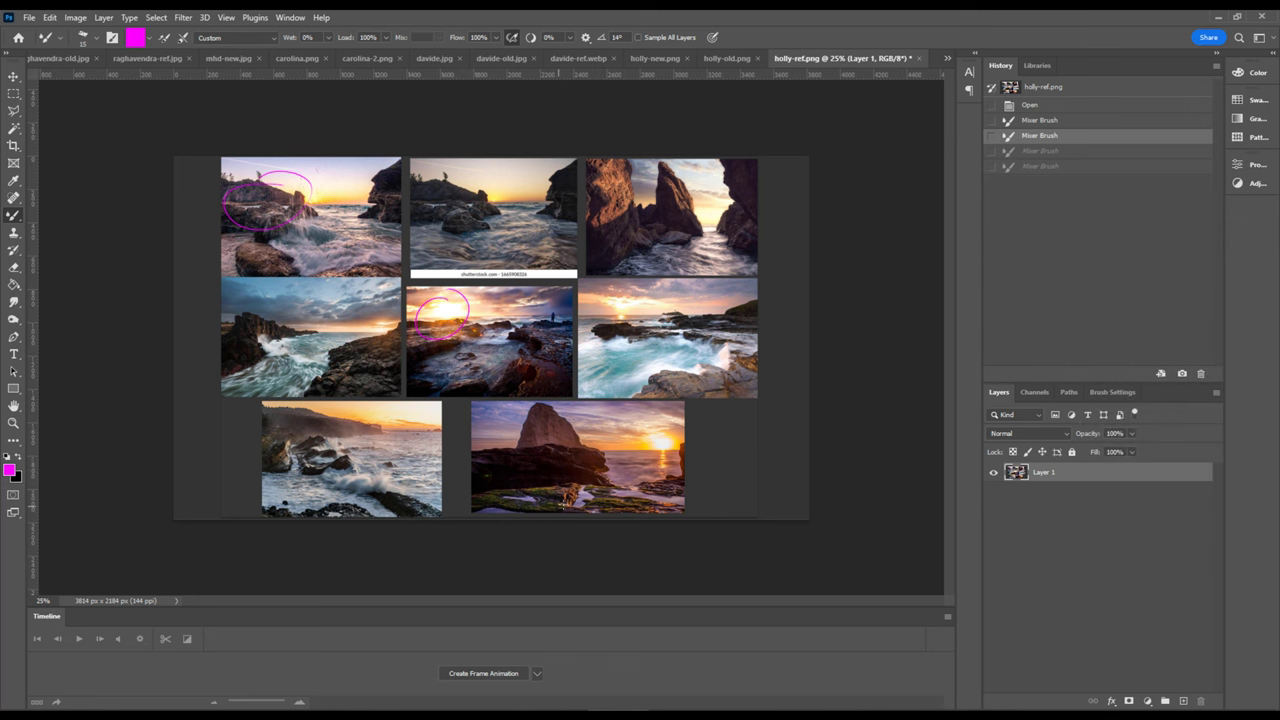
left_click(655, 58)
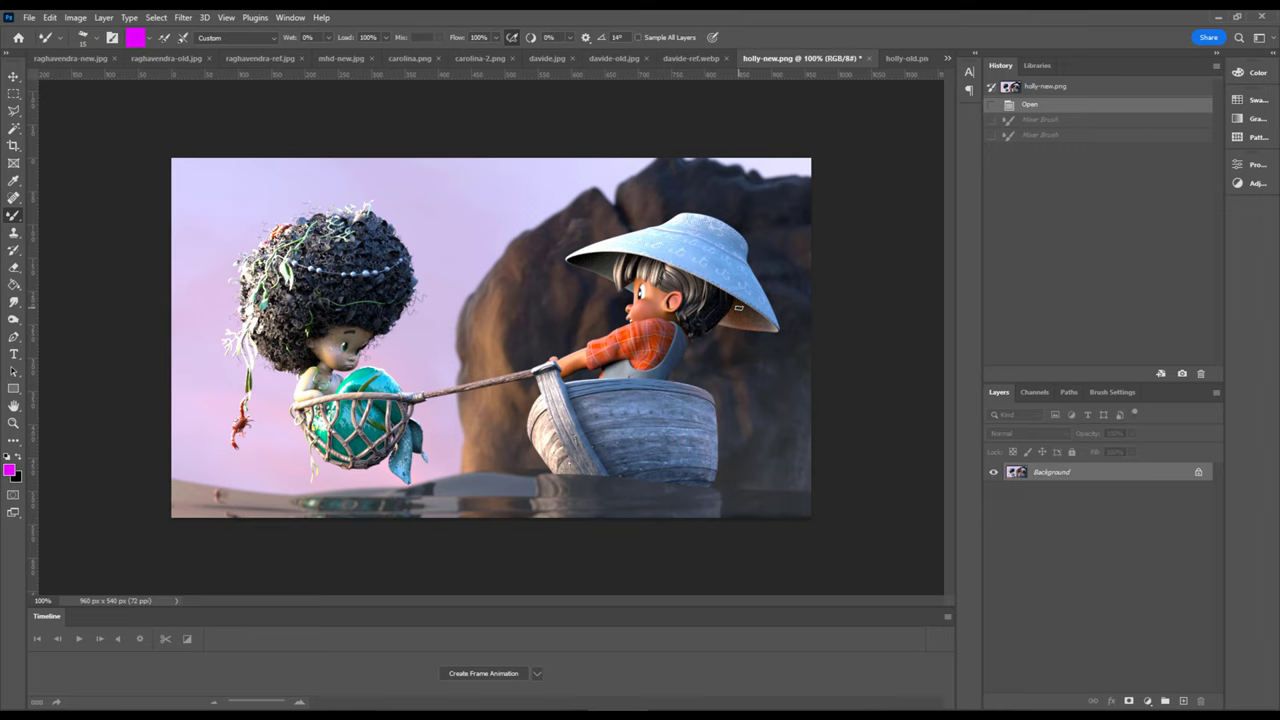
Step: Draw magenta arrows on the boat hull, boy's face and girl's hair, then undo them all
mouse_move(540, 434)
left_mouse_down()
mouse_move(640, 419)
mouse_move(664, 402)
left_mouse_up()
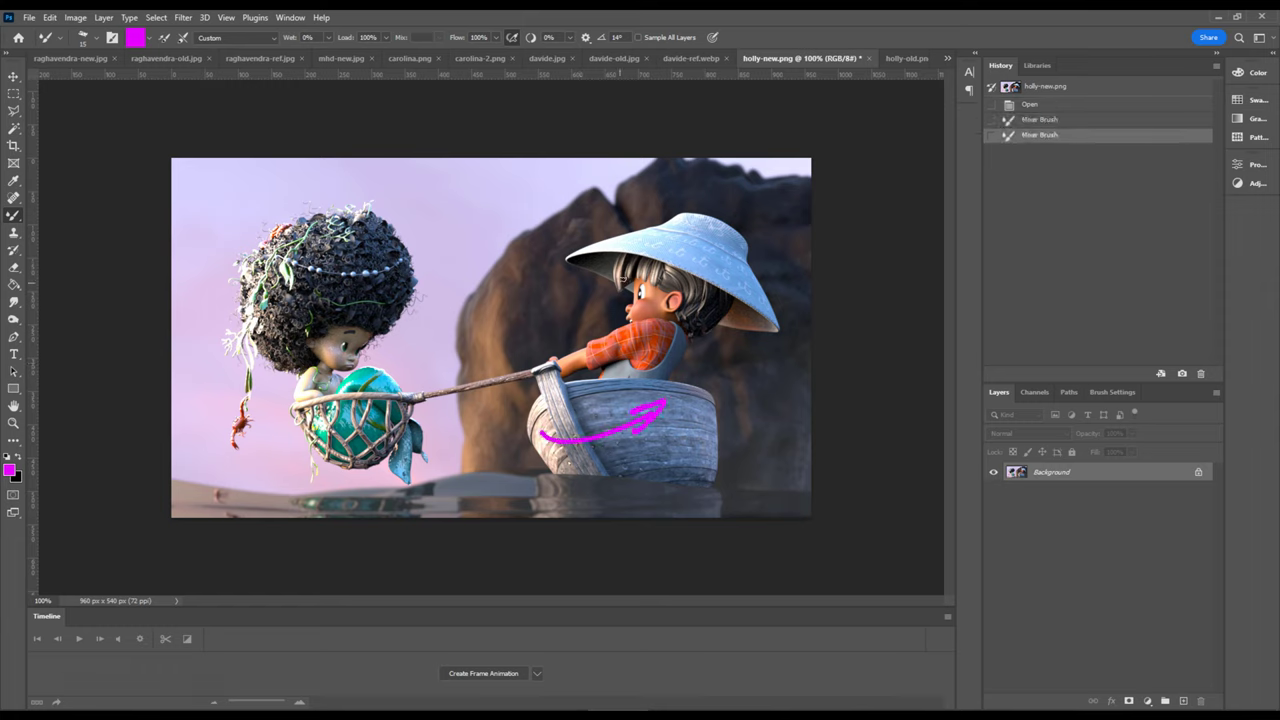
left_click_drag(618, 305, 684, 298)
mouse_move(262, 258)
left_mouse_down()
mouse_move(392, 238)
mouse_move(380, 262)
left_mouse_up()
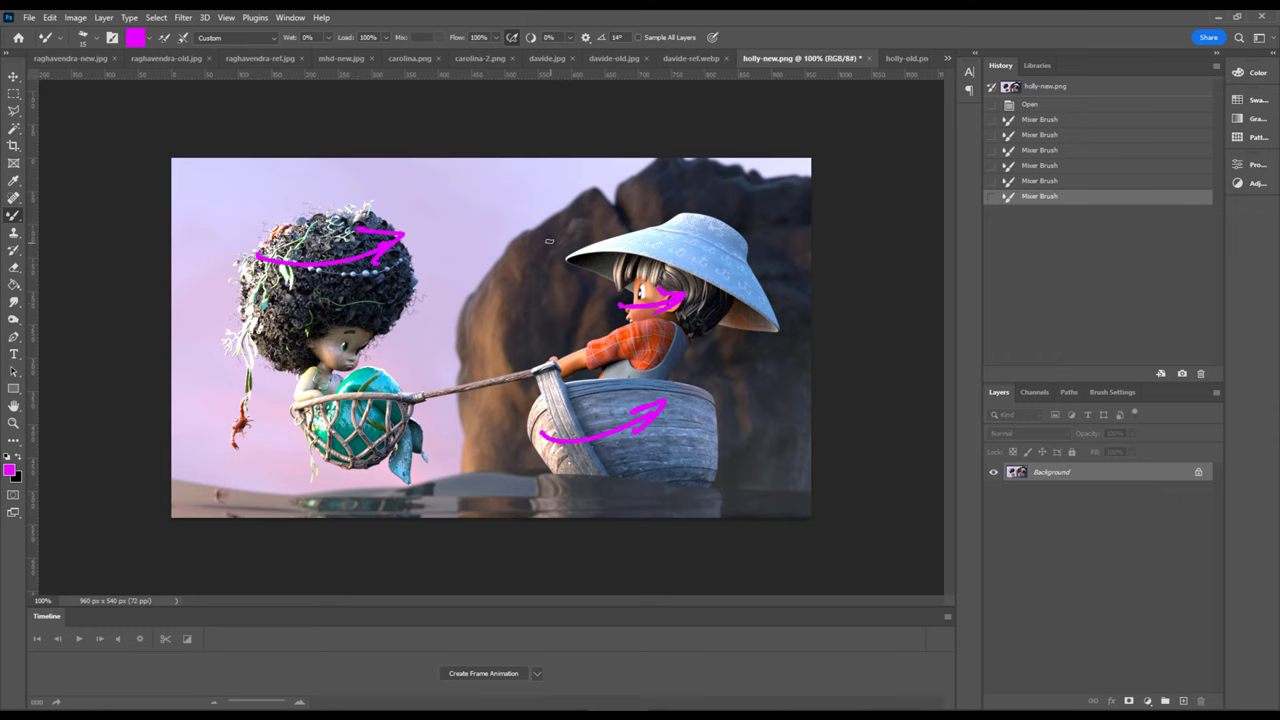
key("ctrl+z")
key("ctrl+z")
key("ctrl+z")
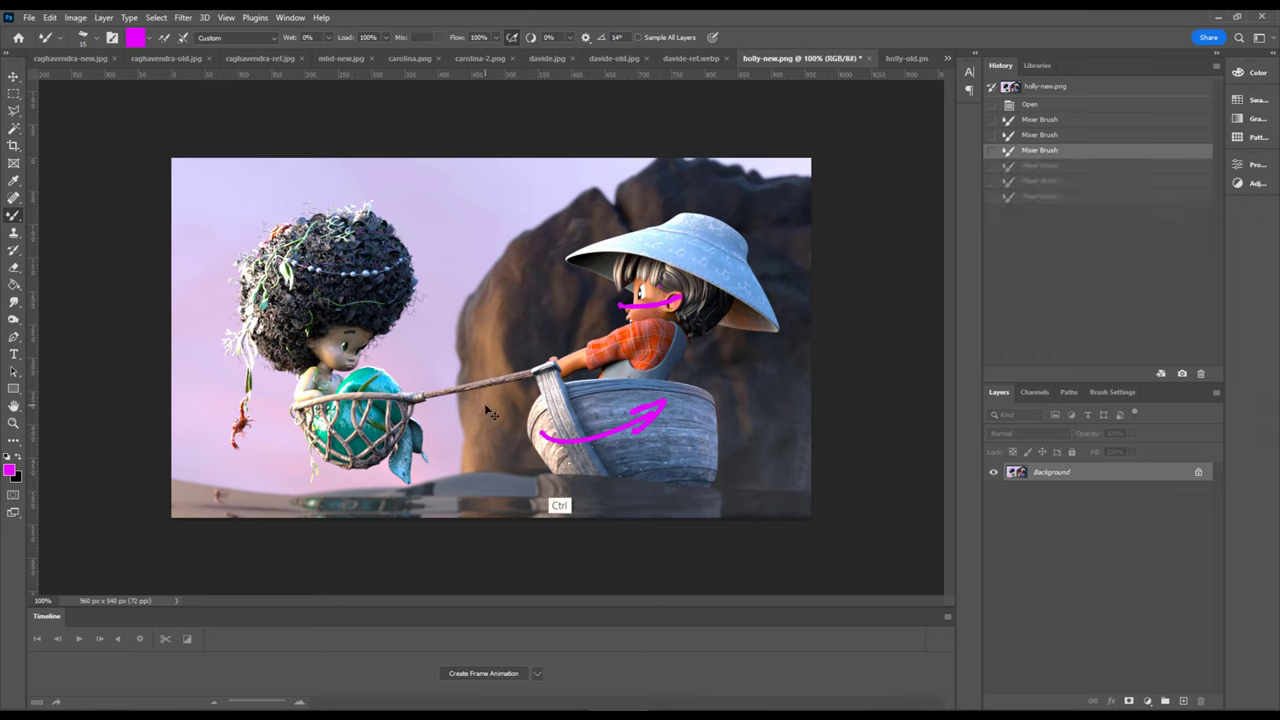
key("ctrl+z")
key("ctrl+z")
key("ctrl+z")
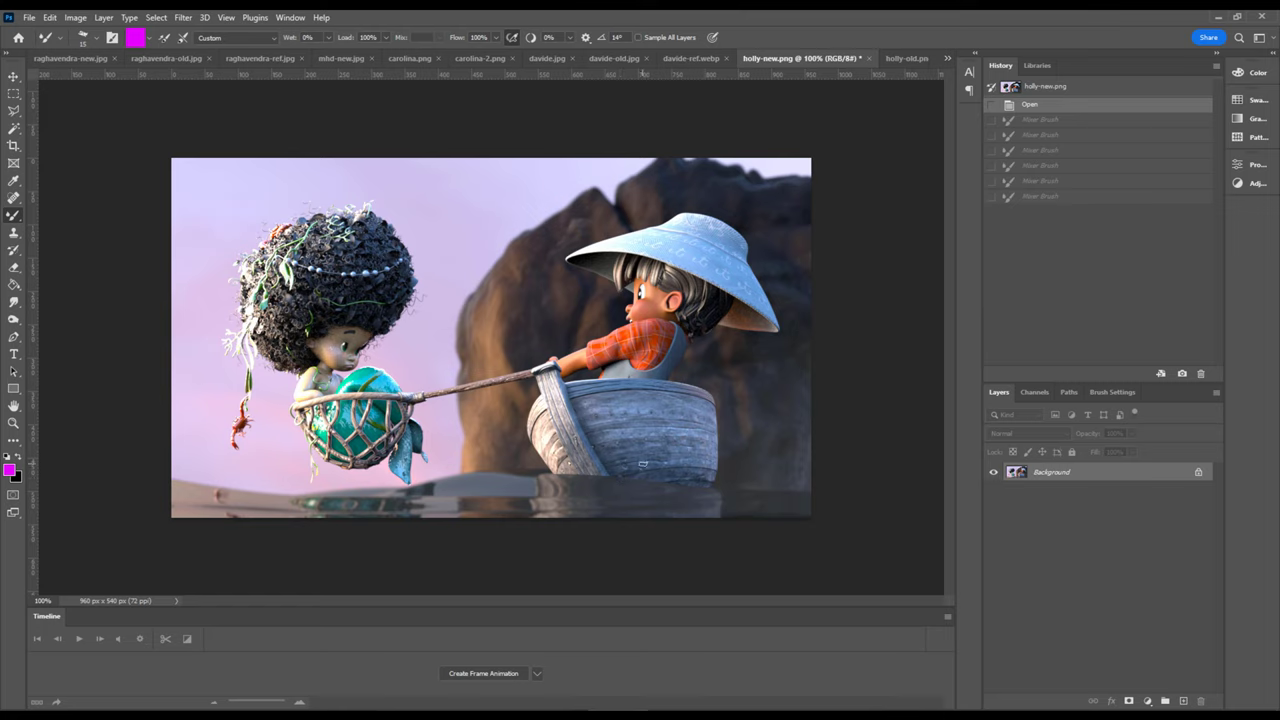
Step: On the mhd-ref.png statue, undo the earlier magenta strokes
left_click(947, 58)
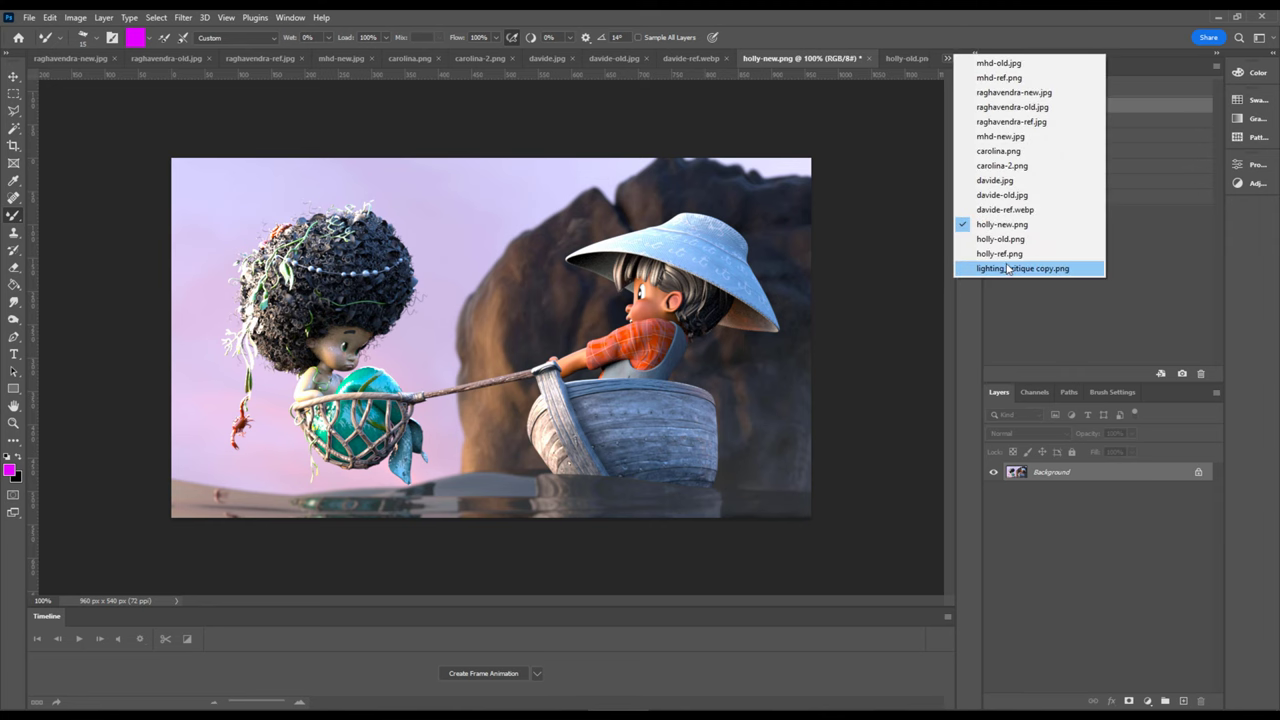
left_click(1000, 63)
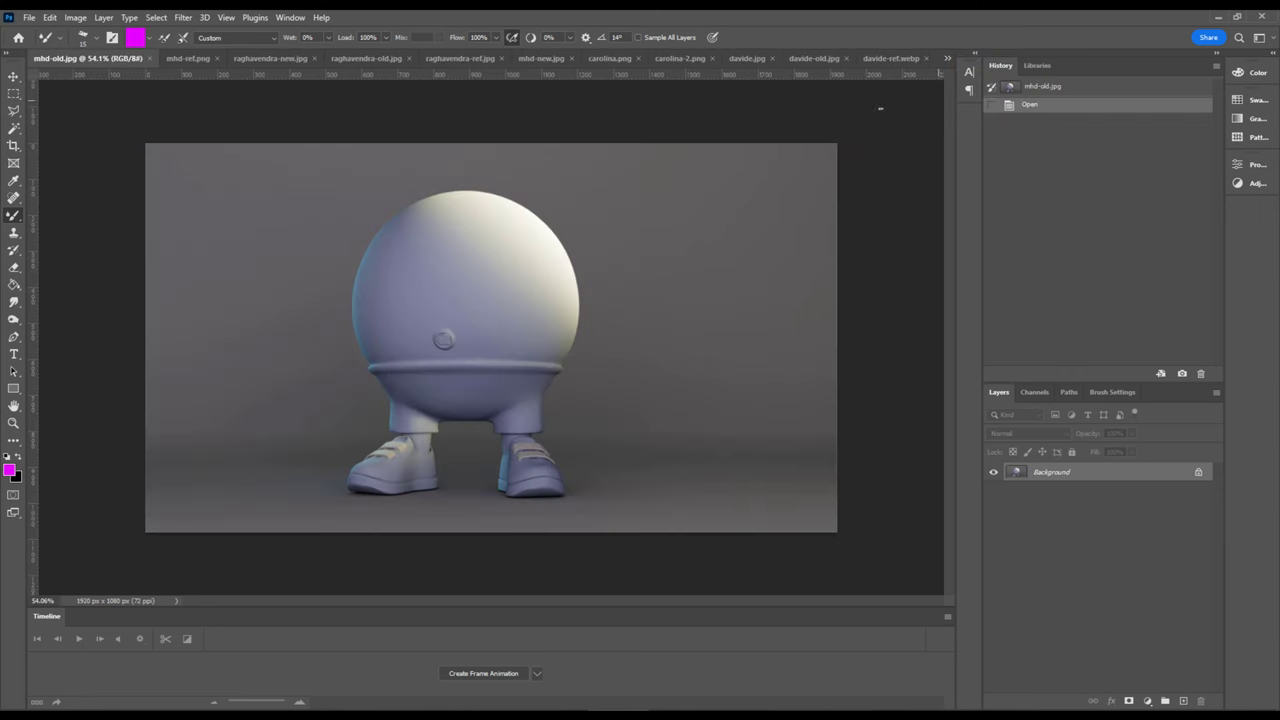
left_click(200, 58)
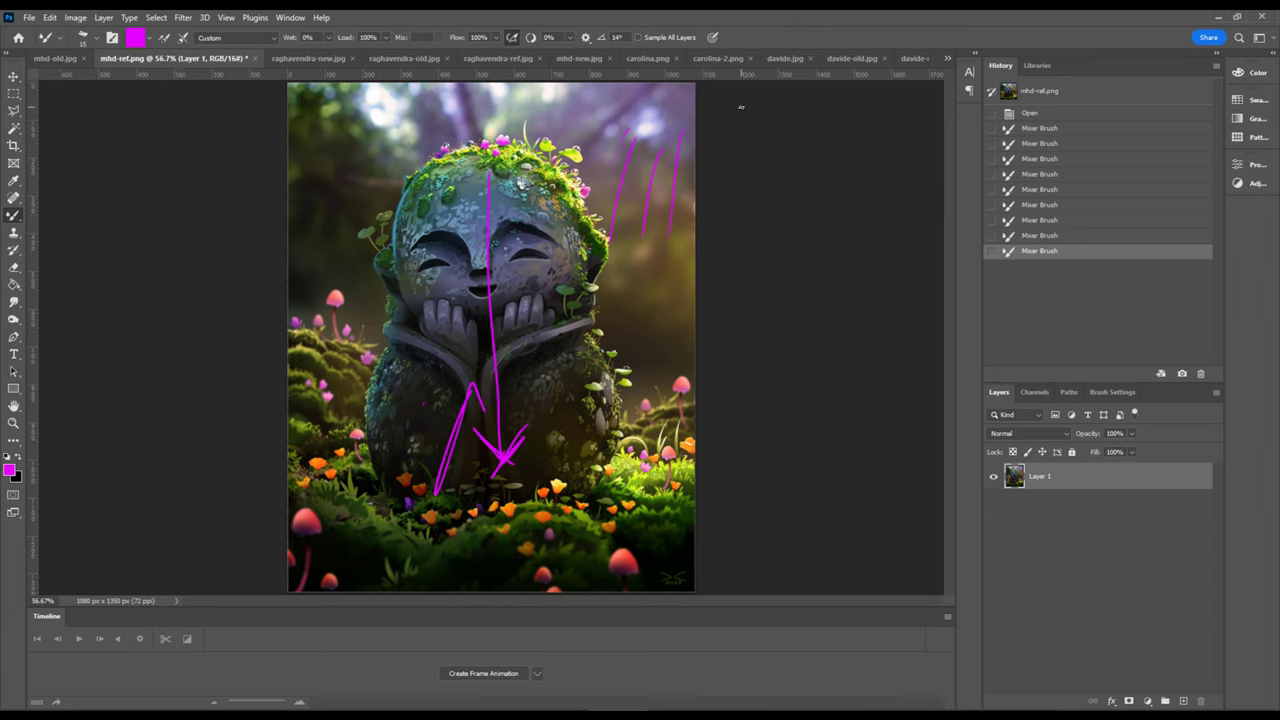
key("ctrl+z")
key("ctrl+z")
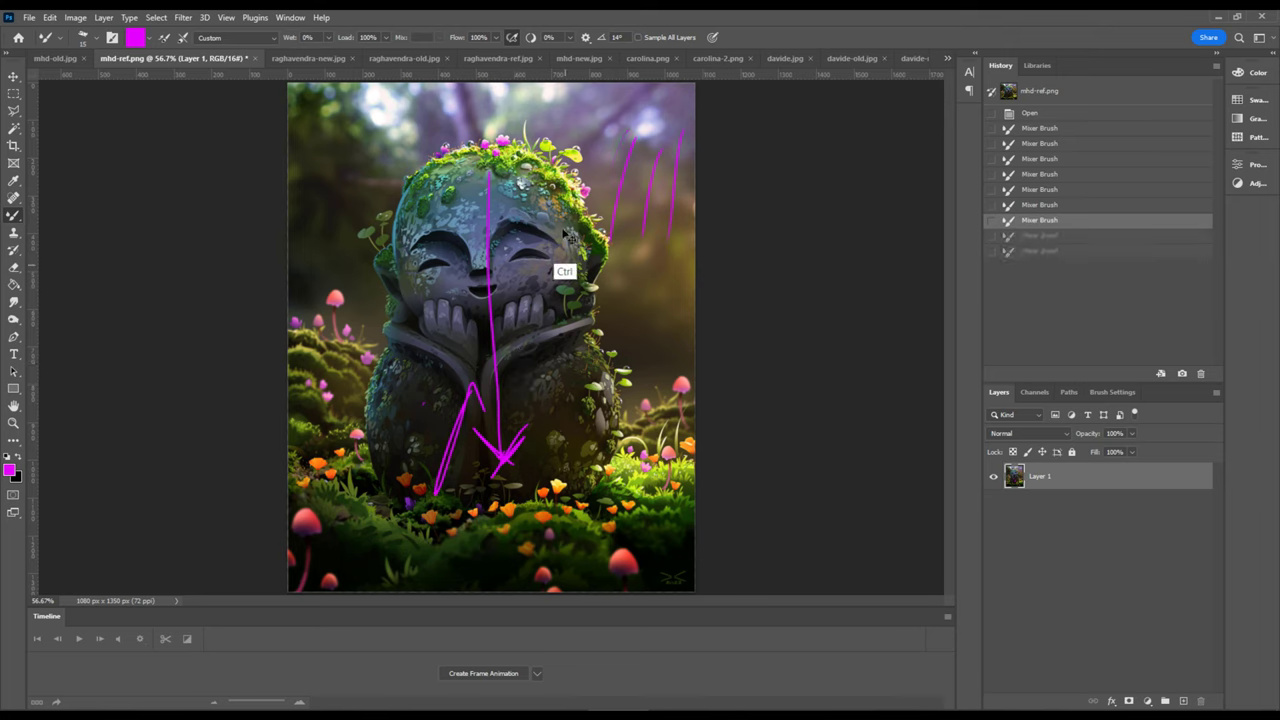
key("ctrl+z")
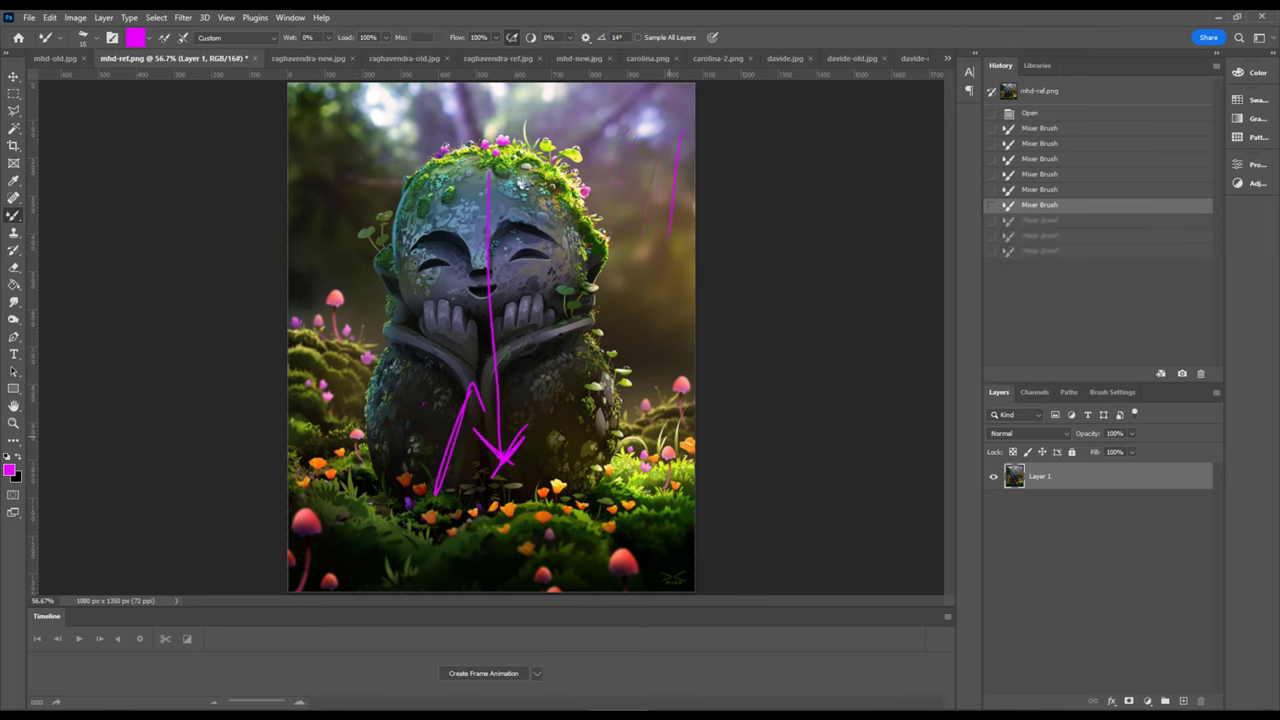
left_click_drag(640, 428, 688, 445)
key("ctrl+z")
Step: Paint magenta strokes down both sides and centre of the statue's head, then show mhd-new.jpg
mouse_move(412, 172)
left_mouse_down()
mouse_move(399, 240)
mouse_move(410, 288)
left_mouse_up()
mouse_move(514, 152)
left_mouse_down()
mouse_move(602, 215)
mouse_move(610, 352)
left_mouse_up()
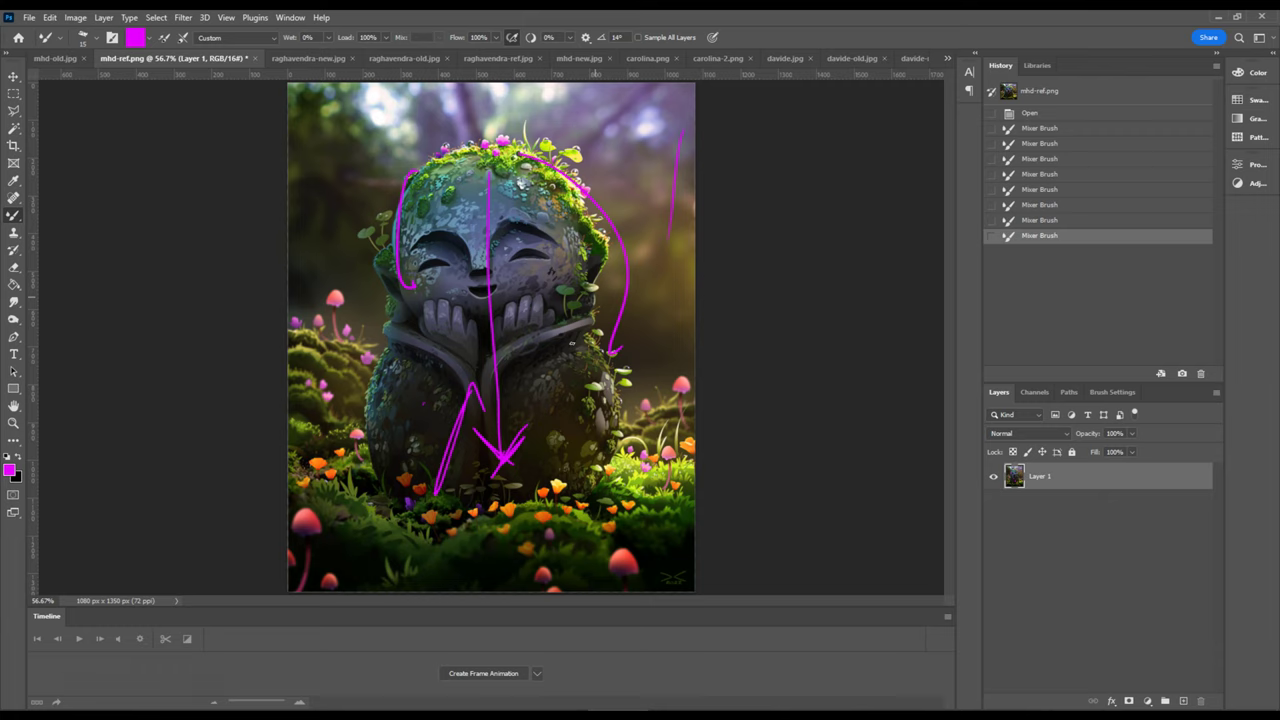
mouse_move(490, 258)
left_mouse_down()
mouse_move(505, 445)
mouse_move(490, 452)
left_mouse_up()
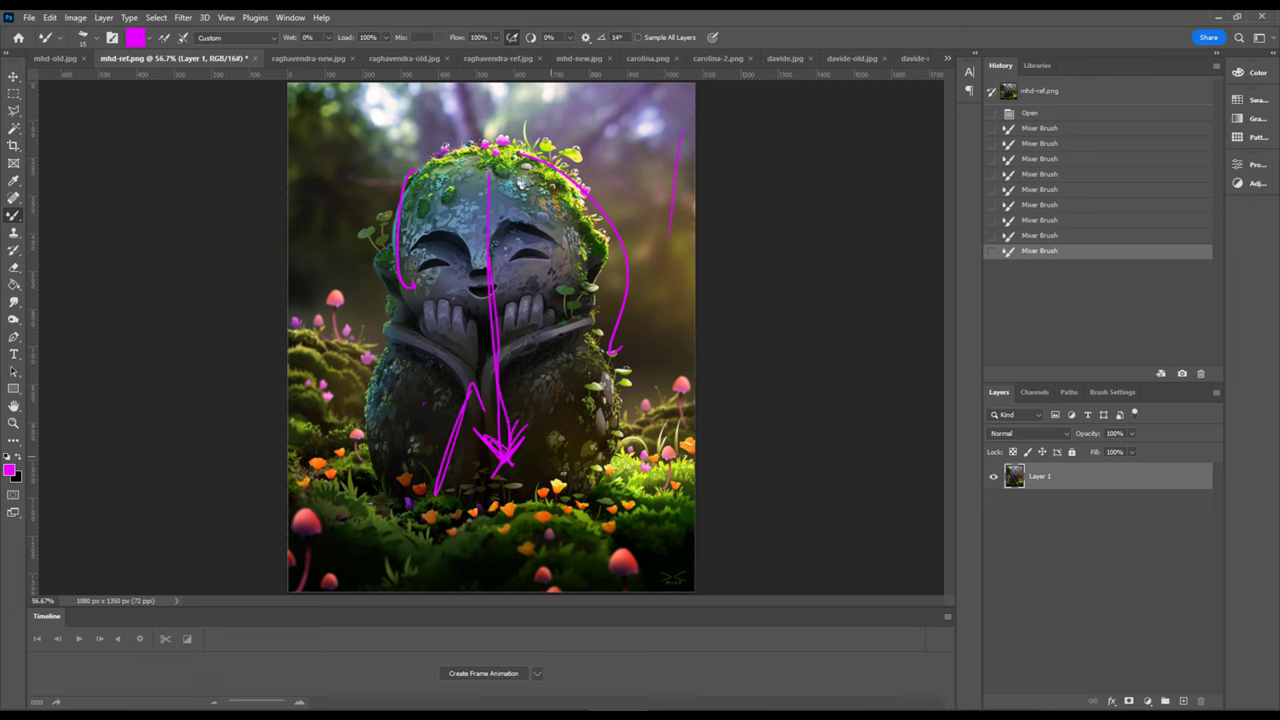
left_click(314, 58)
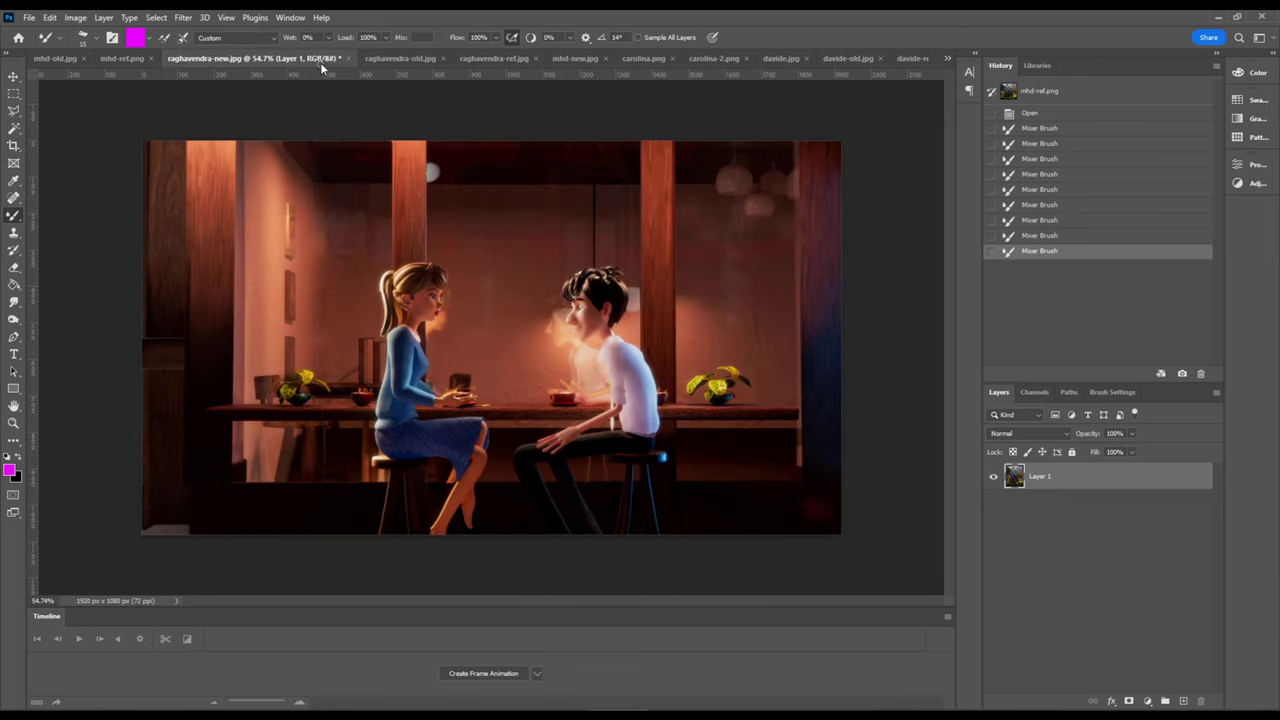
left_click(62, 58)
left_click(195, 58)
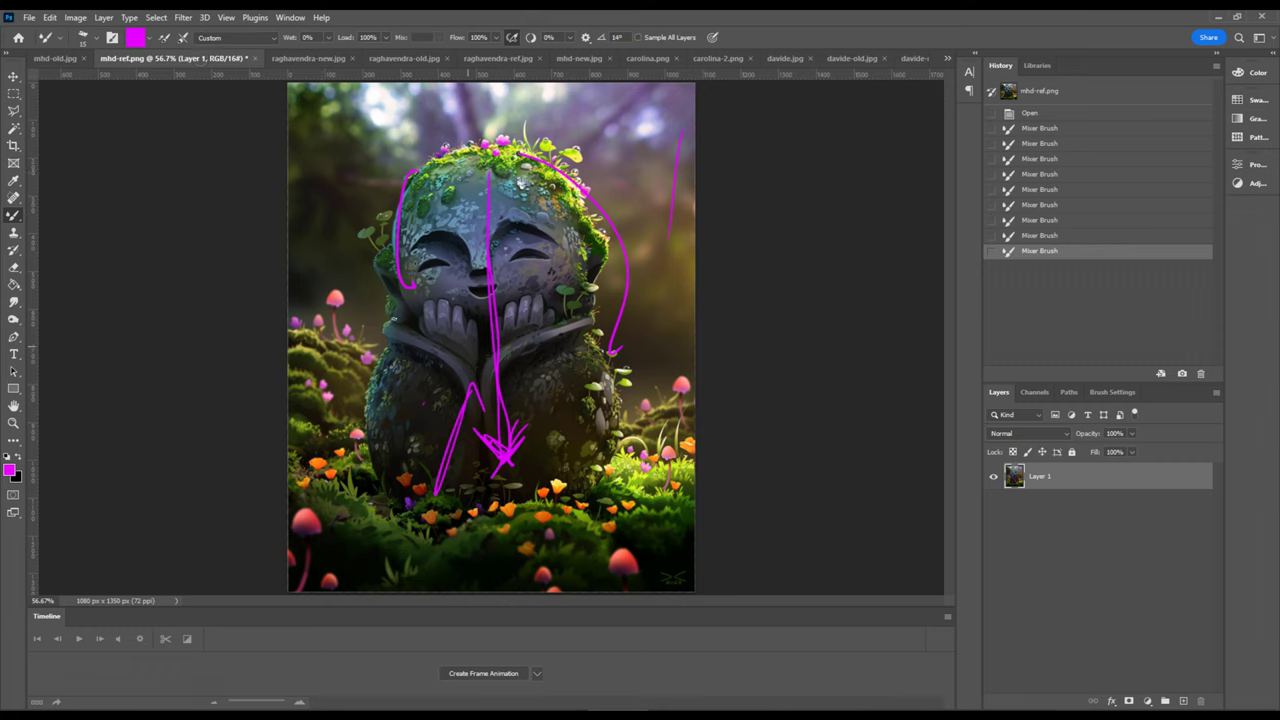
left_click(570, 58)
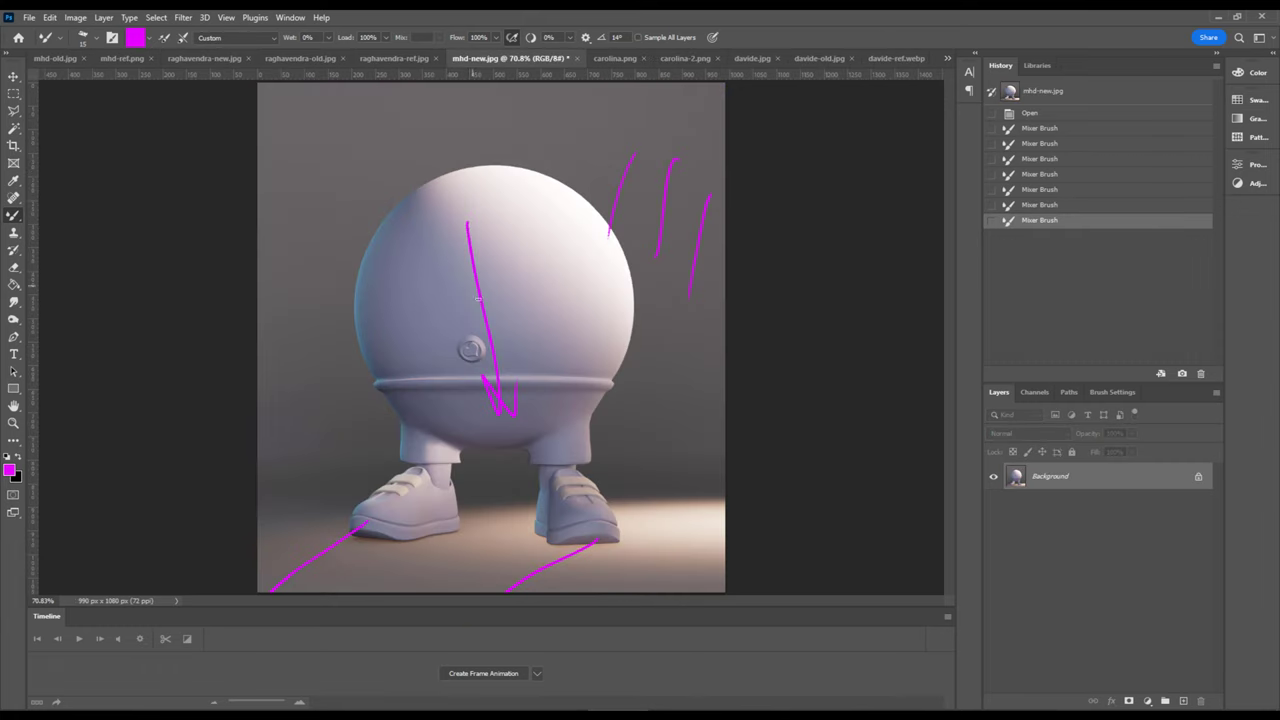
Step: Undo the last two Mixer Brush strokes so the mhd-new.jpg sphere character has no magenta marks
key("ctrl+z")
key("ctrl+z")
key("ctrl+z")
key("ctrl+z")
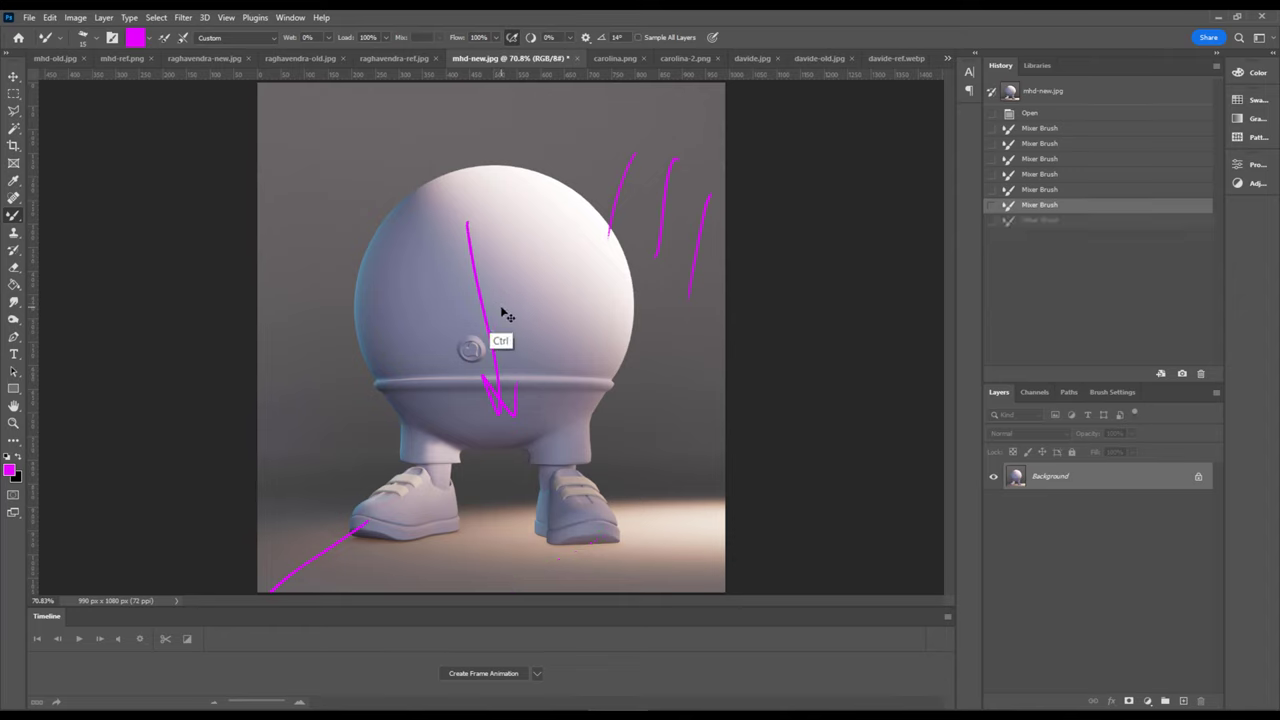
key("ctrl+z")
key("ctrl+z")
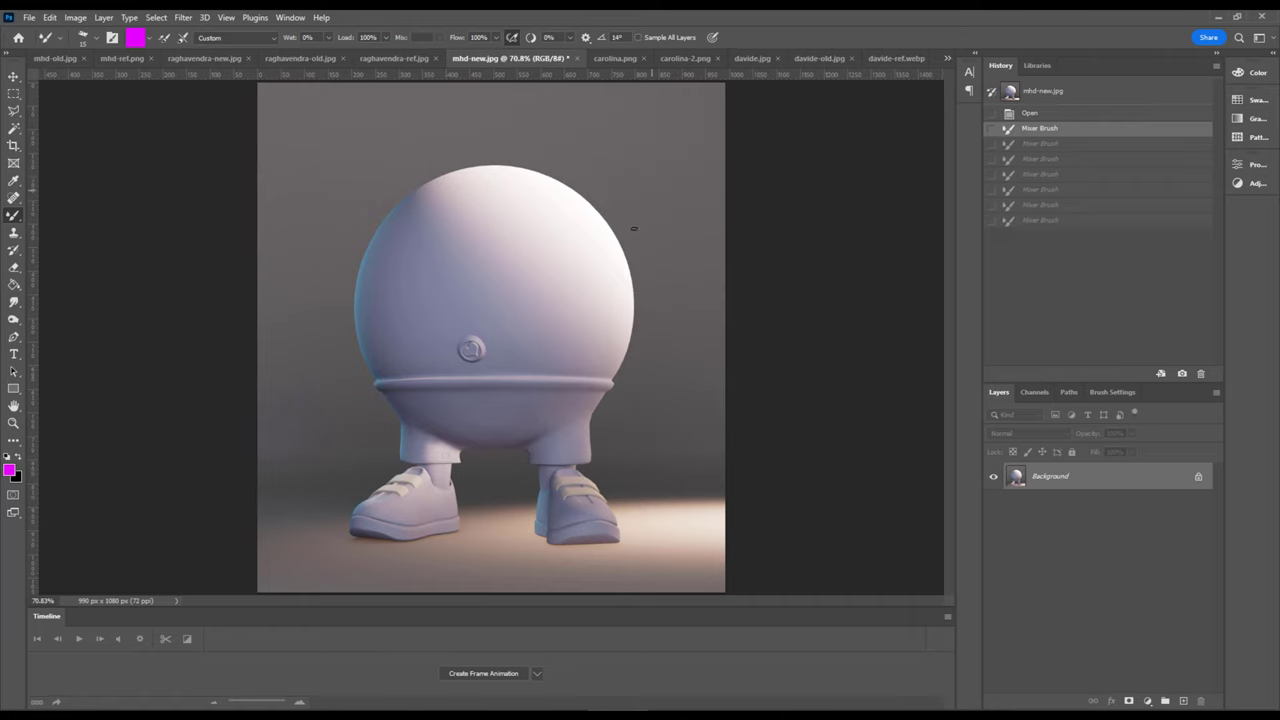
Step: Try magenta marks at the sphere's upper-right rim and around the shoes, then undo the shoe strokes
left_click_drag(665, 204, 632, 212)
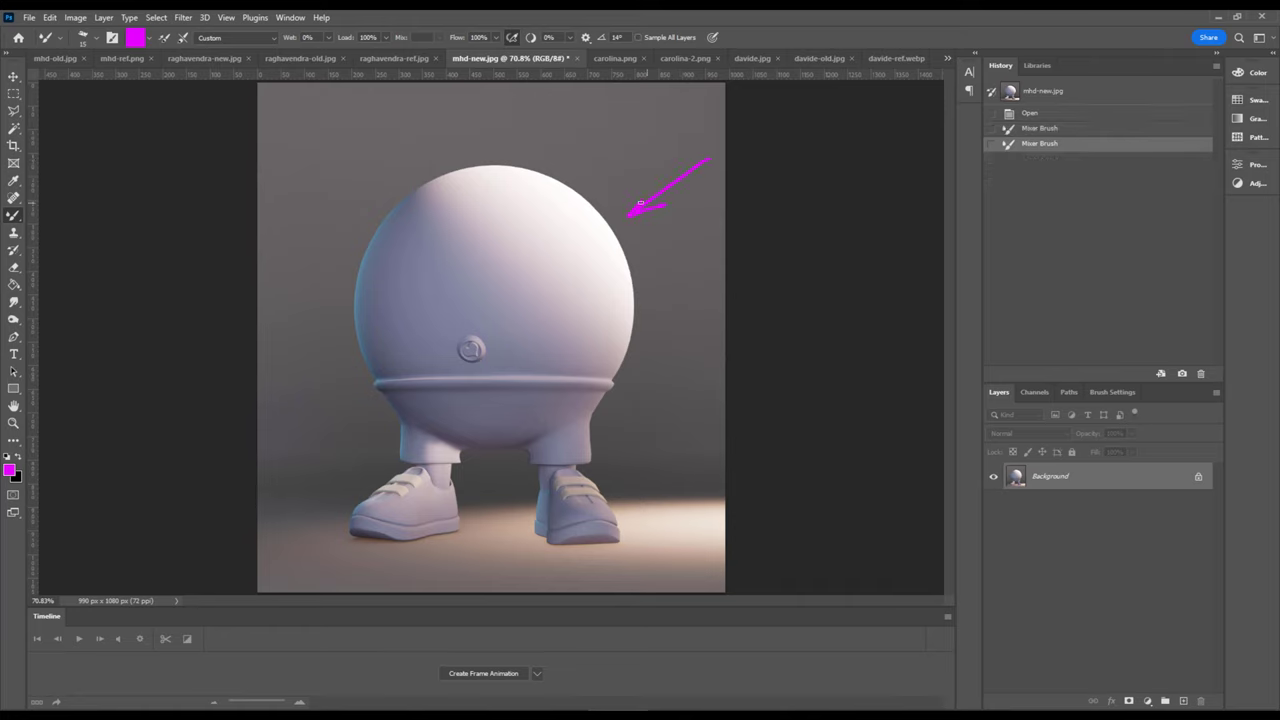
left_click_drag(273, 577, 350, 527)
left_click_drag(383, 590, 445, 530)
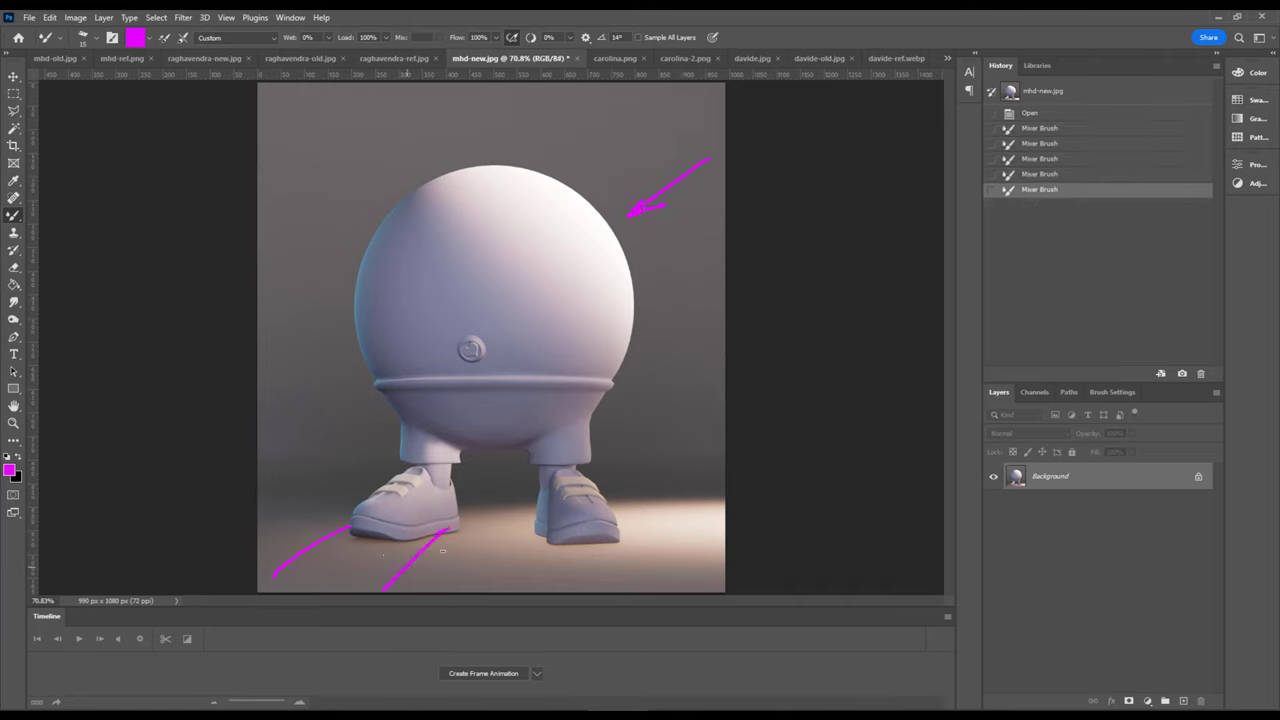
mouse_move(522, 535)
left_mouse_down()
mouse_move(539, 528)
mouse_move(468, 572)
left_mouse_up()
left_click_drag(606, 544, 548, 590)
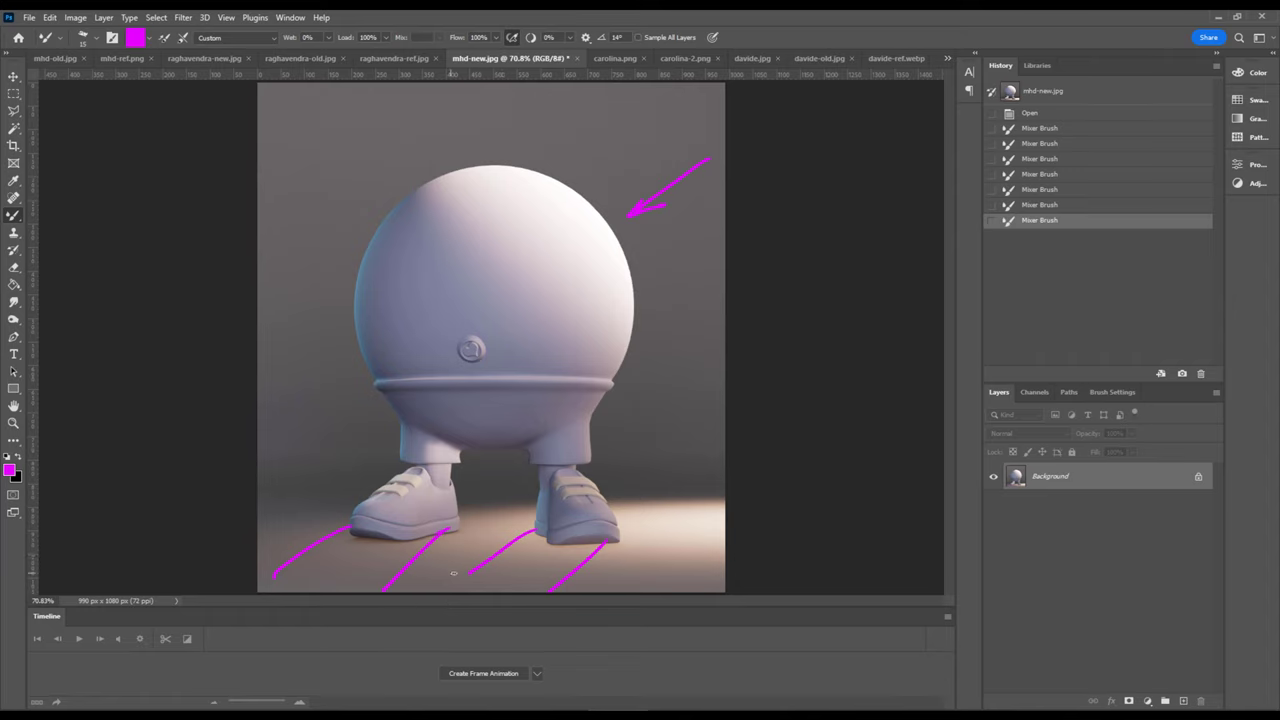
key("ctrl+z")
key("ctrl+z")
key("ctrl+z")
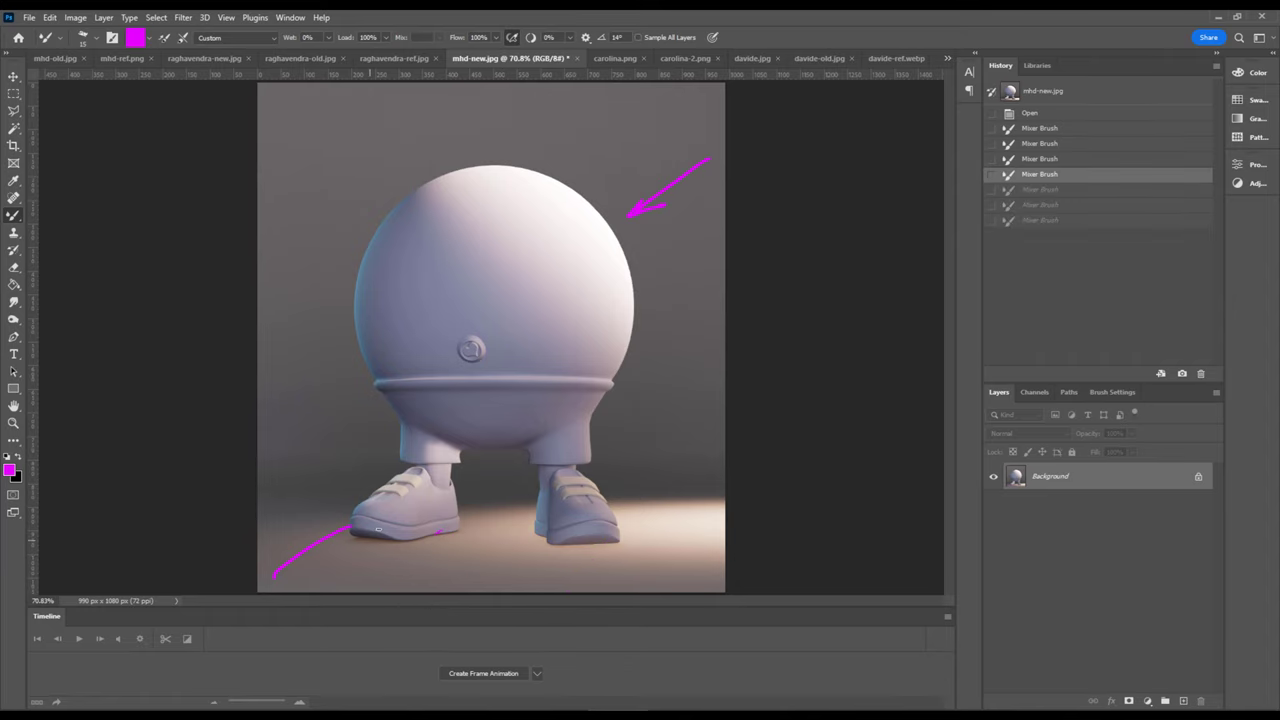
key("ctrl+z")
key("ctrl+z")
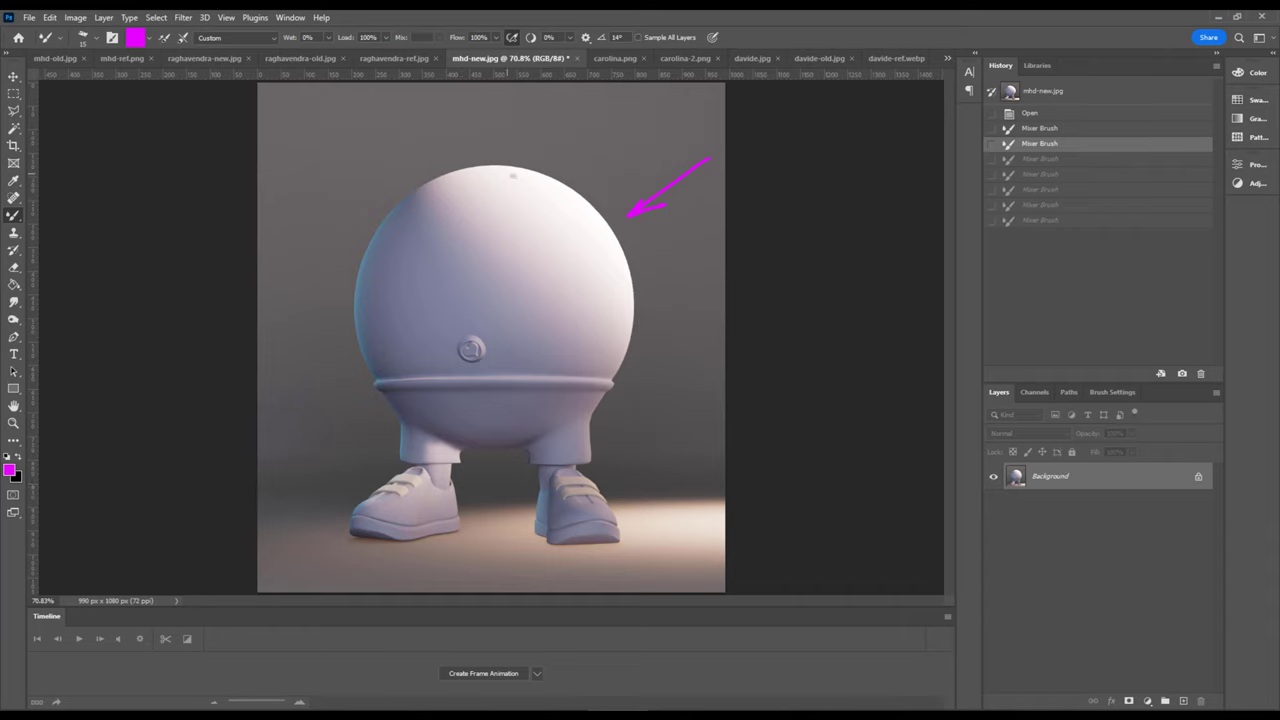
Step: Paint and undo a zigzag down the sphere, glance at raghavendra-new.jpg and mhd-ref.png, then return
mouse_move(576, 194)
left_mouse_down()
mouse_move(520, 248)
mouse_move(512, 236)
mouse_move(548, 256)
left_mouse_up()
key("ctrl+z")
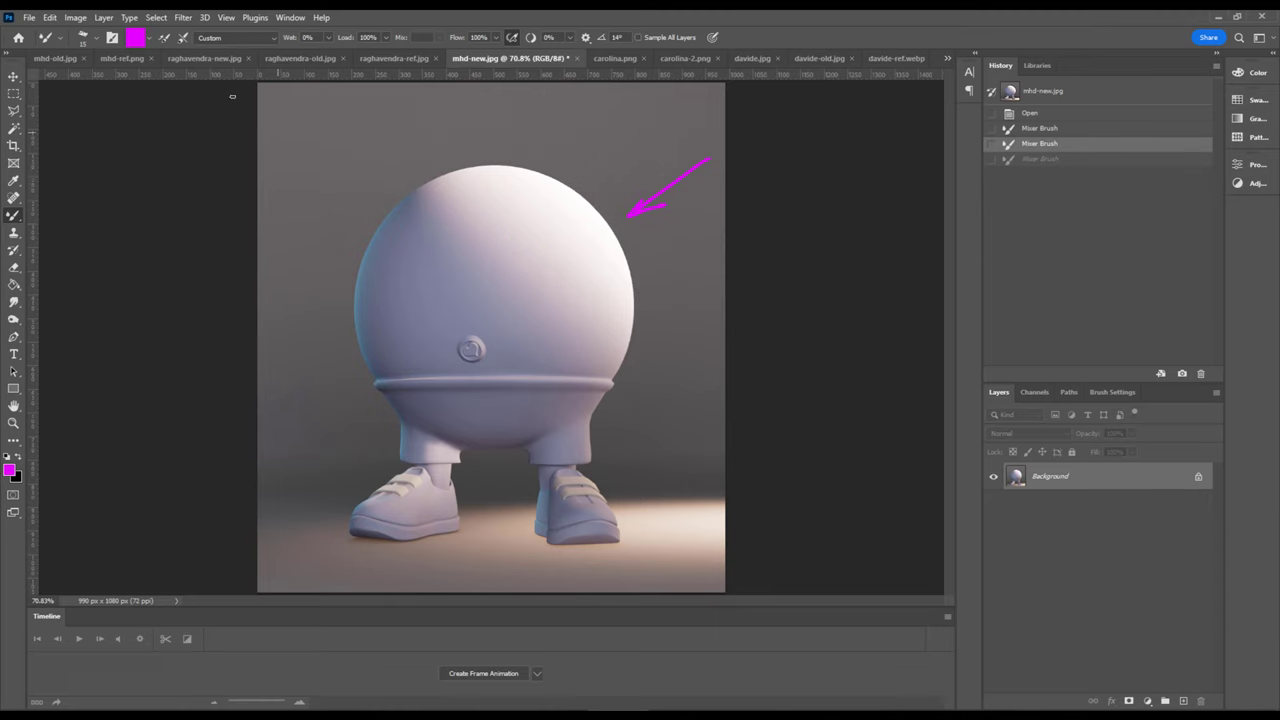
left_click(210, 58)
left_click(122, 58)
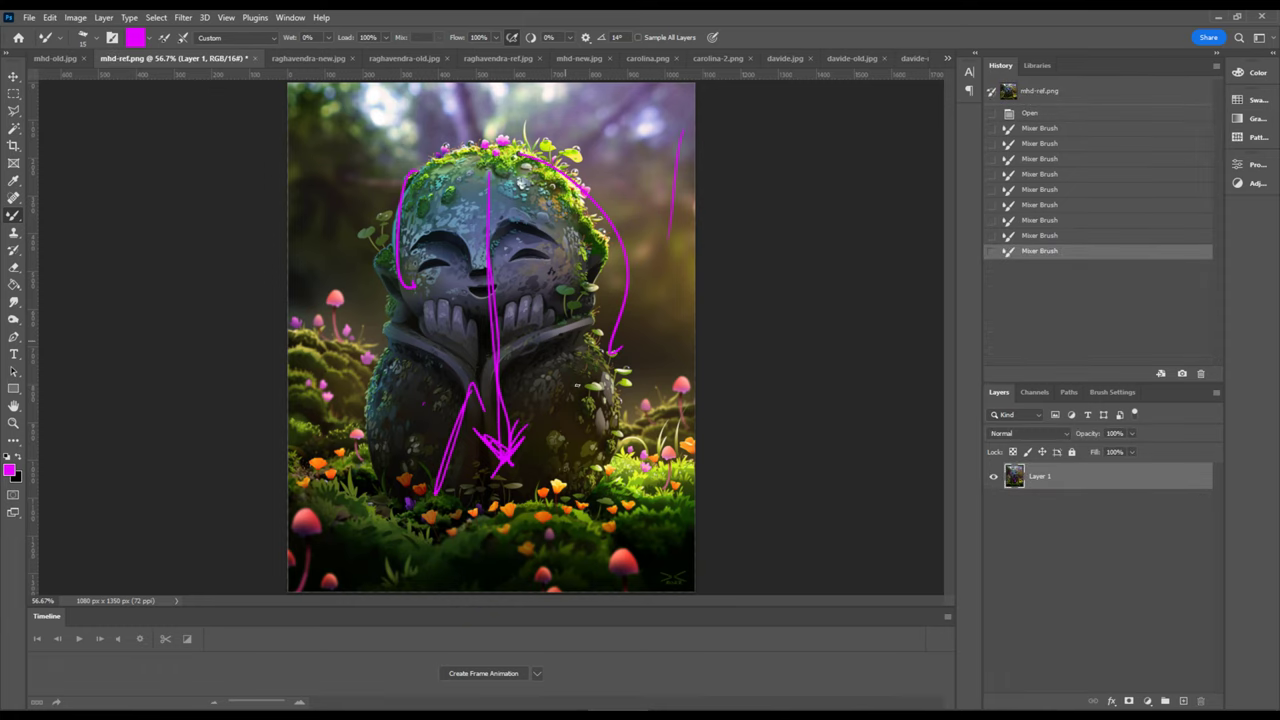
left_click(582, 58)
Step: Trace the sphere's right rim light with arrowheads and a front line, then undo most of it
mouse_move(436, 182)
left_mouse_down()
mouse_move(558, 183)
mouse_move(630, 272)
left_mouse_up()
left_click_drag(600, 412, 585, 455)
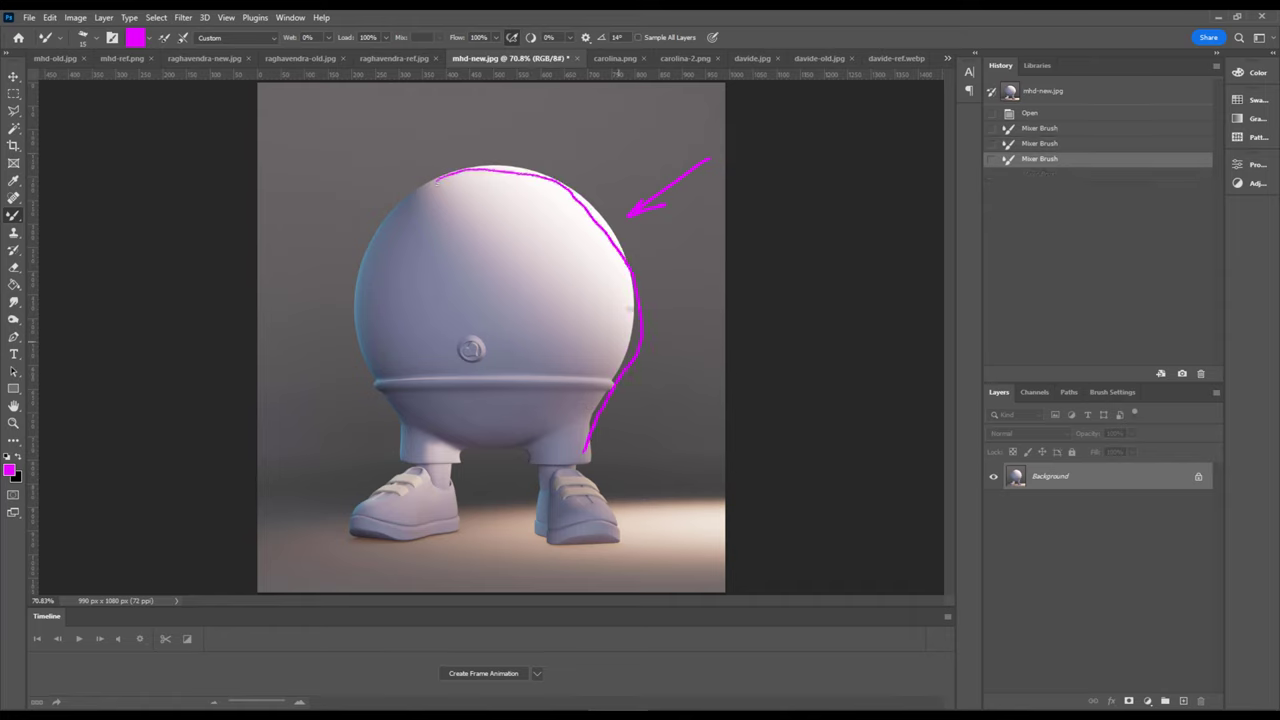
mouse_move(632, 282)
left_mouse_down()
mouse_move(602, 306)
mouse_move(606, 292)
left_mouse_up()
left_click_drag(456, 284, 525, 459)
left_click_drag(441, 330, 495, 315)
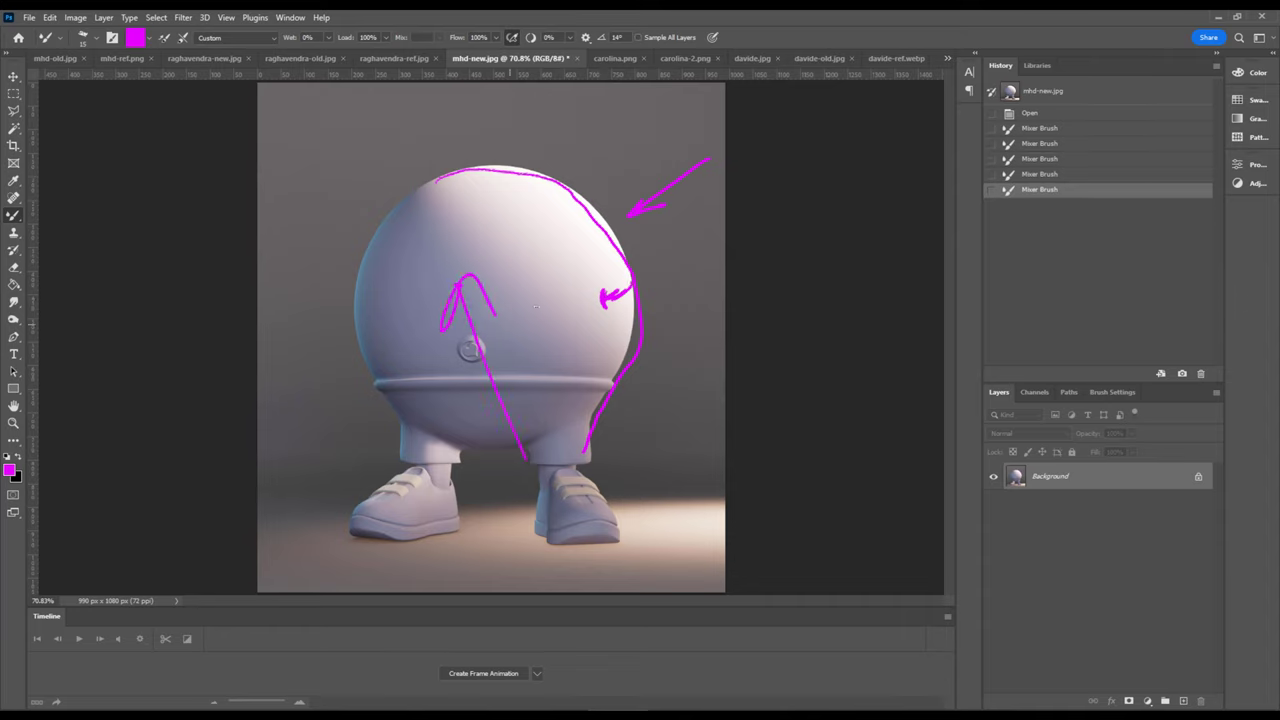
key("ctrl+z")
key("ctrl+z")
key("ctrl+z")
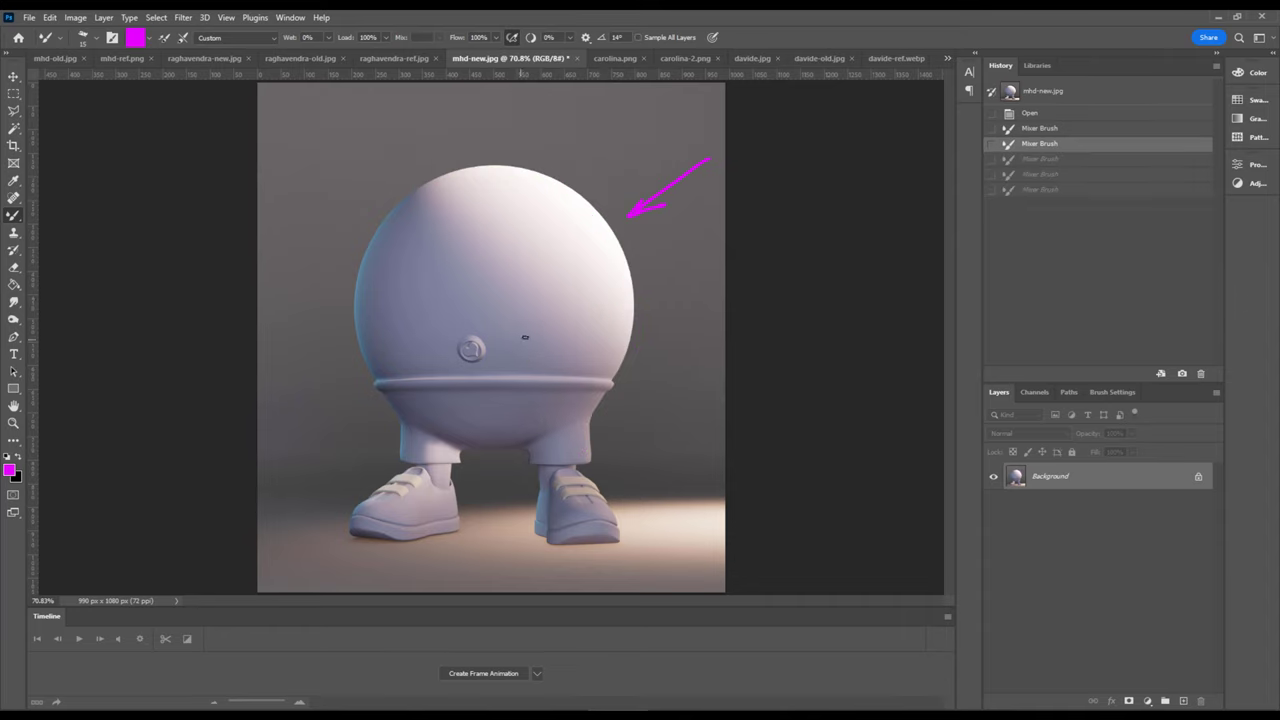
key("ctrl+z")
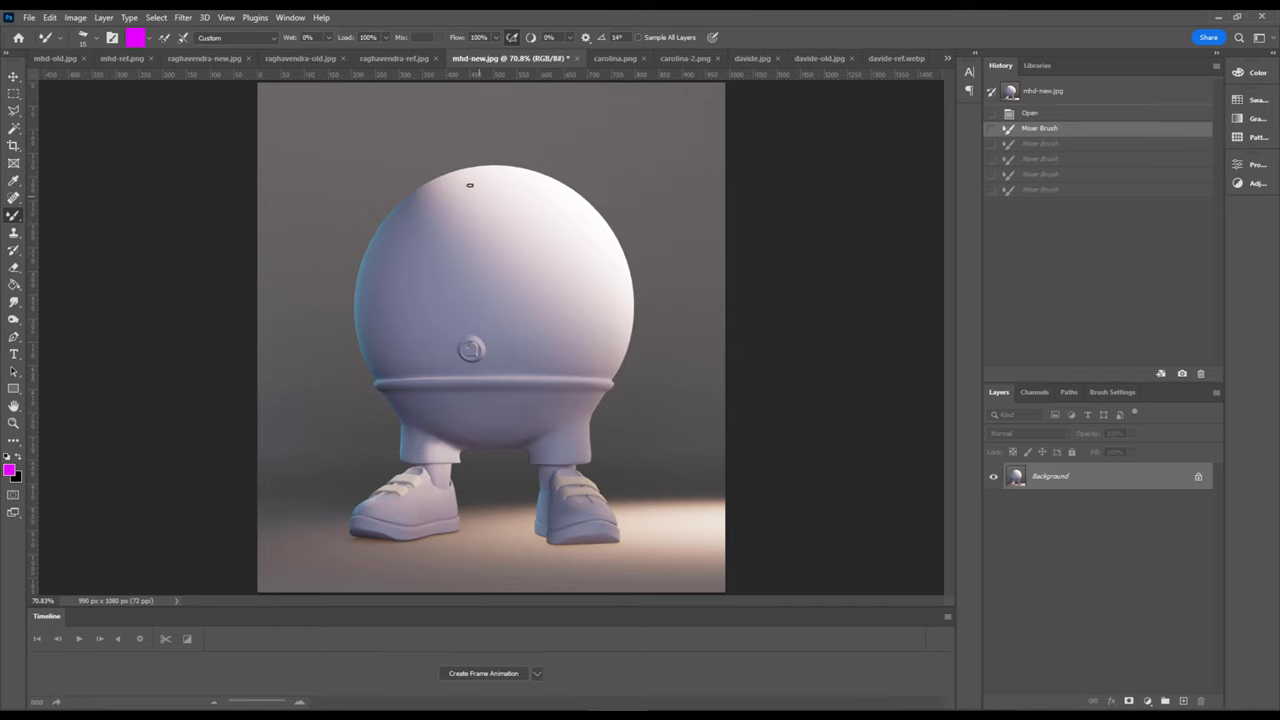
key("ctrl+shift+z")
key("ctrl+shift+z")
Step: Undo a trial vertical line and a loop around the feet, keep one curling line, and list open documents
left_click_drag(472, 172, 474, 418)
left_click(485, 498)
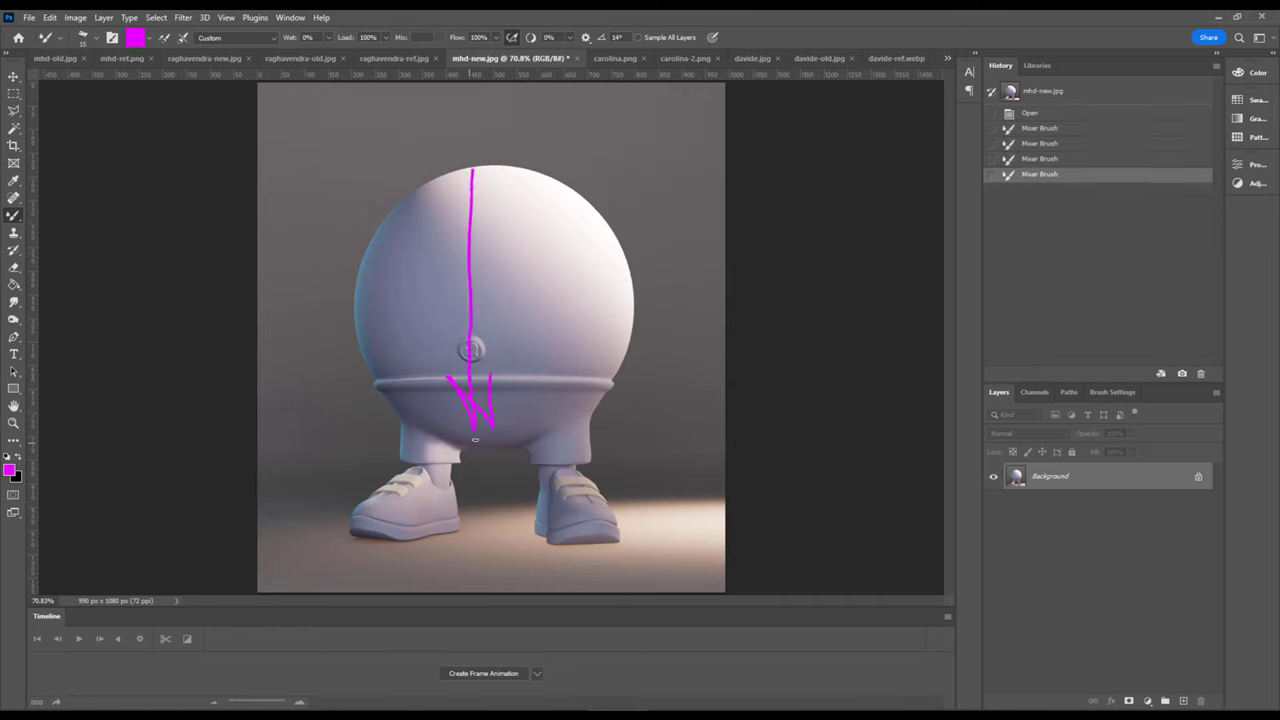
key("ctrl+z")
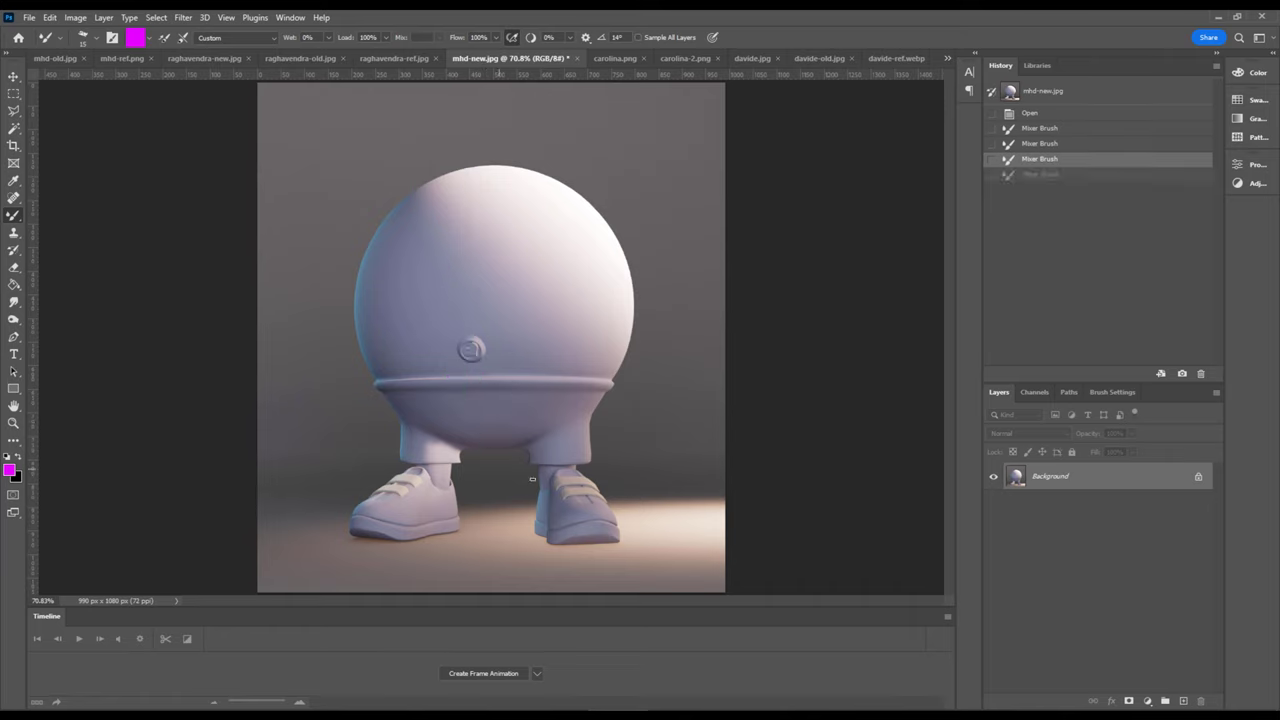
left_click_drag(532, 479, 477, 525)
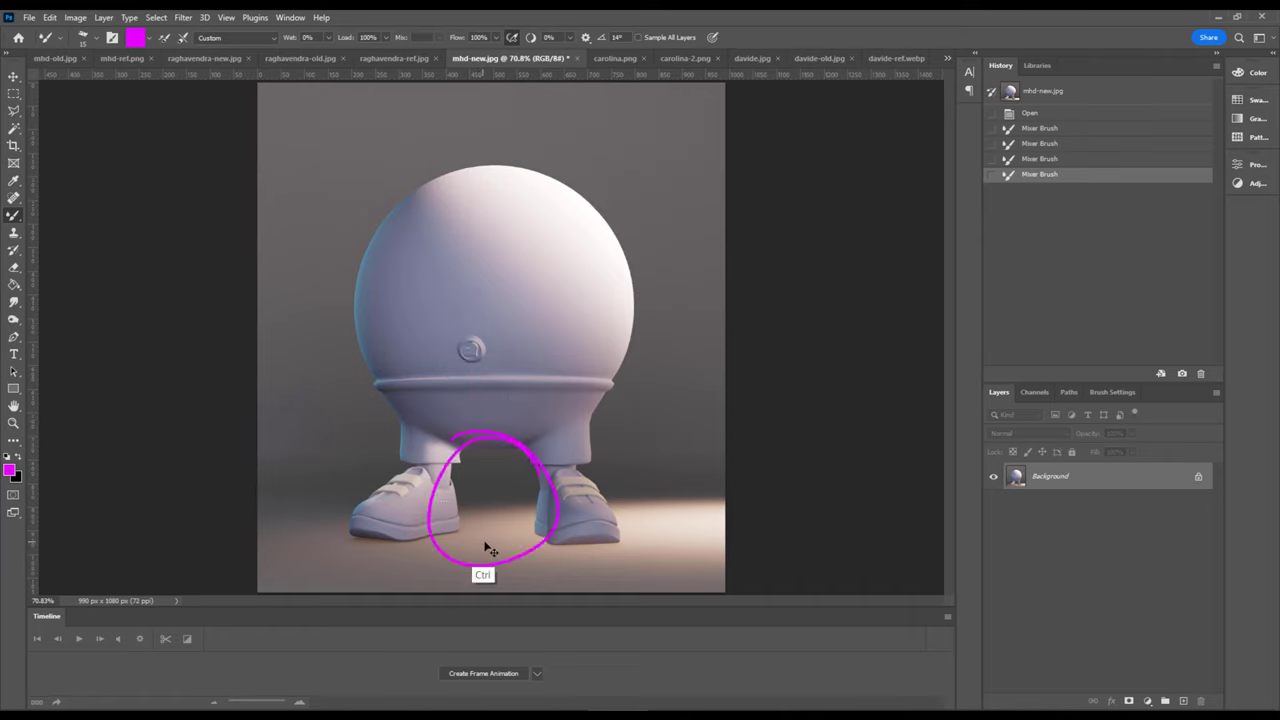
key("ctrl+z")
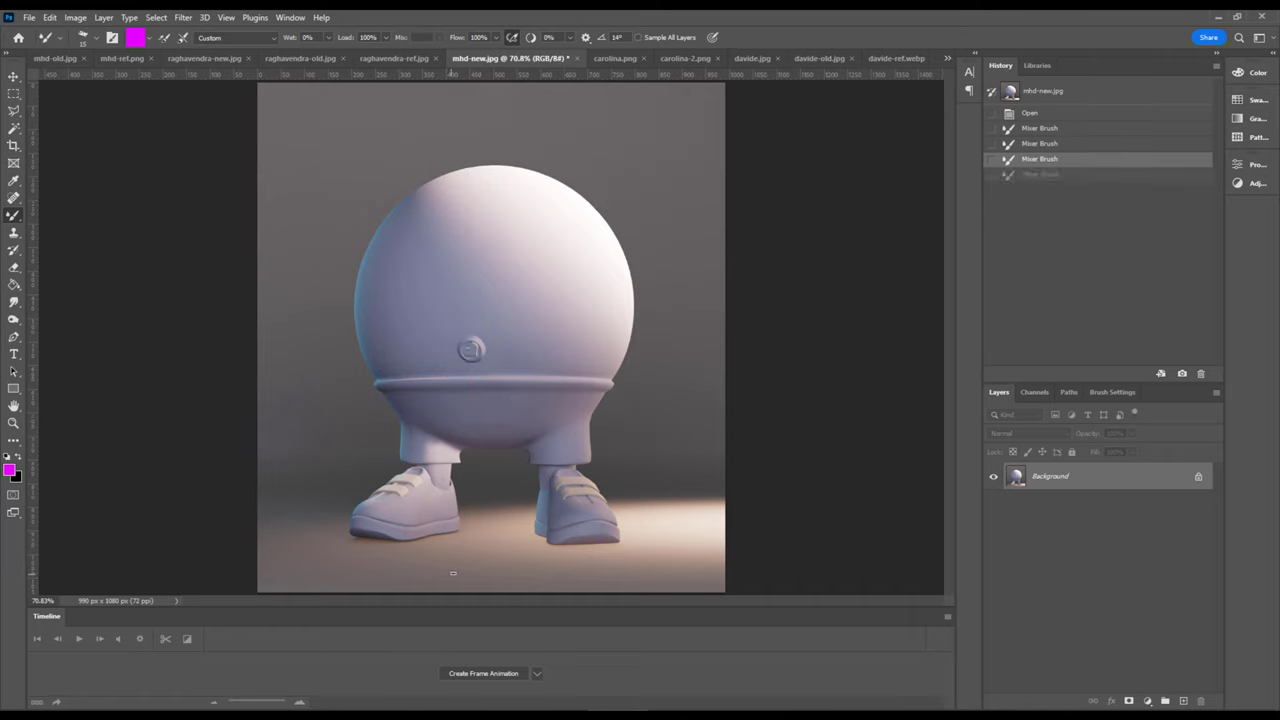
mouse_move(427, 200)
left_mouse_down()
mouse_move(457, 408)
mouse_move(474, 362)
left_mouse_up()
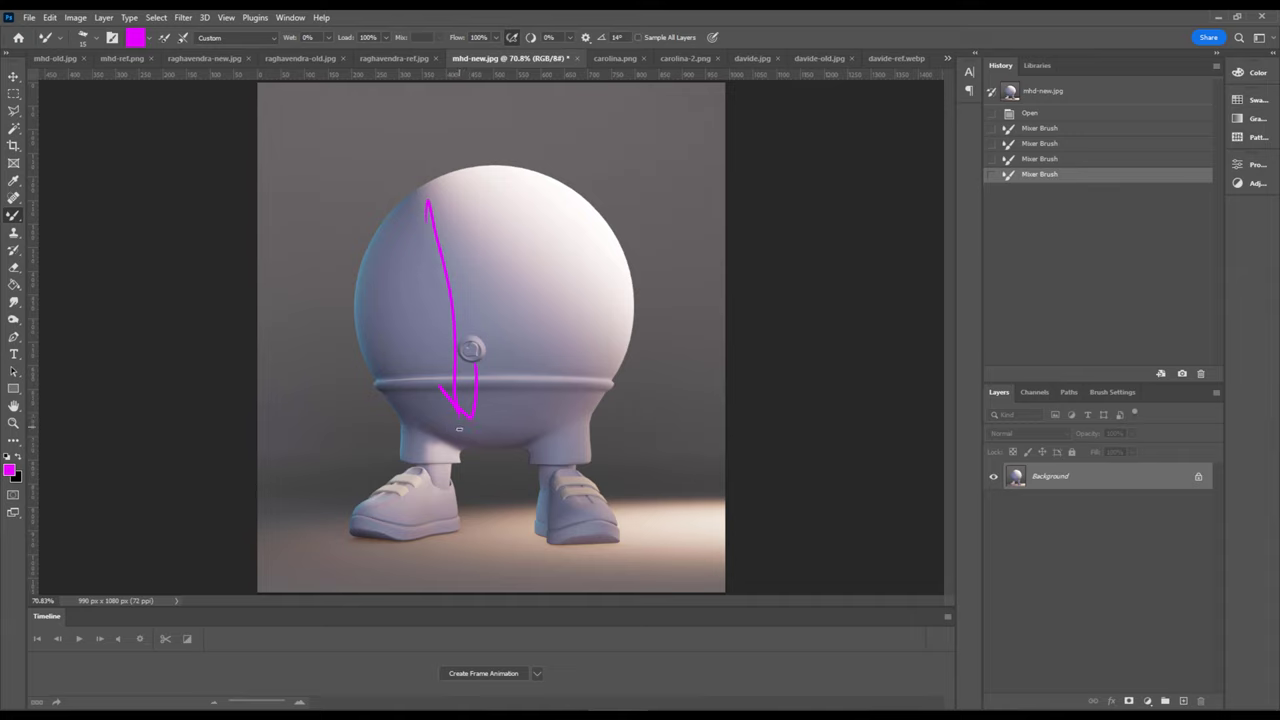
left_click(947, 58)
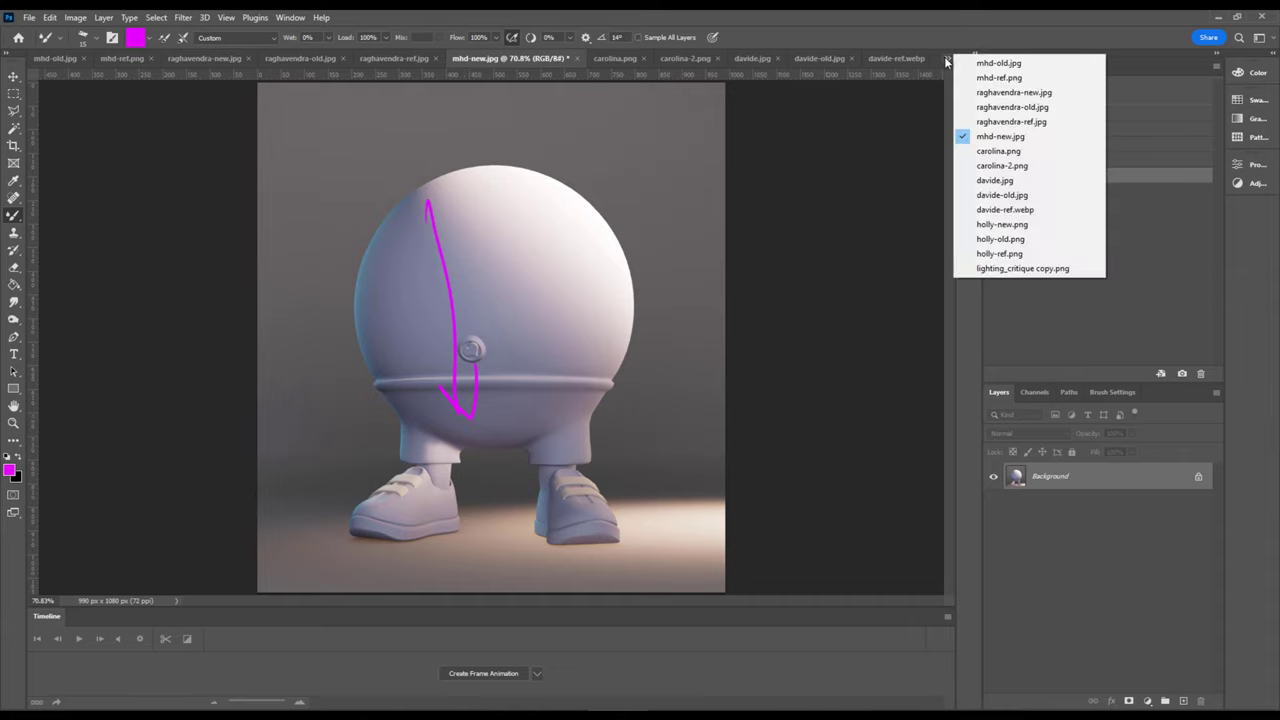
Step: Switch to raghavendra-new.jpg, flick its paintover layer on and off, and compare it twice against raghavendra-old.jpg
left_click(1008, 96)
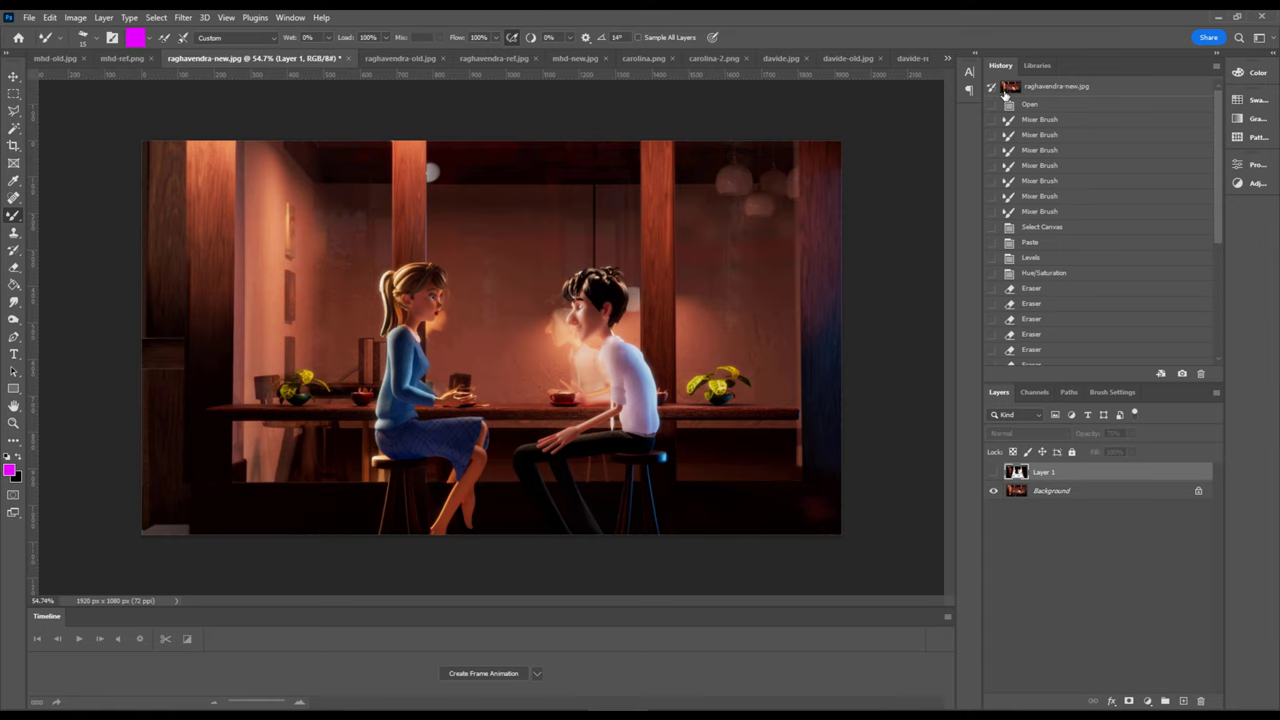
left_click(994, 472)
left_click(994, 472)
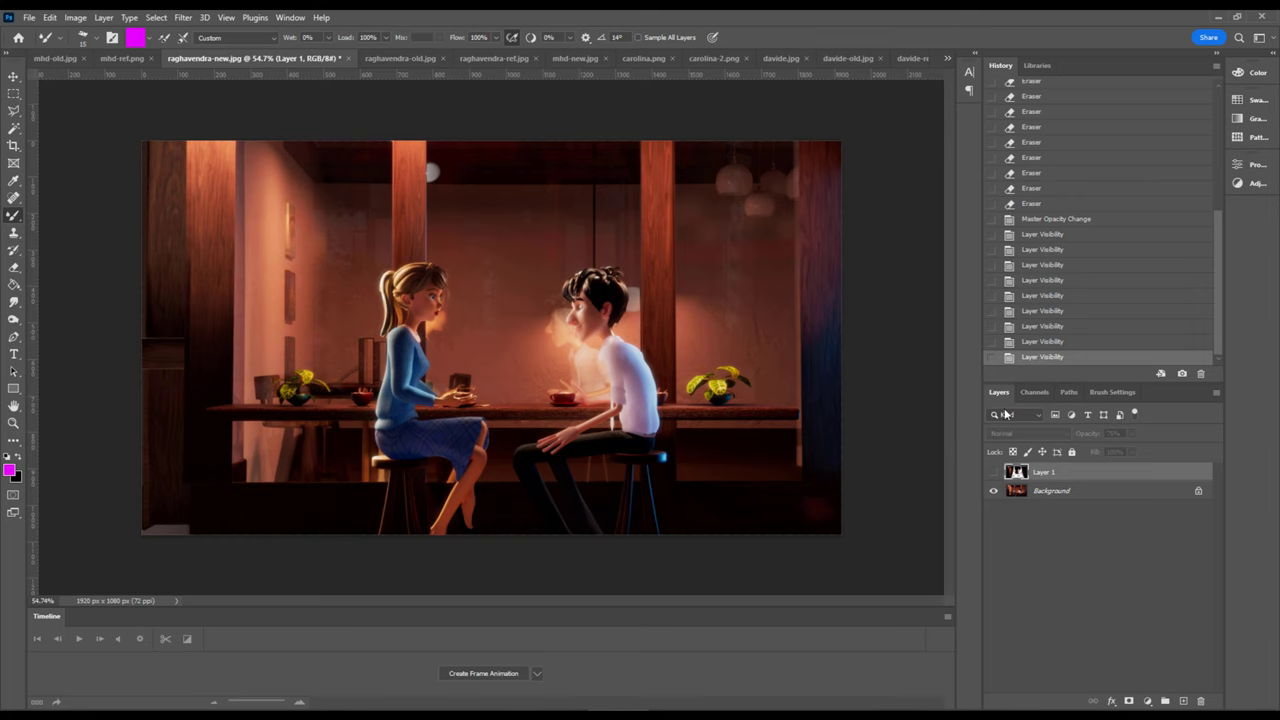
left_click(405, 58)
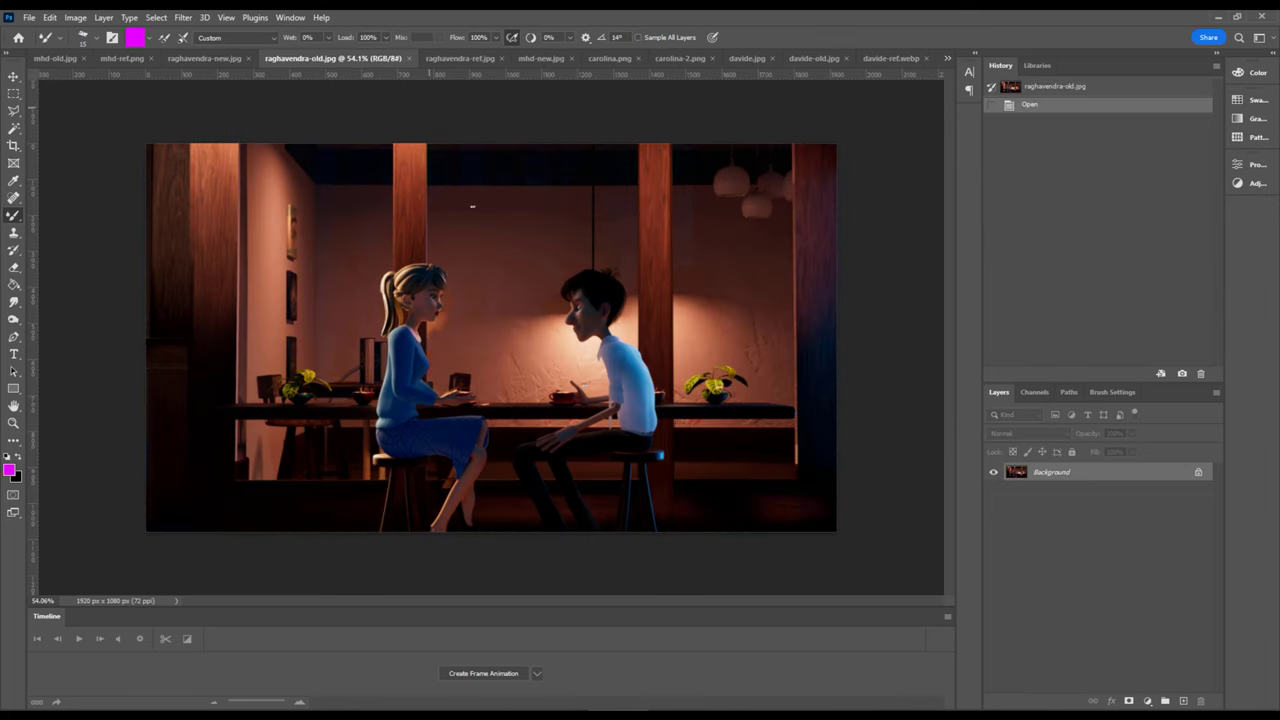
left_click(204, 58)
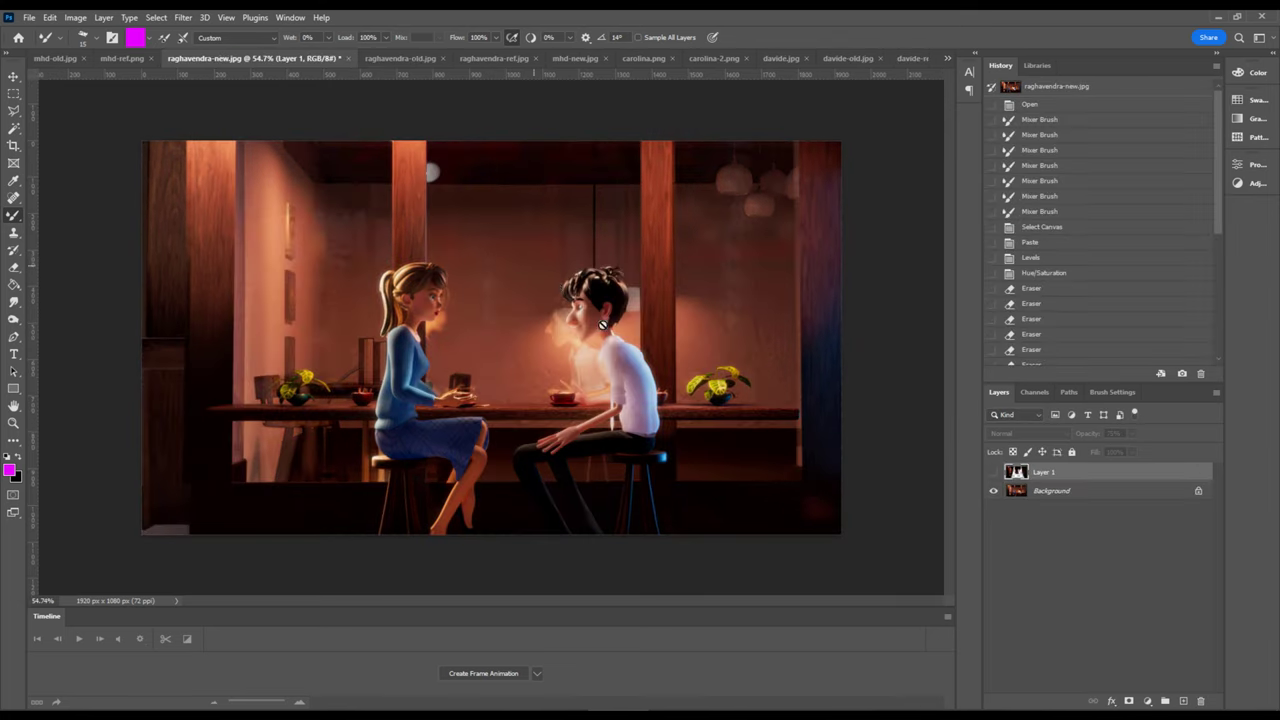
left_click(400, 57)
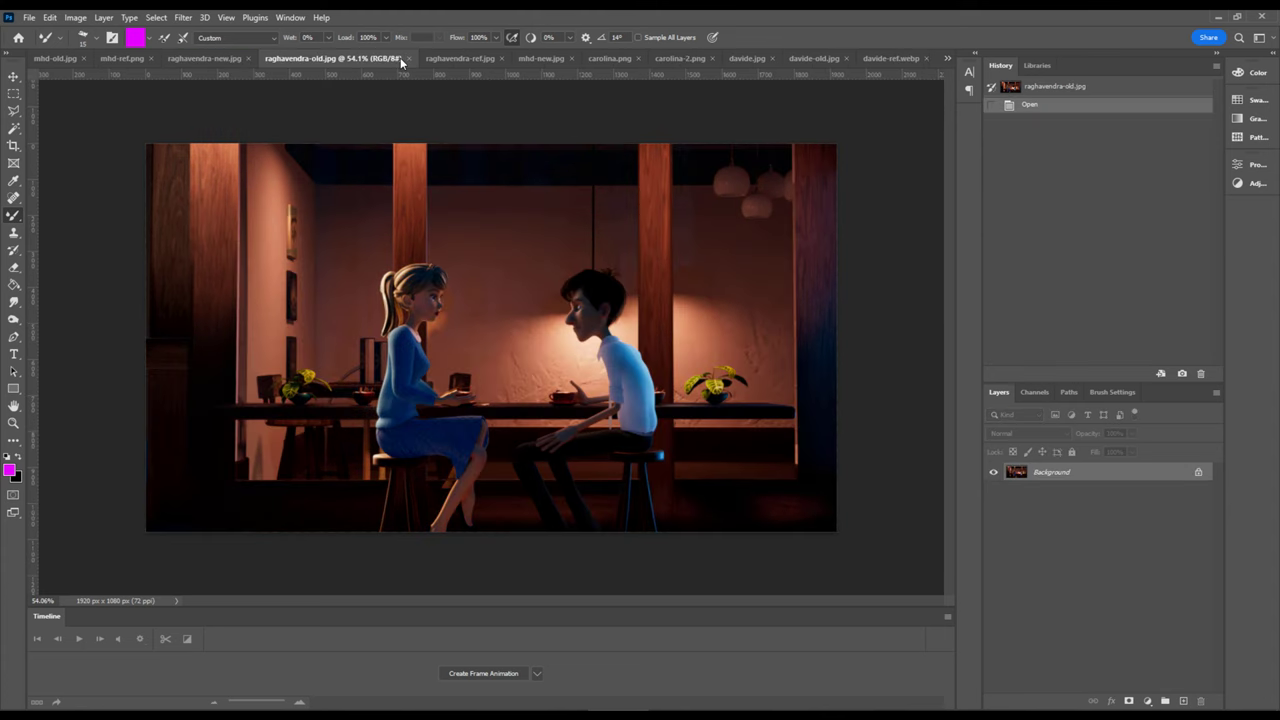
left_click(206, 58)
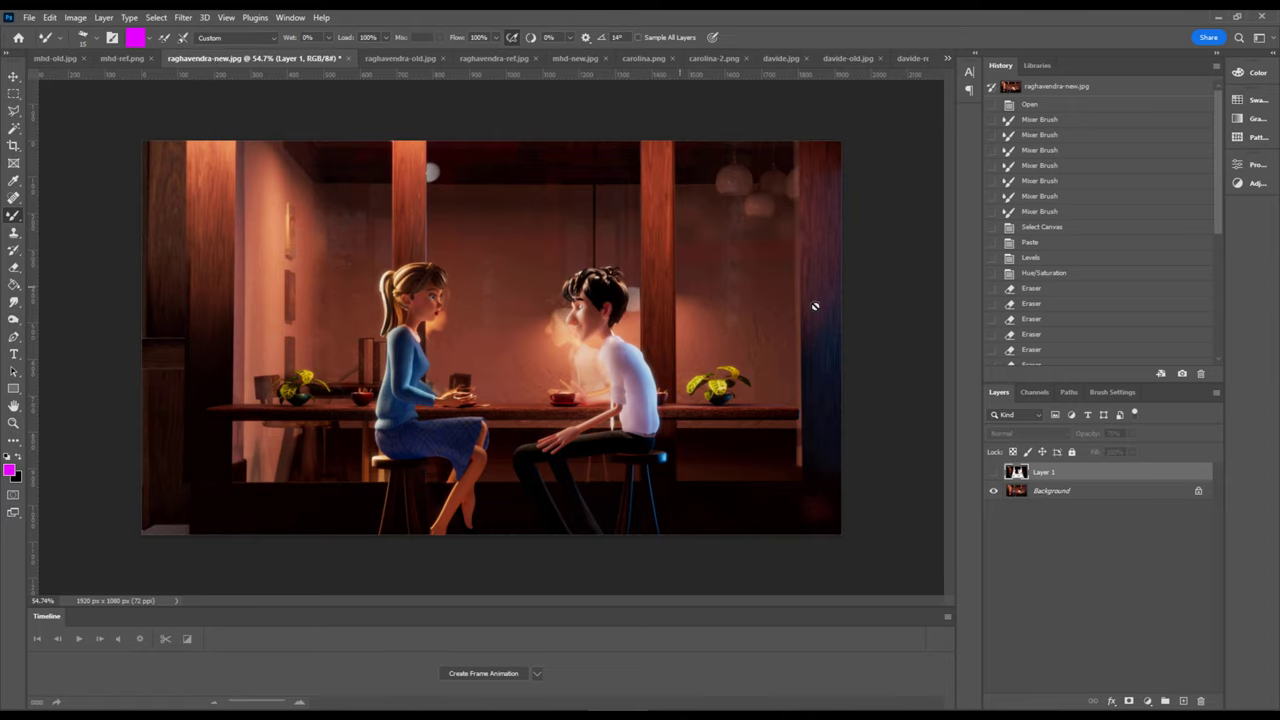
Step: Add Layer 2, then paint and undo trial magenta marks around the boy's head and along the girl's leg
left_click(1183, 702)
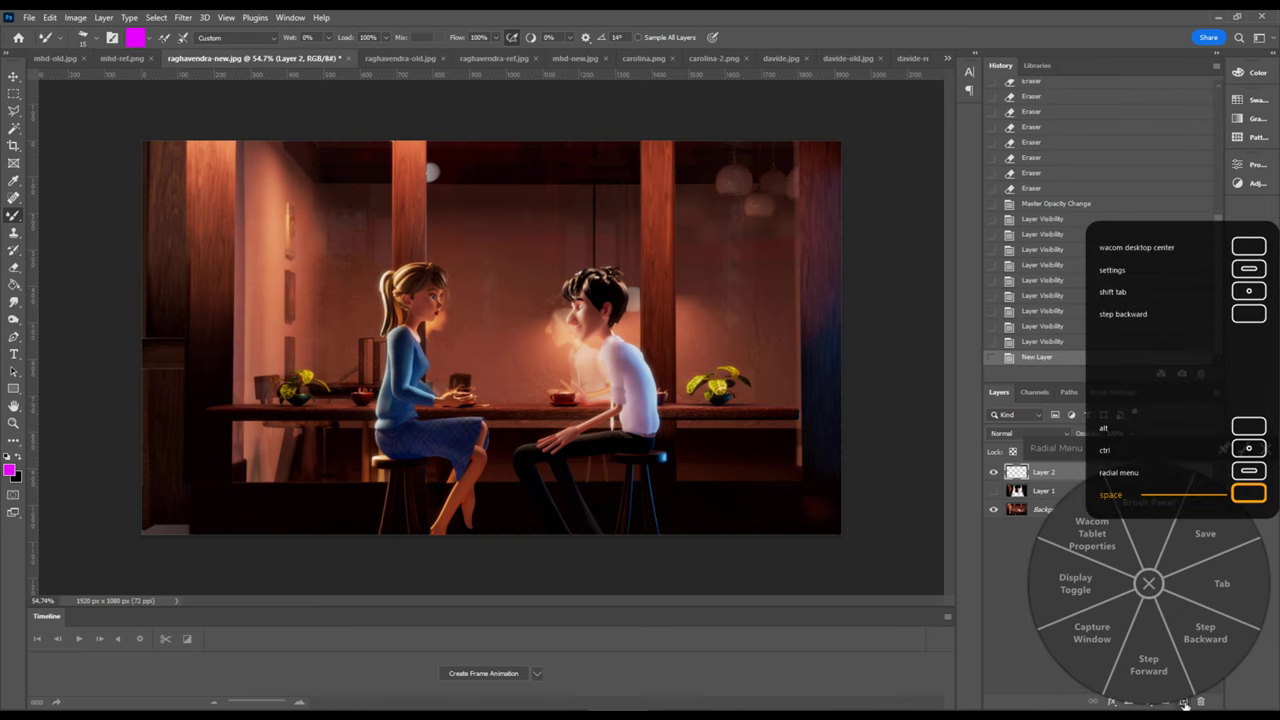
mouse_move(590, 258)
left_mouse_down()
mouse_move(615, 366)
mouse_move(600, 260)
left_mouse_up()
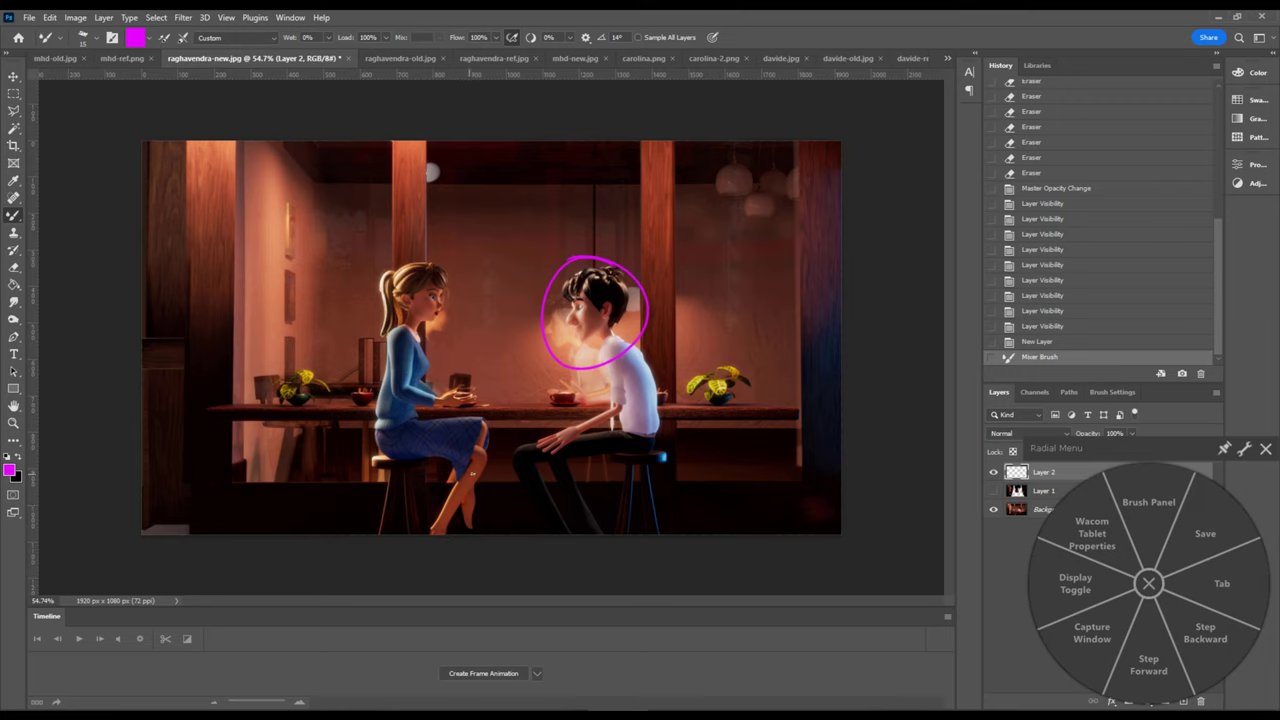
key("ctrl+z")
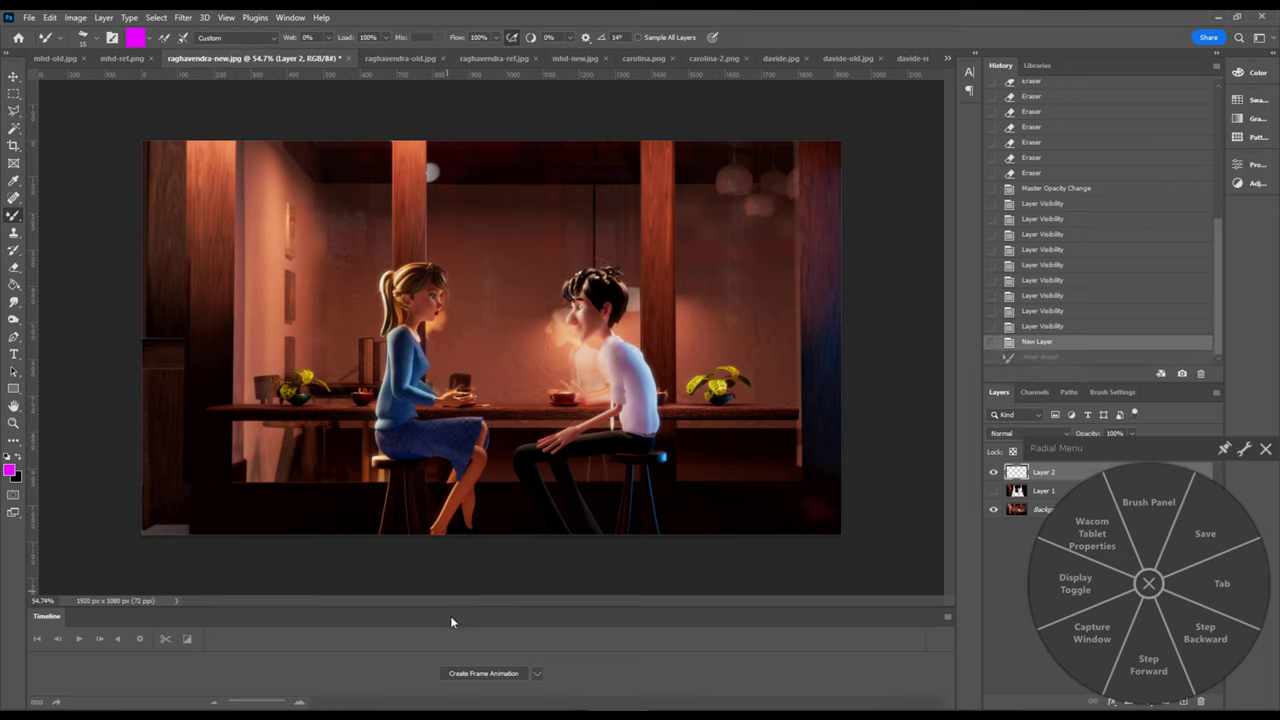
mouse_move(479, 462)
left_mouse_down()
mouse_move(476, 527)
mouse_move(461, 521)
mouse_move(470, 452)
left_mouse_up()
left_click_drag(486, 432, 440, 494)
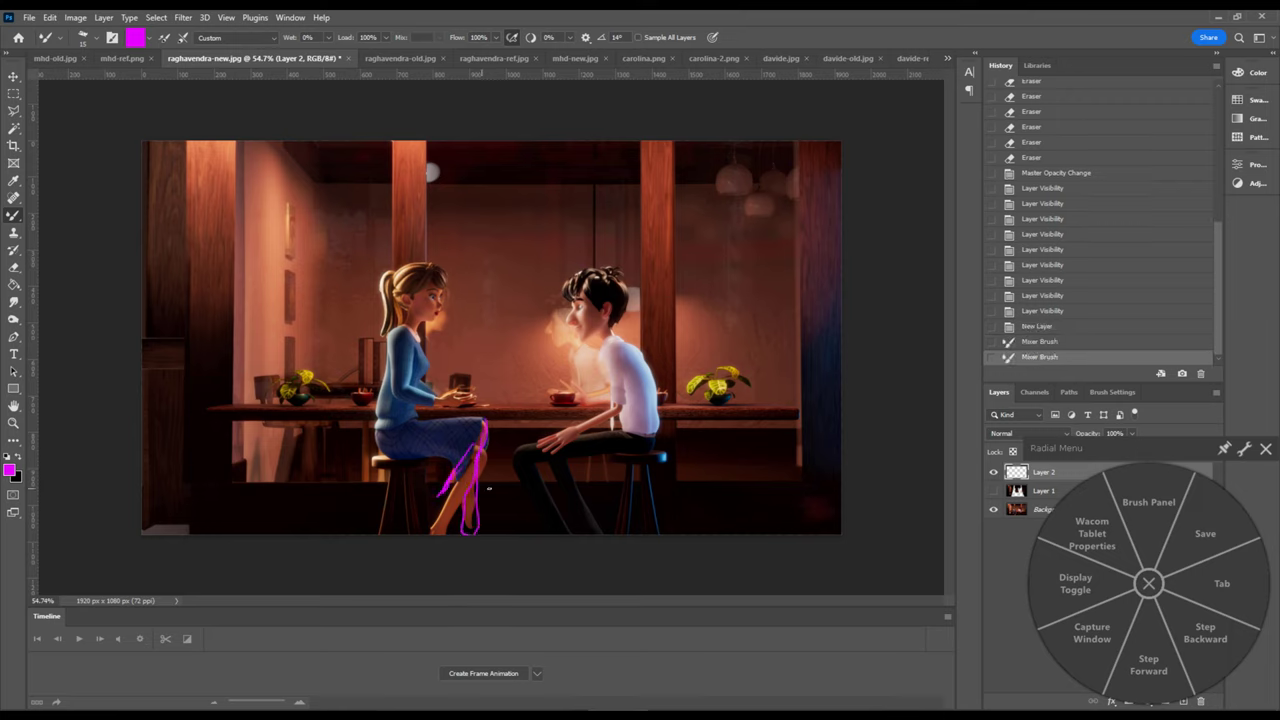
key("ctrl+z")
key("ctrl+z")
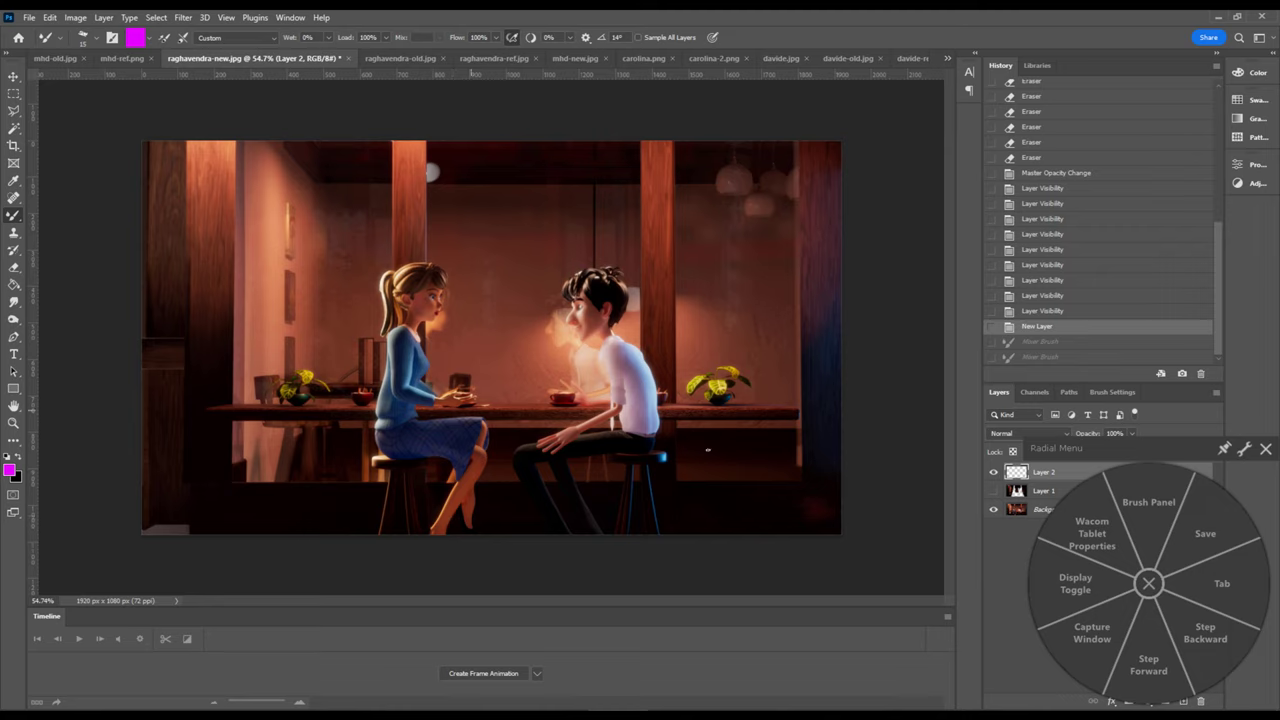
Step: Toggle Layer 1 repeatedly to compare the darker lighting, then switch Layer 2's visibility
left_click(993, 490)
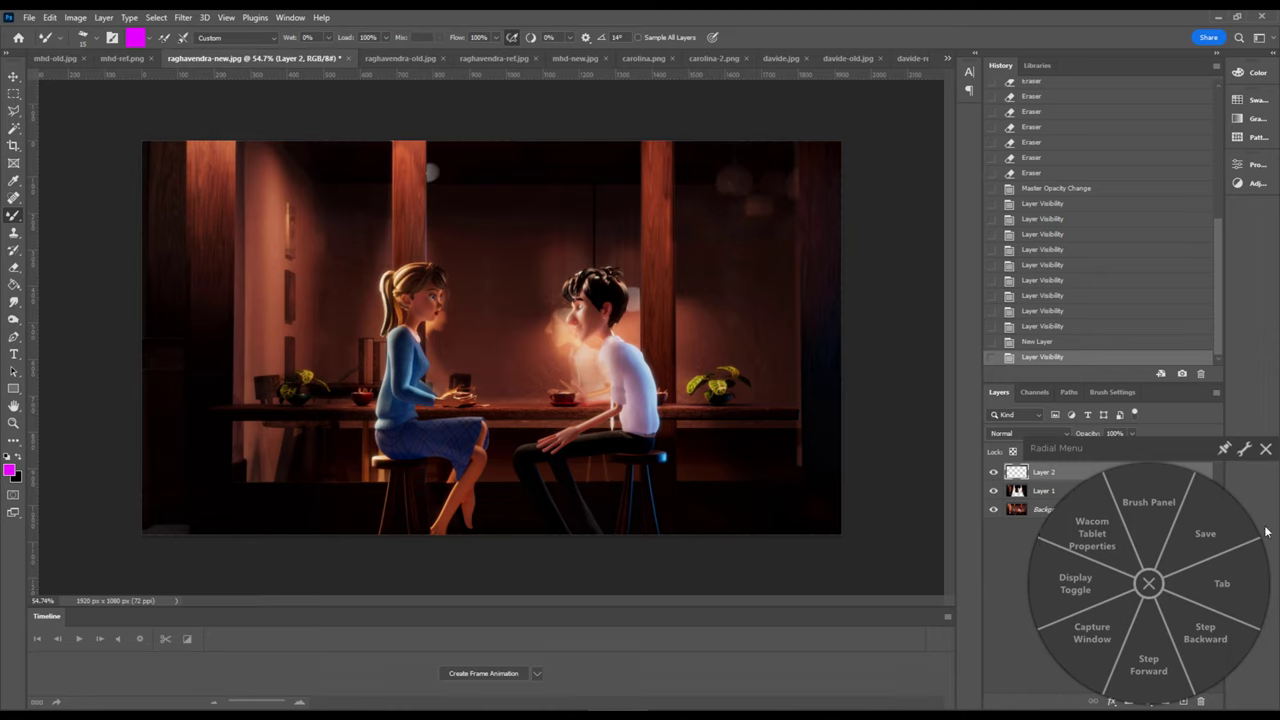
left_click(1266, 448)
left_click(993, 490)
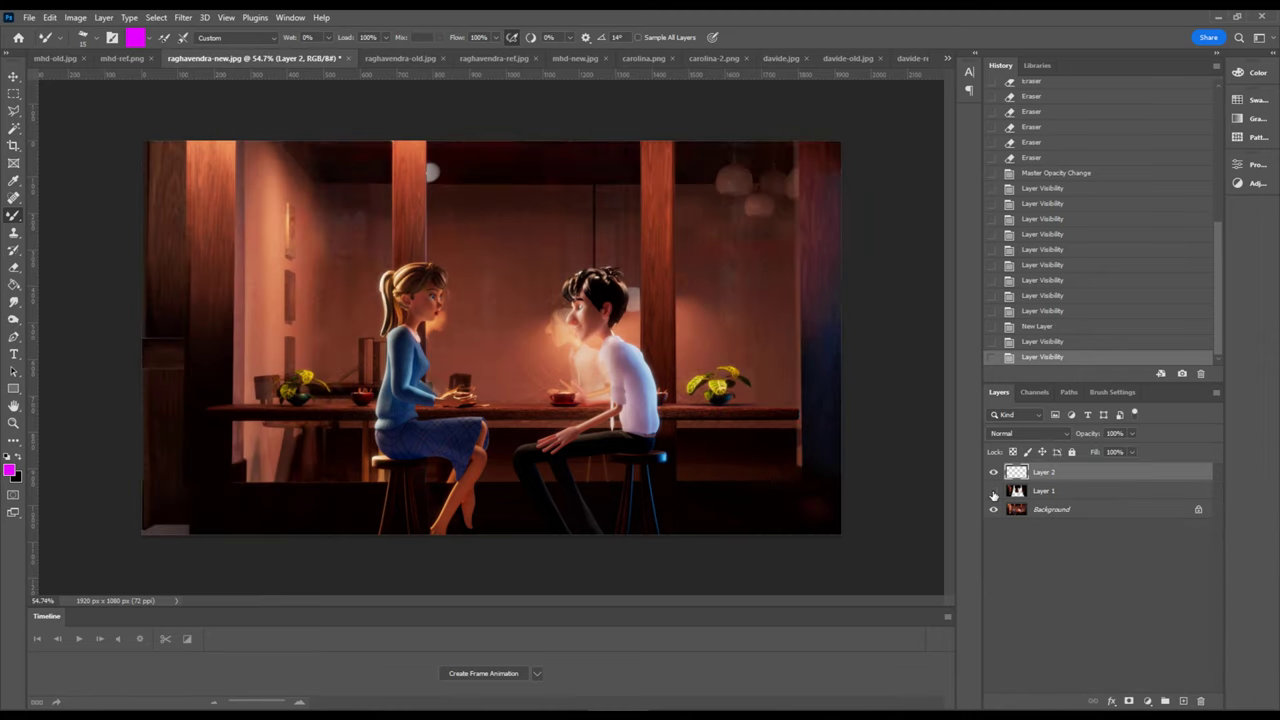
left_click(993, 490)
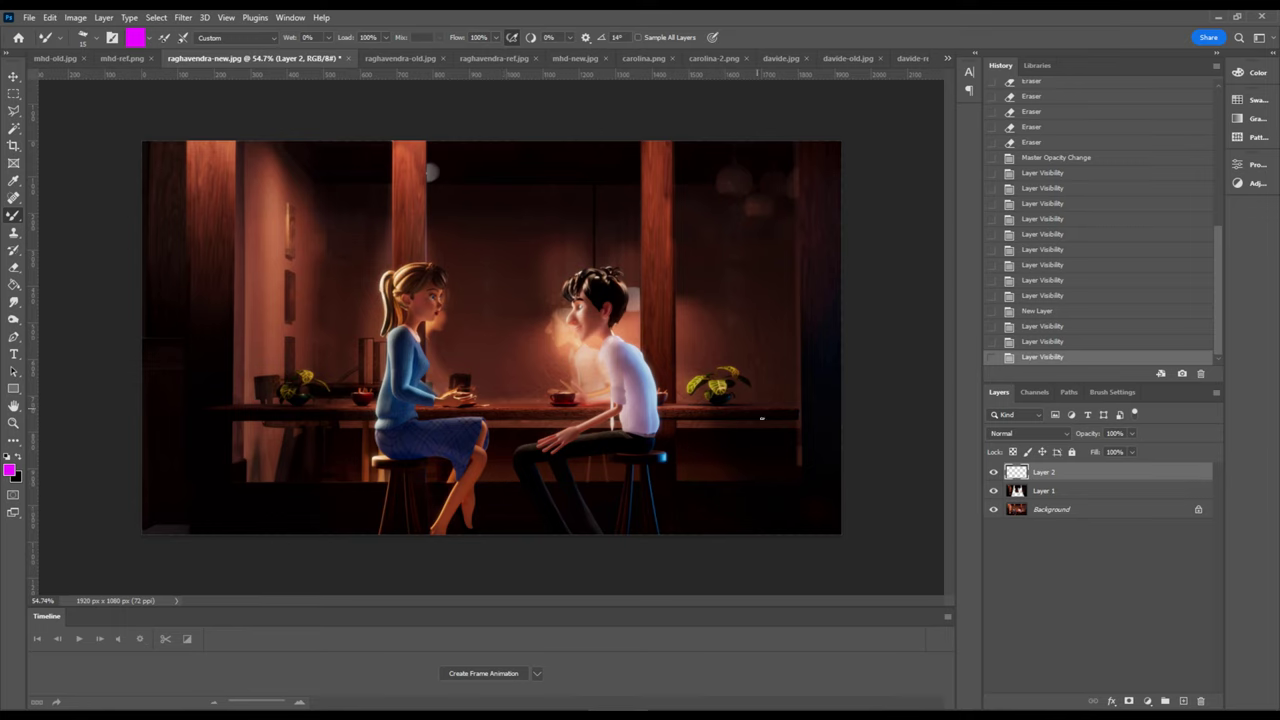
left_click(994, 472)
Step: Show Layer 2, hide Layer 1, try and undo circles around the table plants, then circle the boy's head
left_click(994, 472)
left_click(994, 491)
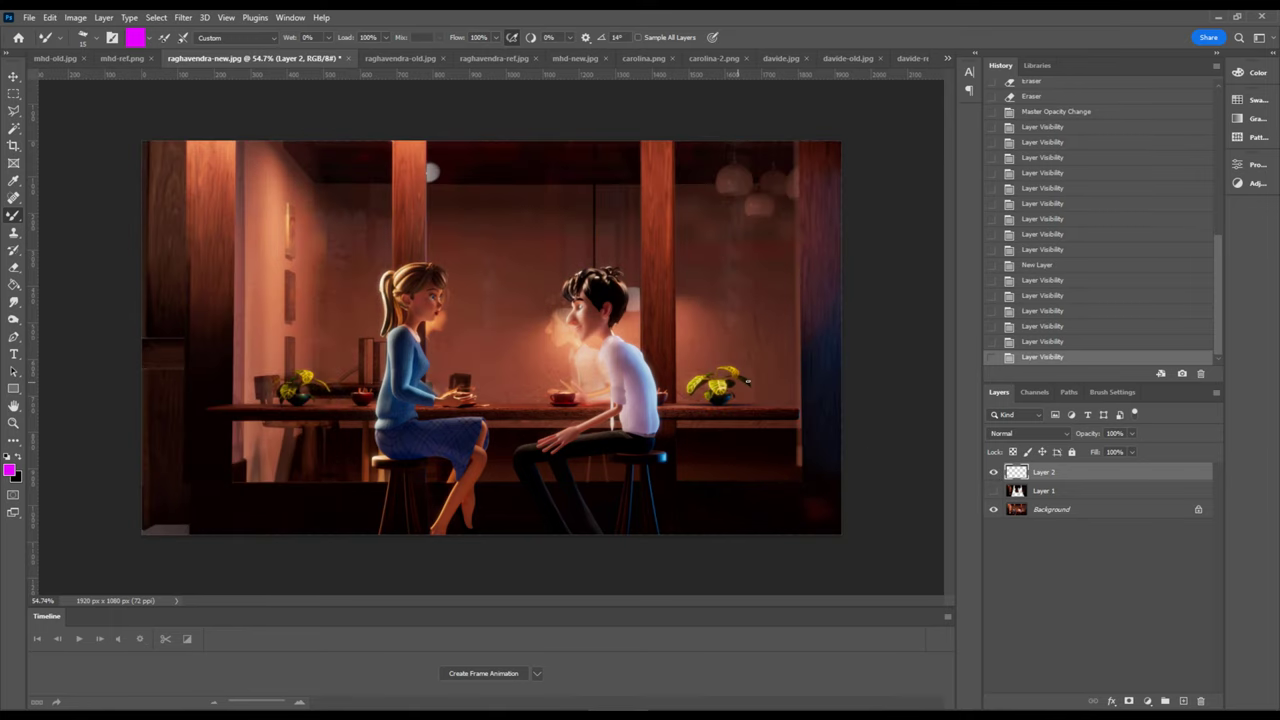
mouse_move(720, 358)
left_mouse_down()
mouse_move(745, 420)
mouse_move(752, 362)
left_mouse_up()
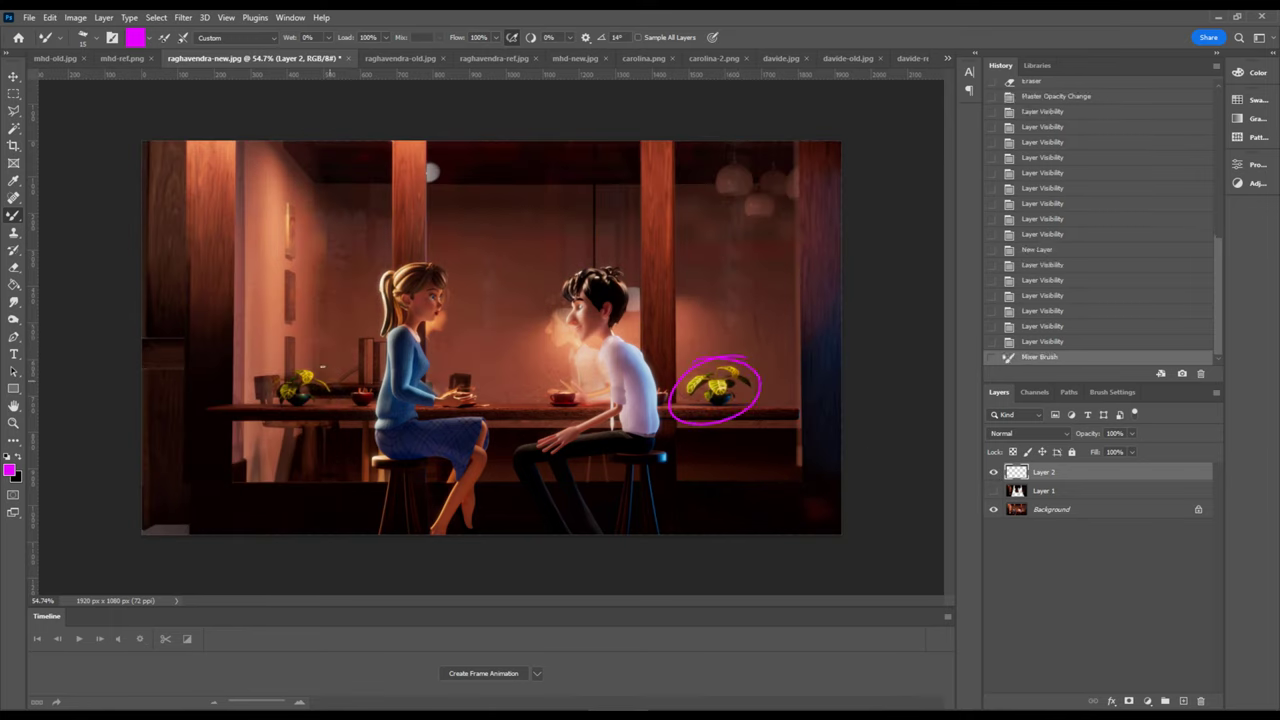
left_click_drag(322, 368, 330, 366)
key("ctrl+z")
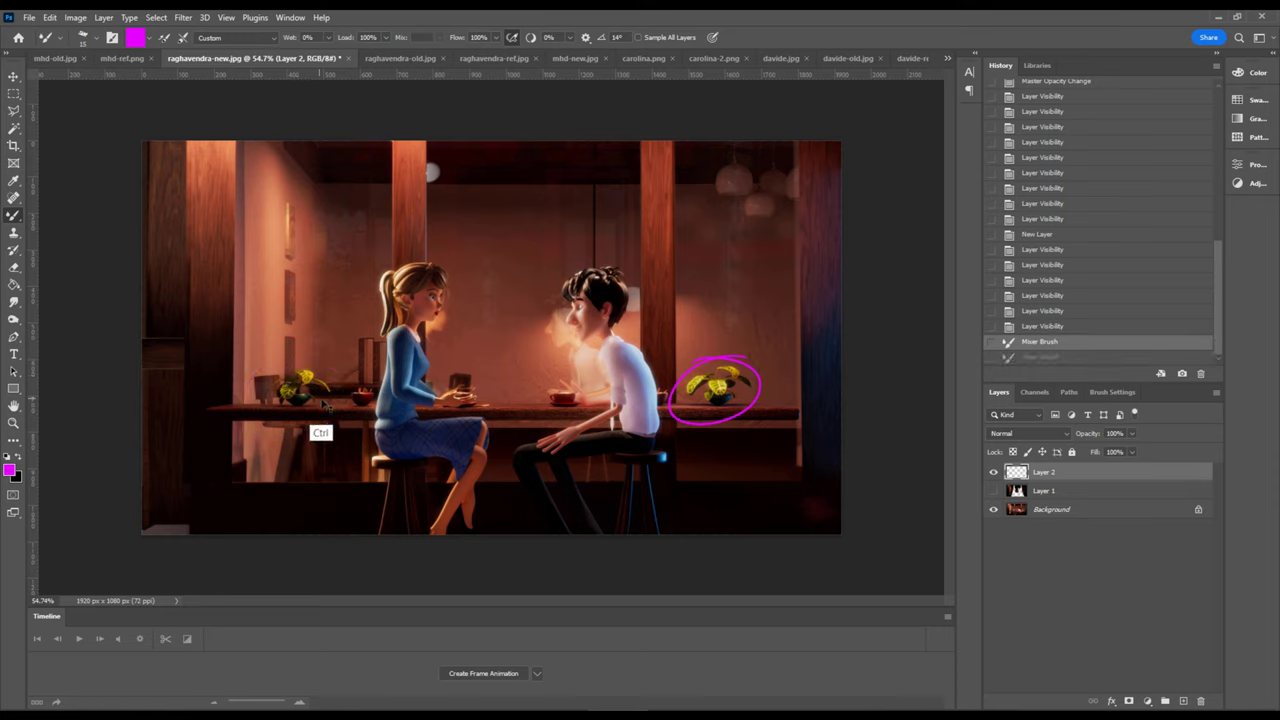
key("ctrl+z")
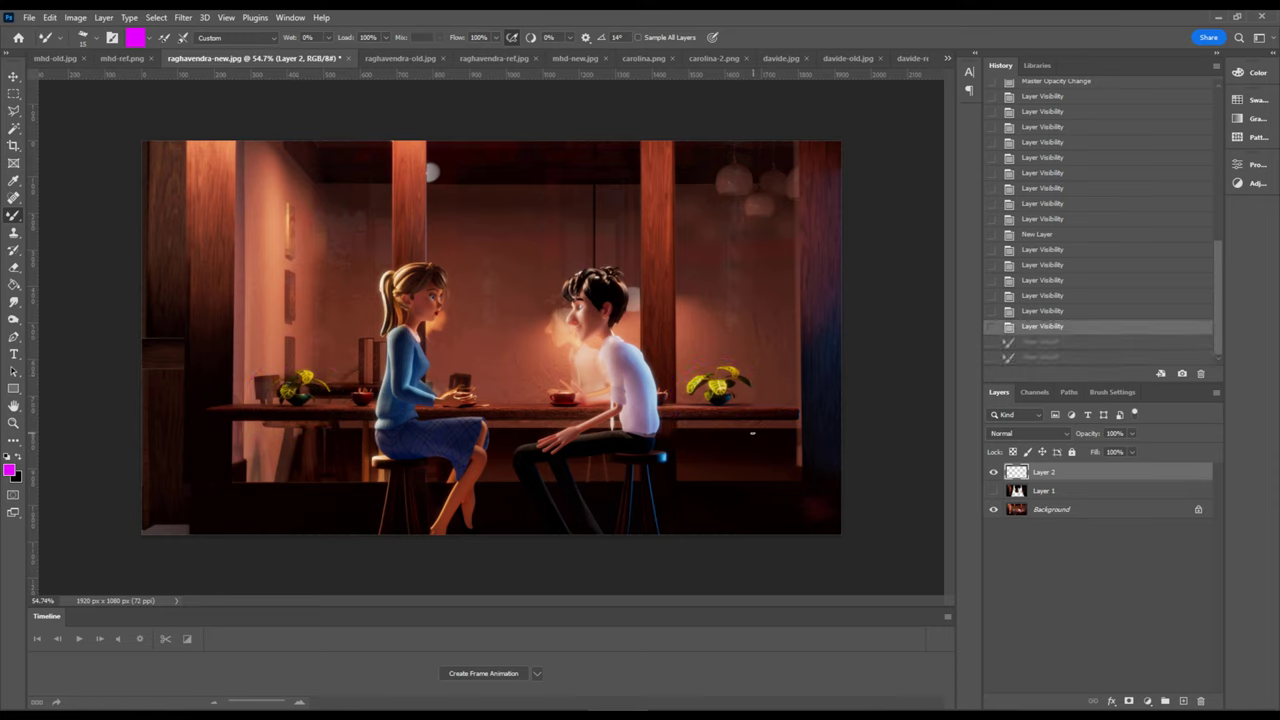
key("ctrl+shift+z")
key("ctrl+shift+z")
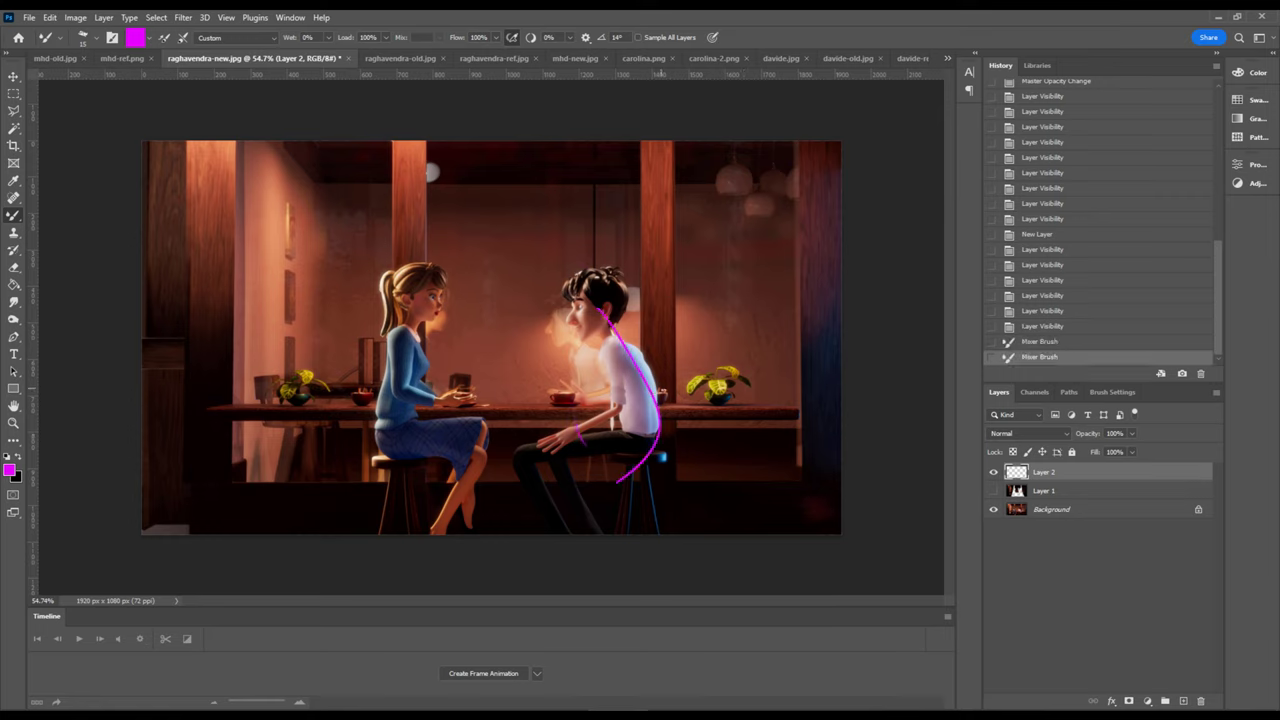
key("ctrl+z")
key("ctrl+z")
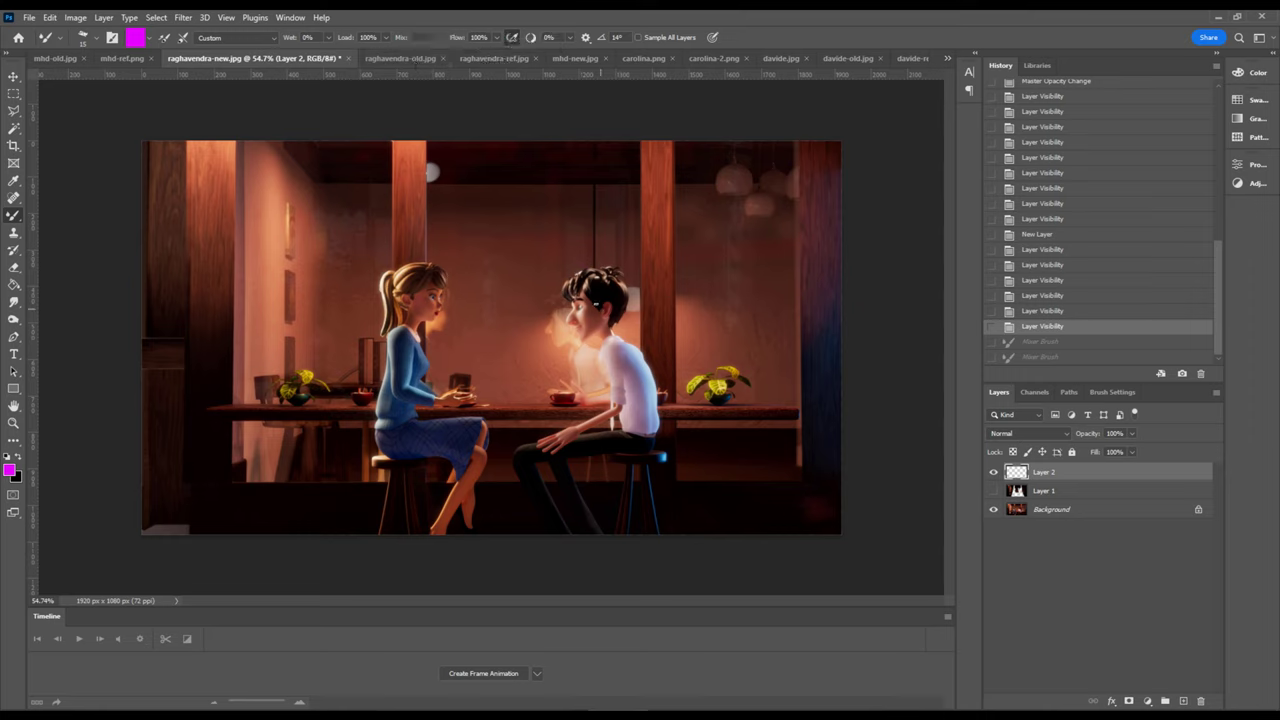
left_click_drag(598, 270, 588, 270)
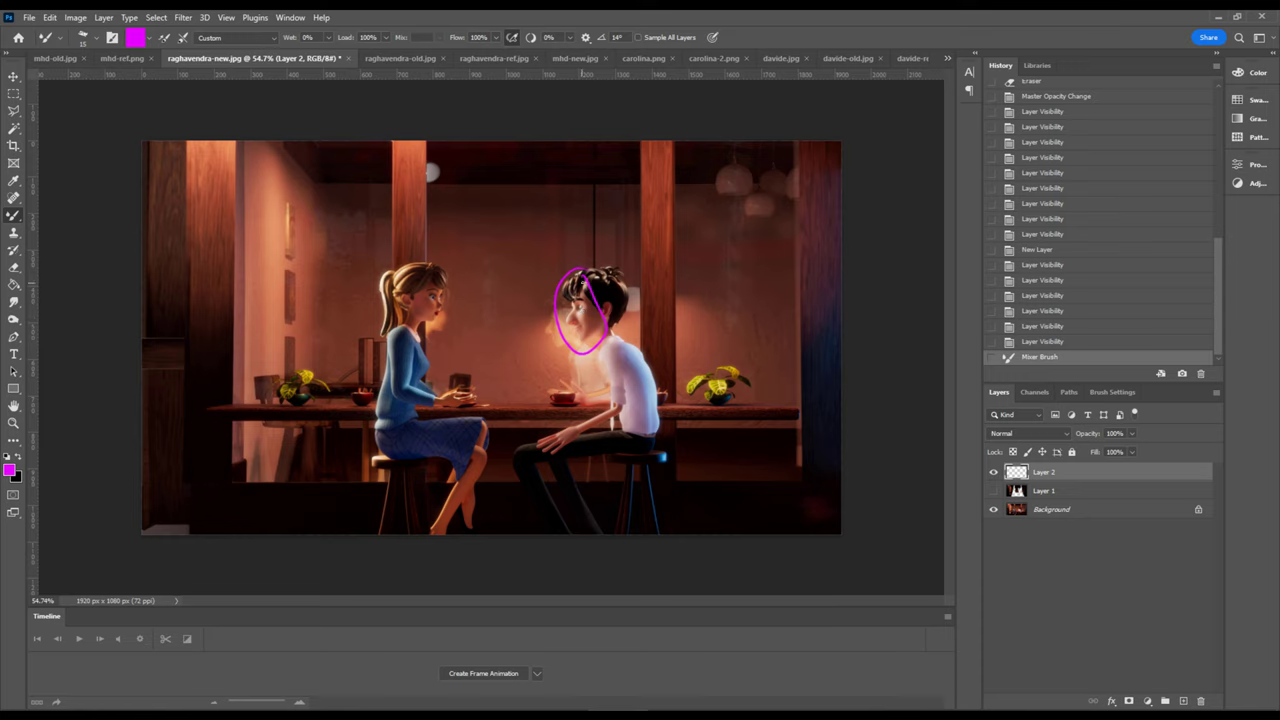
Step: Circle the girl's head and add short magenta marks on the boy's arm and the girl's skirt and arm
mouse_move(425, 345)
left_mouse_down()
mouse_move(445, 262)
mouse_move(427, 340)
left_mouse_up()
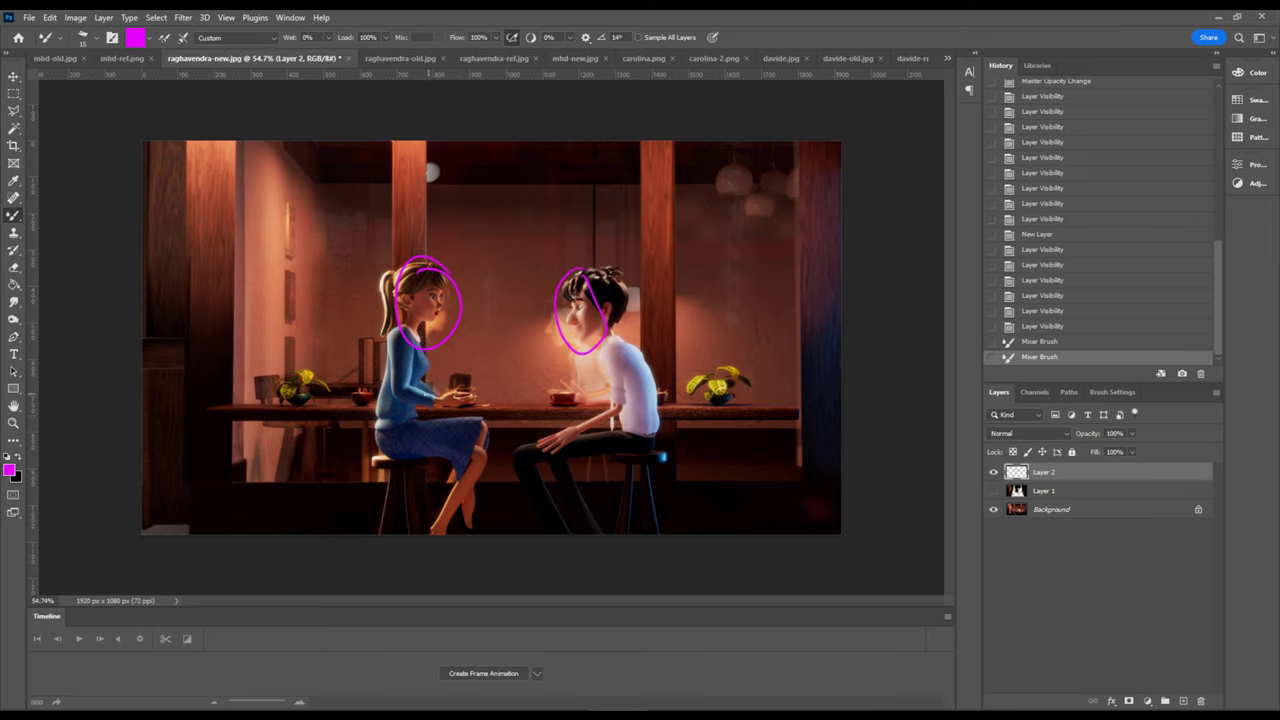
left_click(596, 430)
left_click_drag(583, 428, 583, 452)
left_click_drag(449, 425, 451, 455)
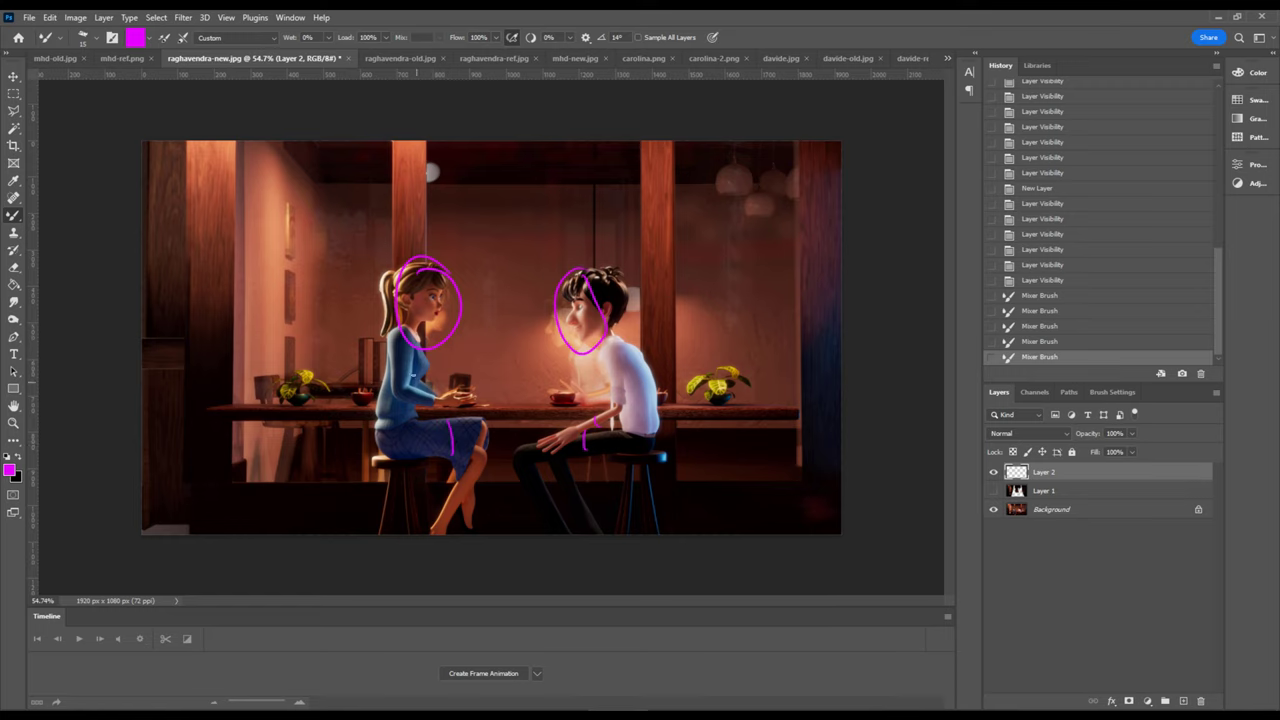
left_click_drag(408, 368, 418, 385)
left_click_drag(395, 338, 389, 352)
Step: Hatch the lower-left corner with three diagonal magenta strokes
mouse_move(148, 532)
left_mouse_down()
mouse_move(186, 515)
mouse_move(184, 491)
left_mouse_up()
mouse_move(146, 486)
left_mouse_down()
mouse_move(182, 467)
mouse_move(180, 441)
left_mouse_up()
mouse_move(146, 433)
left_mouse_down()
mouse_move(178, 413)
mouse_move(176, 385)
left_mouse_up()
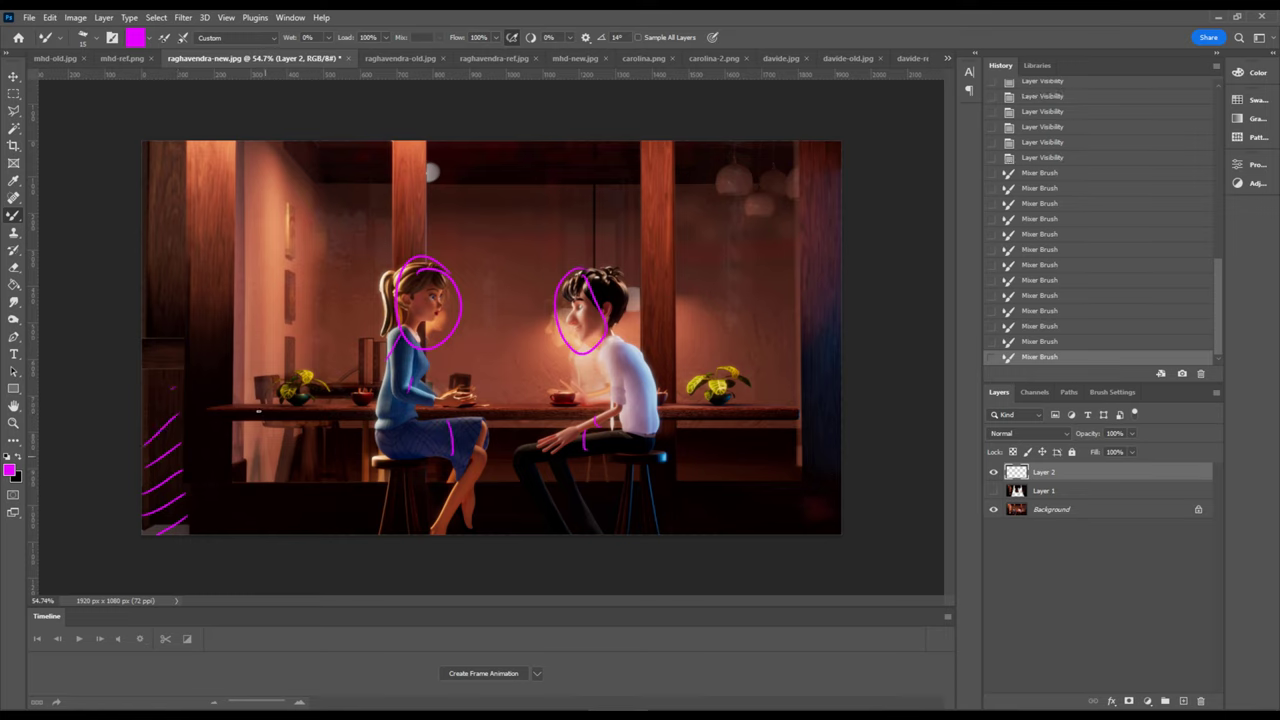
Step: Briefly show Layer 1, then hide the Layer 2 paintover and Layer 1 to reveal the Background render
left_click(993, 491)
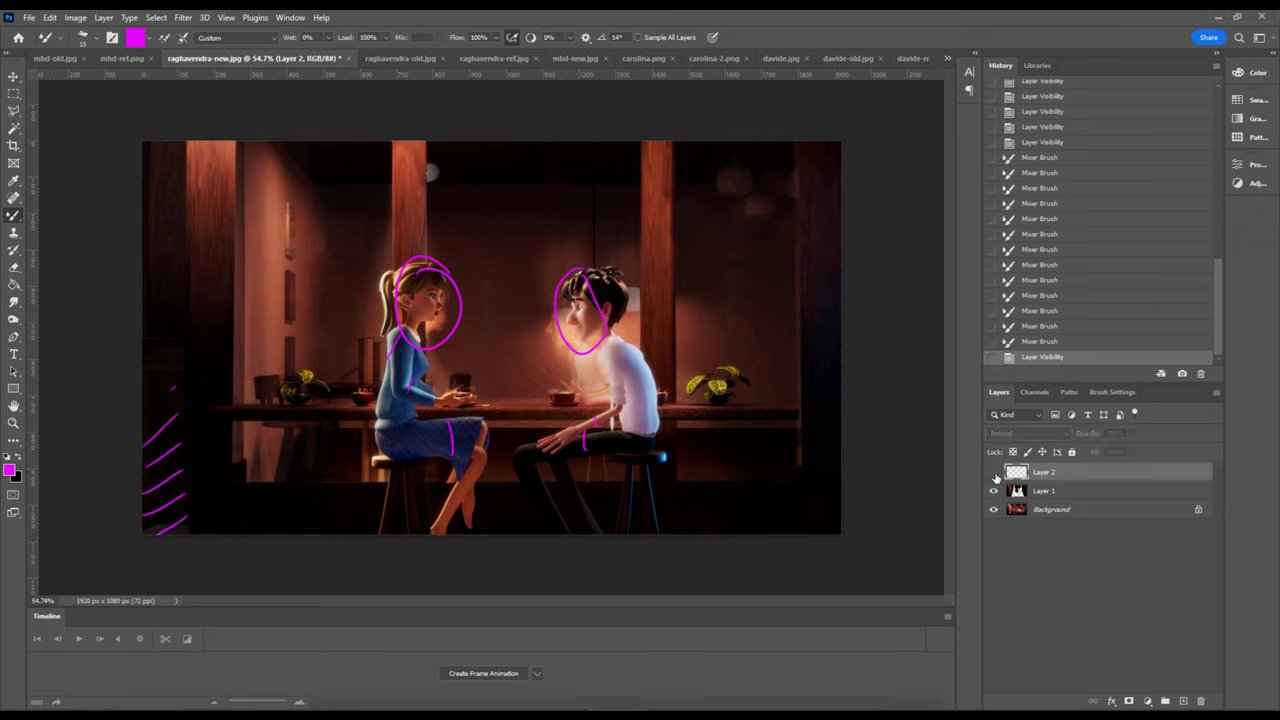
left_click(993, 472)
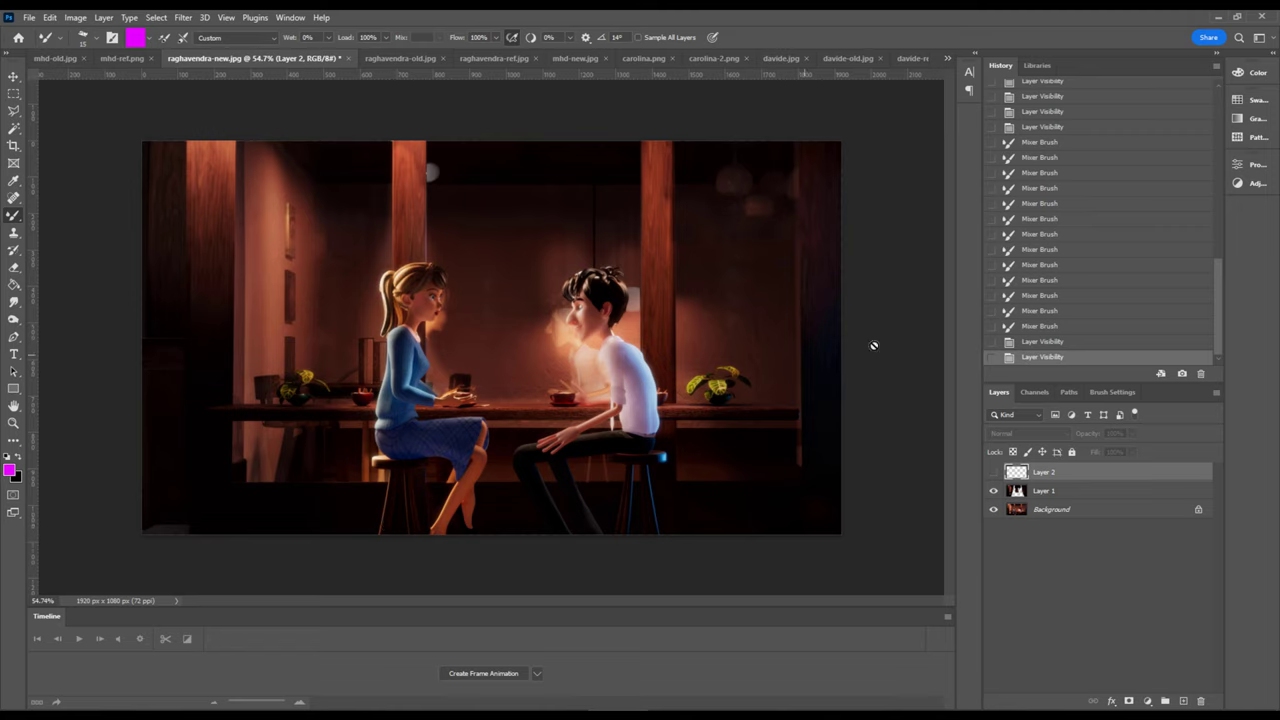
left_click(993, 491)
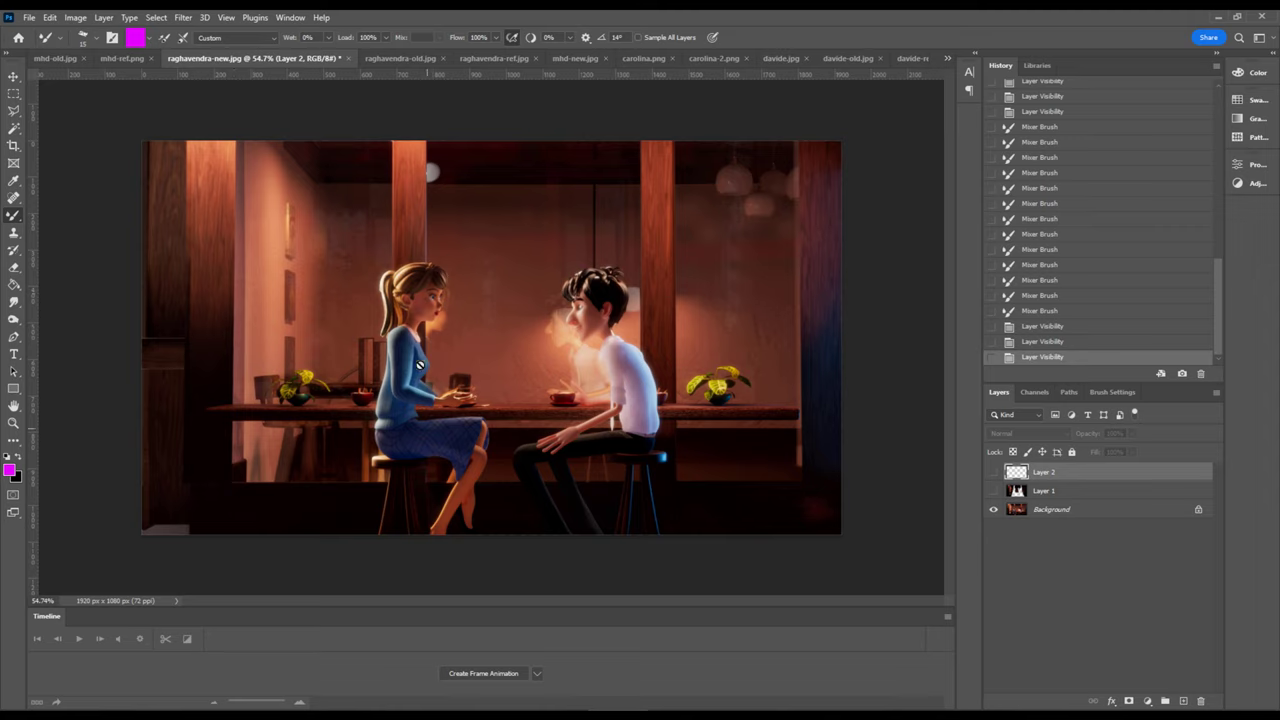
left_click(845, 358)
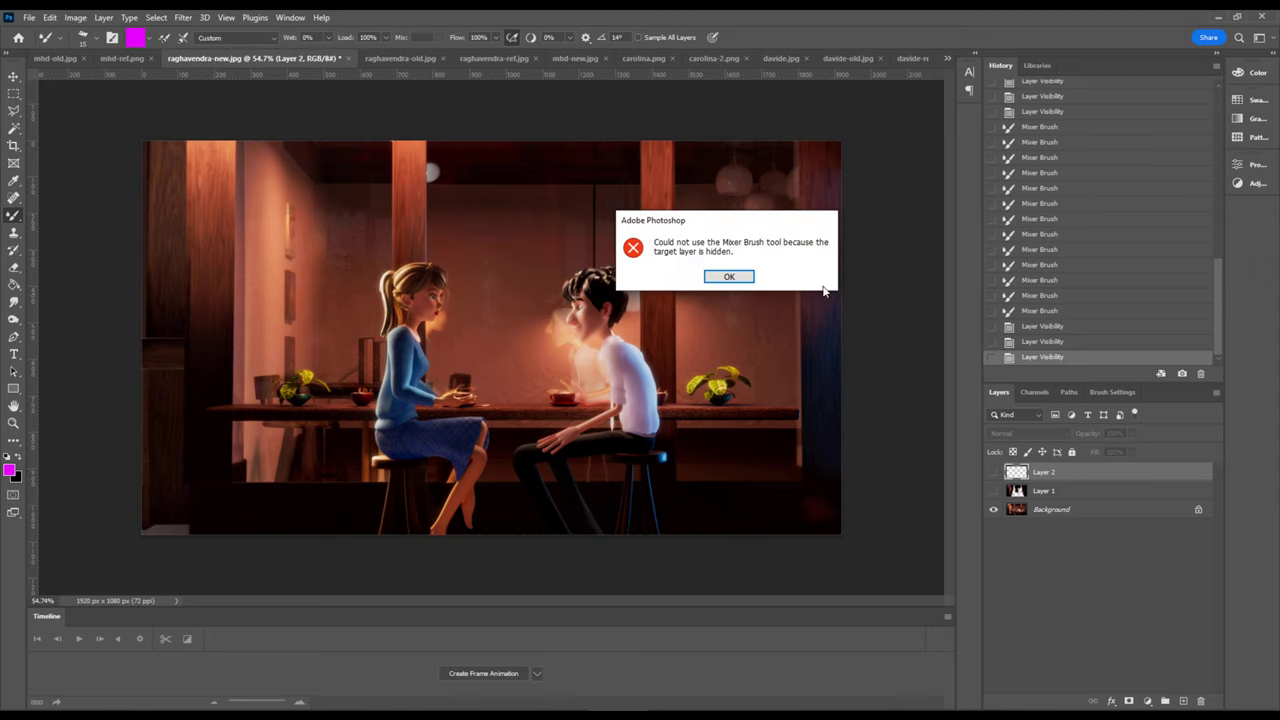
left_click(735, 277)
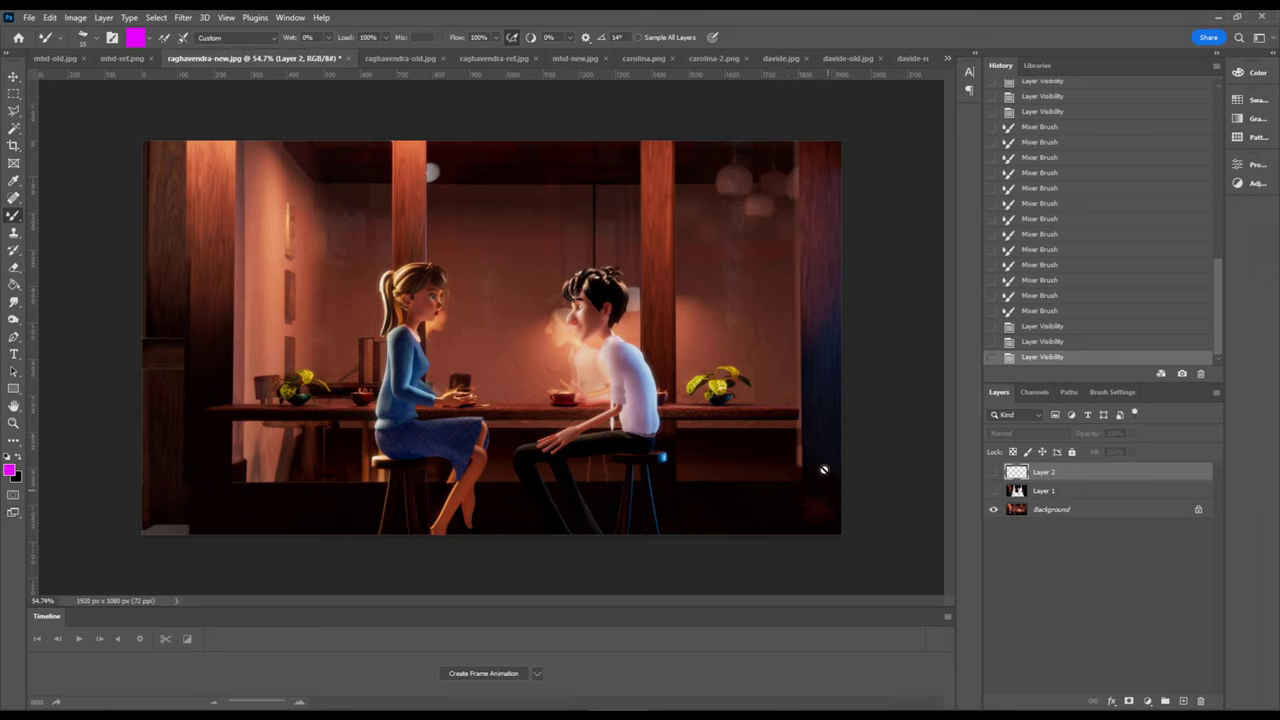
left_click(422, 142)
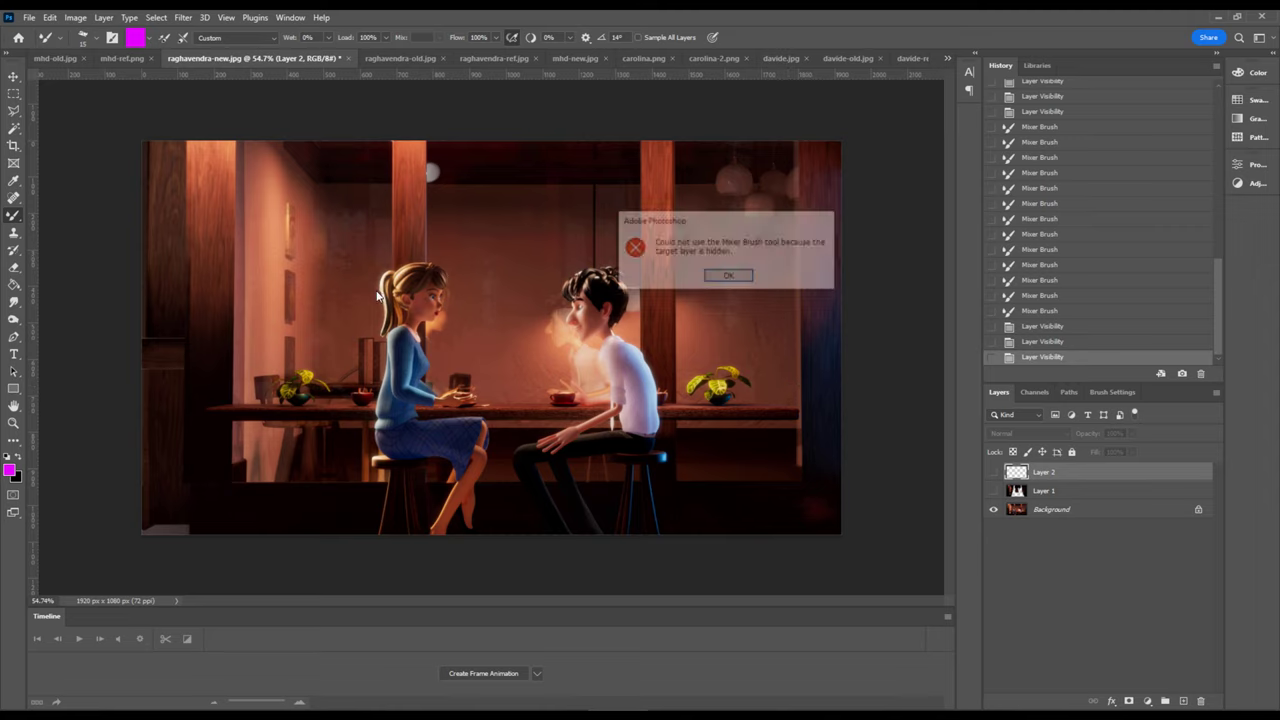
left_click(729, 277)
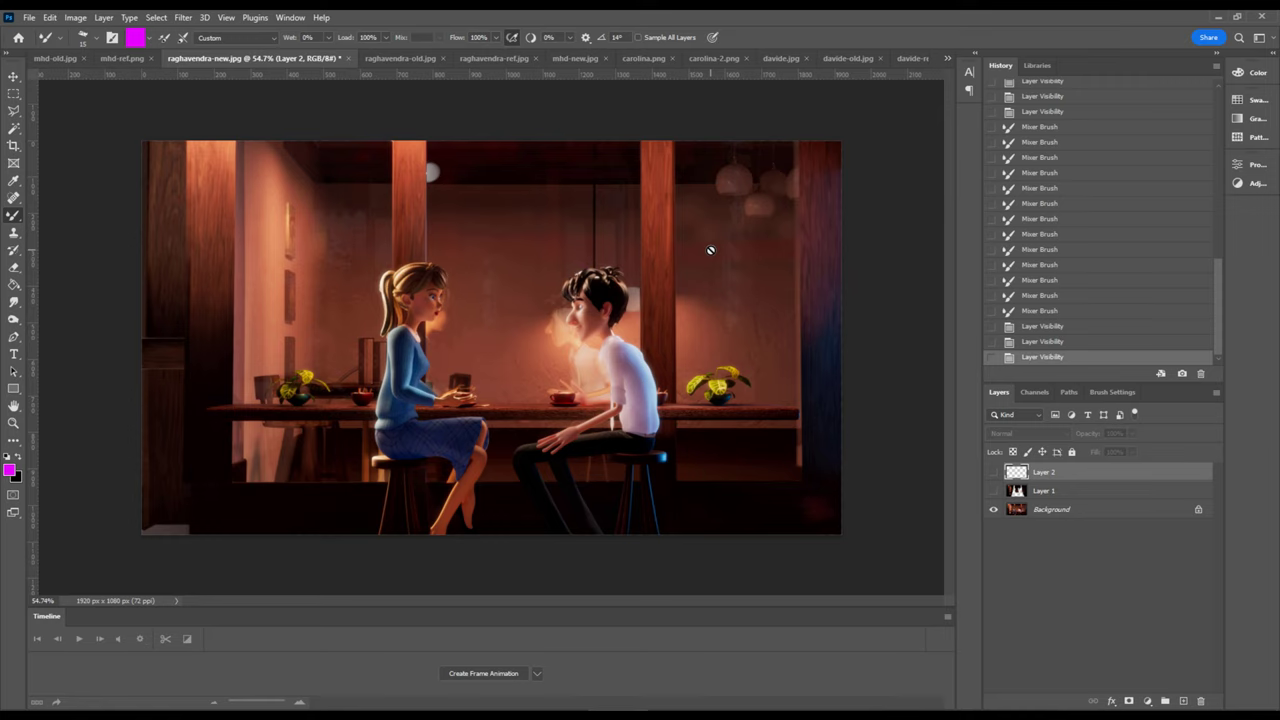